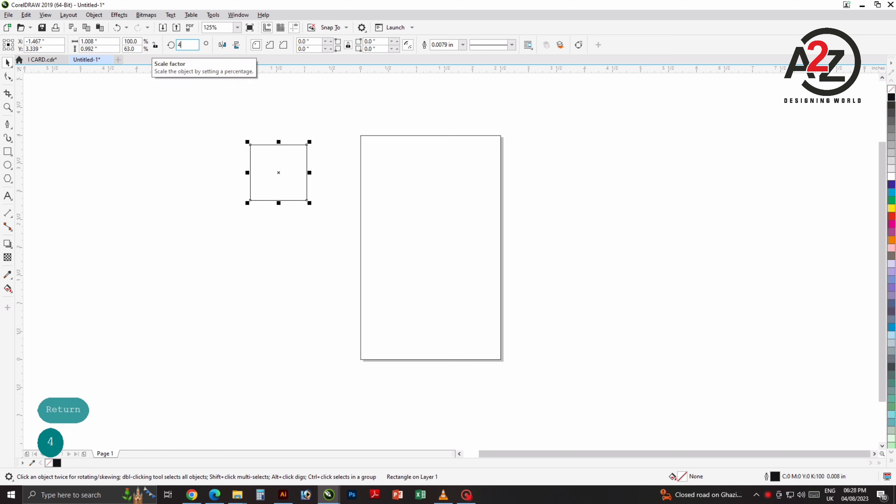
Step: Rotate the square 45° into a diamond and move it onto the card's top-left corner
{"action": "key", "text": "Return"}
{"action": "left_click", "coordinate": [261, 176]}
{"action": "left_click_drag", "start_coordinate": [278, 171], "coordinate": [371, 192]}
{"action": "left_click", "coordinate": [197, 183]}
{"action": "scroll", "coordinate": [280, 184], "scroll_direction": "up", "scroll_amount": 1}
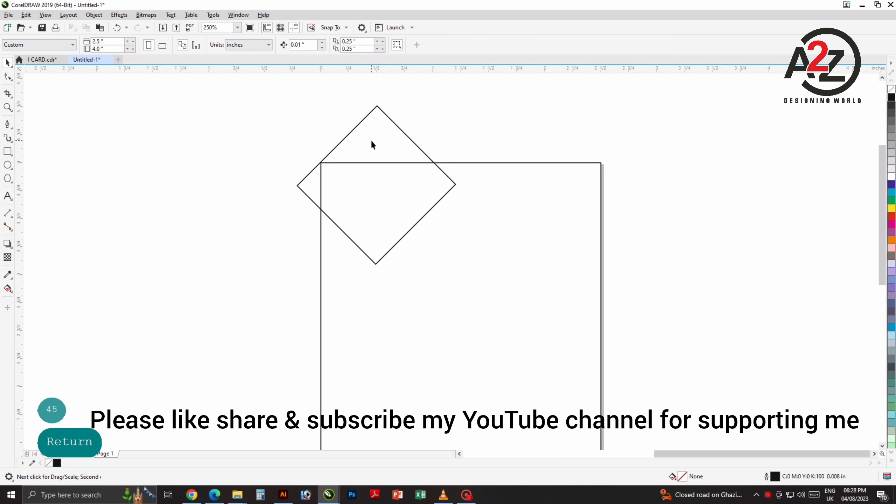
Step: Enlarge the diamond from its corner handle and raise it higher over the card
{"action": "left_click", "coordinate": [372, 140]}
{"action": "left_click_drag", "start_coordinate": [294, 268], "coordinate": [205, 356]}
{"action": "left_click", "coordinate": [410, 224]}
{"action": "left_click", "coordinate": [355, 221]}
{"action": "left_click_drag", "start_coordinate": [355, 221], "coordinate": [395, 153]}
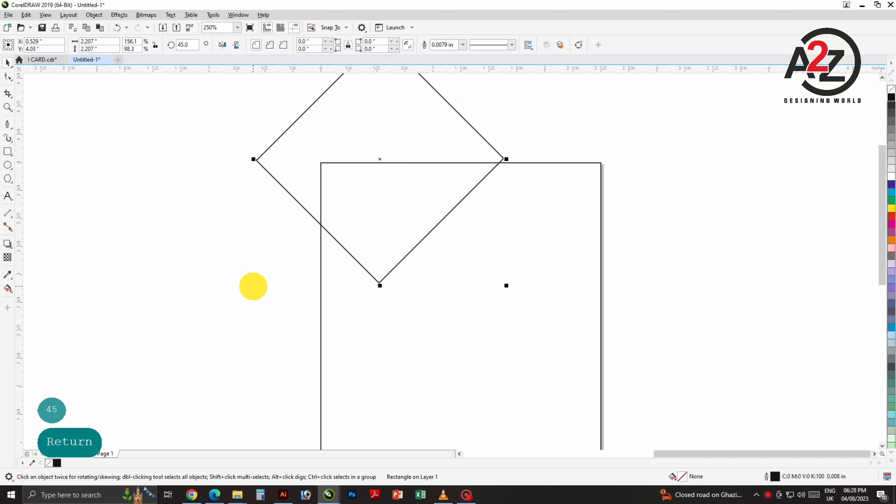
{"action": "left_click_drag", "start_coordinate": [253, 286], "coordinate": [242, 297]}
{"action": "left_click", "coordinate": [216, 306]}
Step: Enlarge the diamond to 2.765 inches and shift it up and left over the corner
{"action": "left_click_drag", "start_coordinate": [377, 290], "coordinate": [328, 328]}
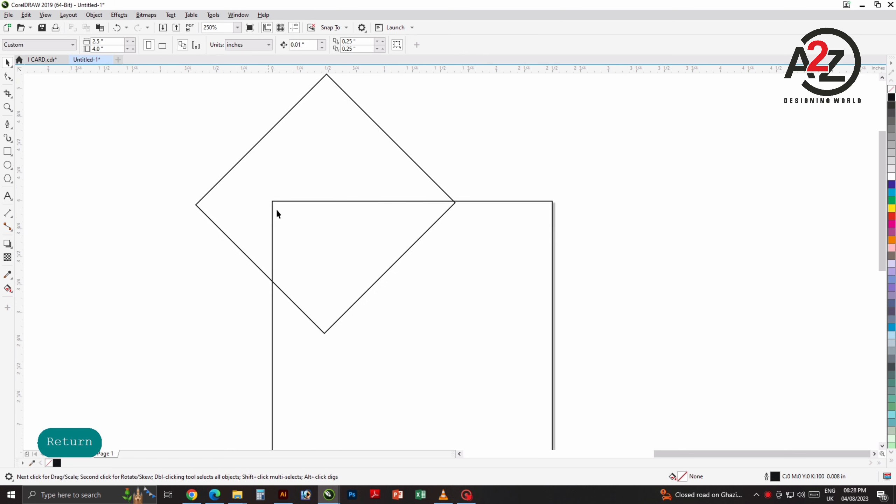
{"action": "left_click_drag", "start_coordinate": [300, 177], "coordinate": [276, 170]}
{"action": "left_click_drag", "start_coordinate": [436, 332], "coordinate": [486, 380]}
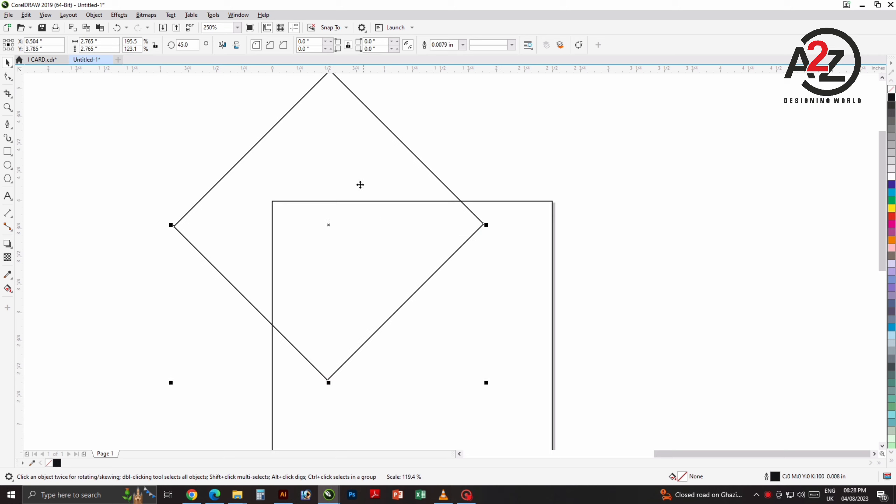
{"action": "left_click_drag", "start_coordinate": [345, 170], "coordinate": [319, 144]}
{"action": "left_click", "coordinate": [496, 196]}
{"action": "left_click_drag", "start_coordinate": [497, 182], "coordinate": [456, 177]}
Step: Set the nudge distance to 0.1 inch
{"action": "scroll", "coordinate": [512, 177], "scroll_direction": "down", "scroll_amount": 1}
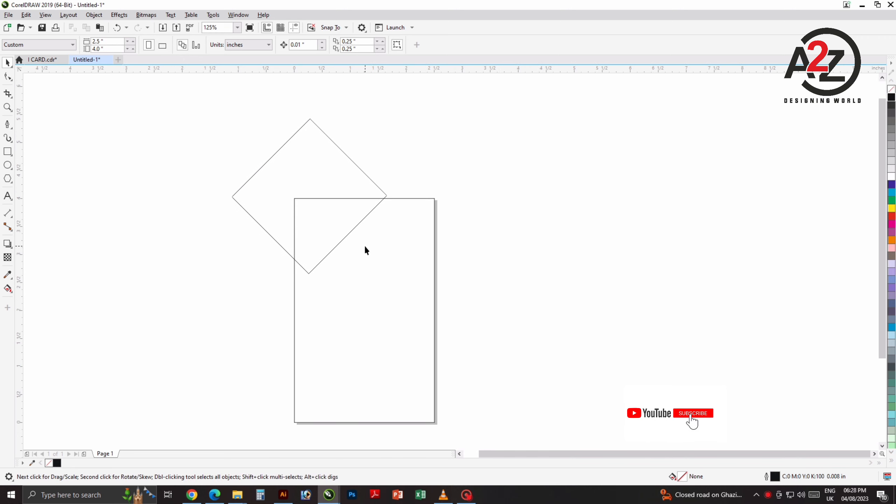
{"action": "scroll", "coordinate": [364, 247], "scroll_direction": "up", "scroll_amount": 1}
{"action": "left_click_drag", "start_coordinate": [383, 225], "coordinate": [407, 315]}
{"action": "mouse_move", "coordinate": [453, 208]}
{"action": "left_mouse_down"}
{"action": "mouse_move", "coordinate": [455, 166]}
{"action": "mouse_move", "coordinate": [469, 206]}
{"action": "left_mouse_up"}
{"action": "key", "text": "space"}
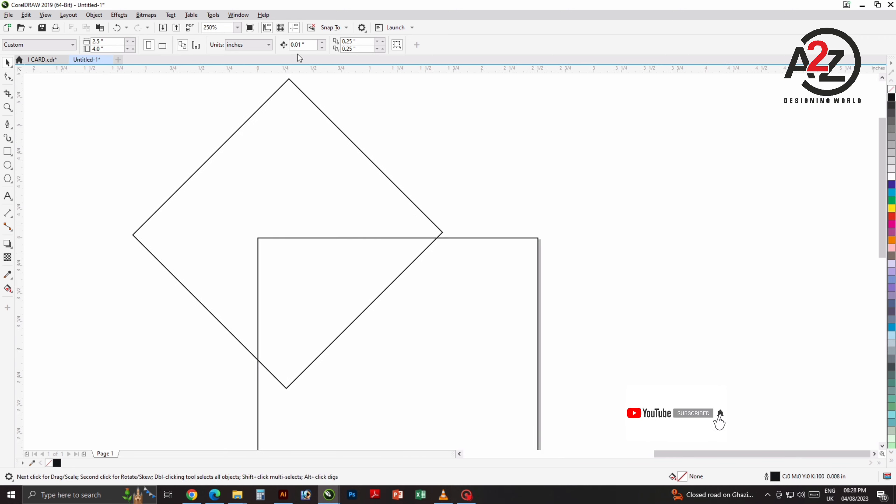
{"action": "type", "text": "0."}
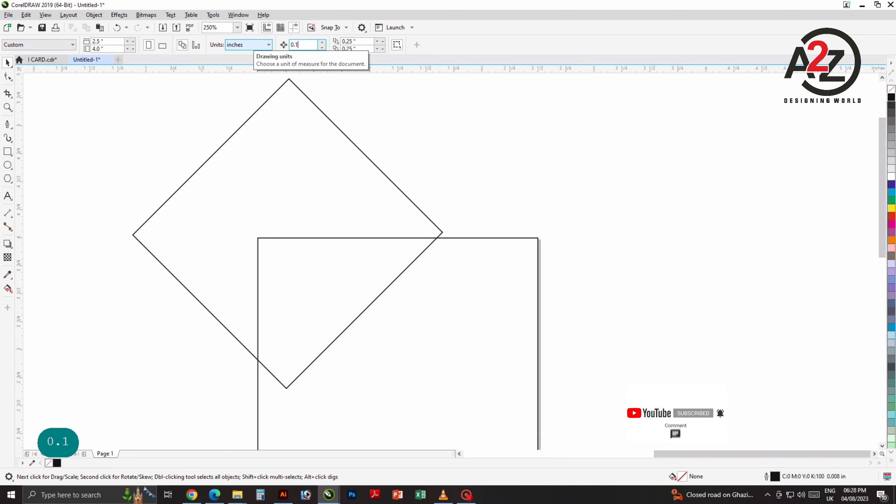
{"action": "type", "text": "1"}
{"action": "key", "text": "Return"}
Step: Paste a copy of the diamond nudged up 0.1 inch, then paste another copy on top
{"action": "left_click", "coordinate": [442, 154]}
{"action": "left_click", "coordinate": [336, 231]}
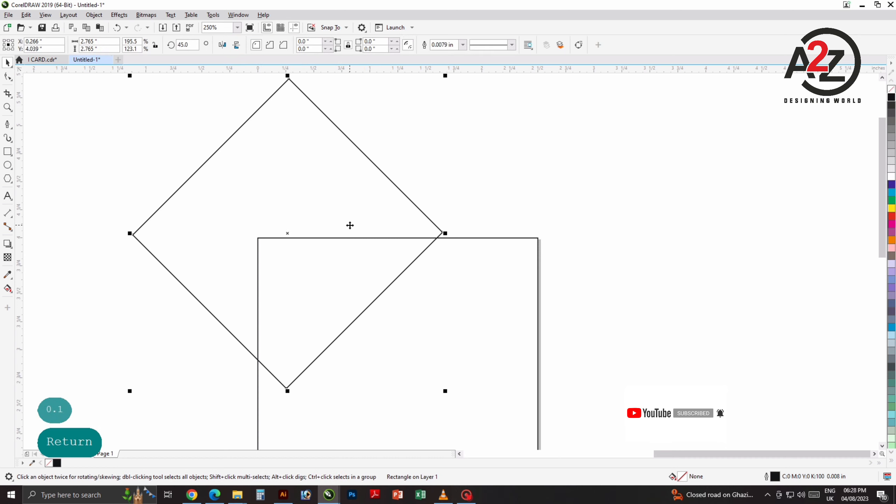
{"action": "key", "text": "ctrl+c"}
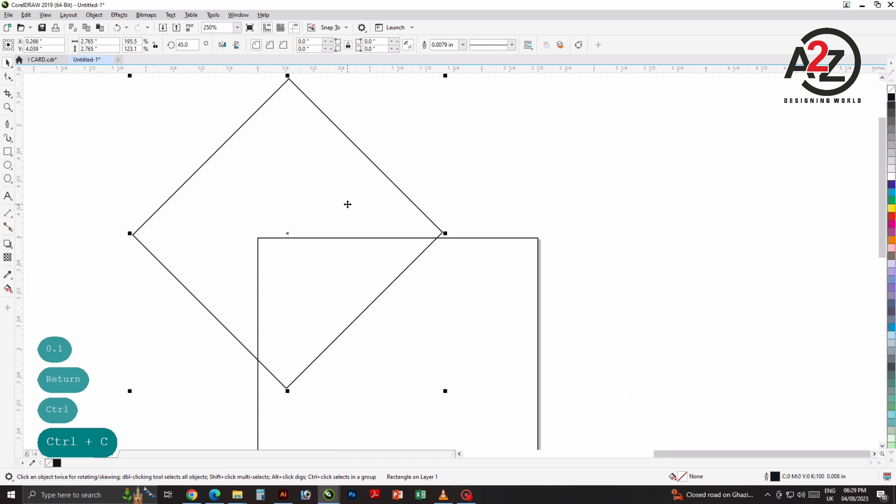
{"action": "key", "text": "ctrl+v"}
{"action": "key", "text": "Up"}
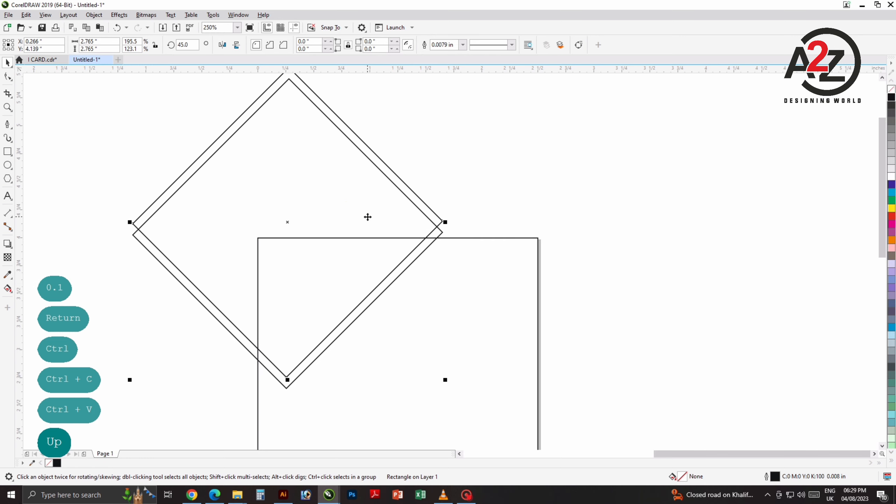
{"action": "key", "text": "ctrl+c"}
{"action": "key", "text": "ctrl+v"}
Step: Set the nudge distance to 0.03 inch and nudge the newest diamond copy up twice
{"action": "left_click_drag", "start_coordinate": [306, 45], "coordinate": [259, 43]}
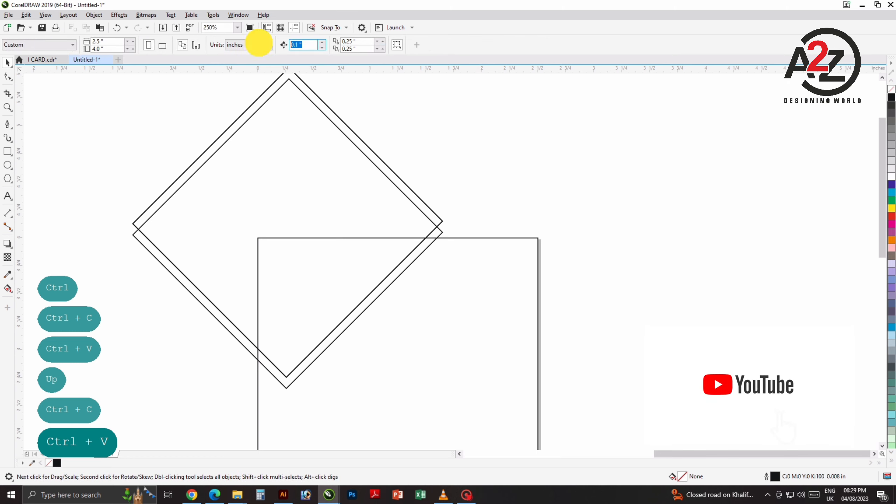
{"action": "type", "text": "0."}
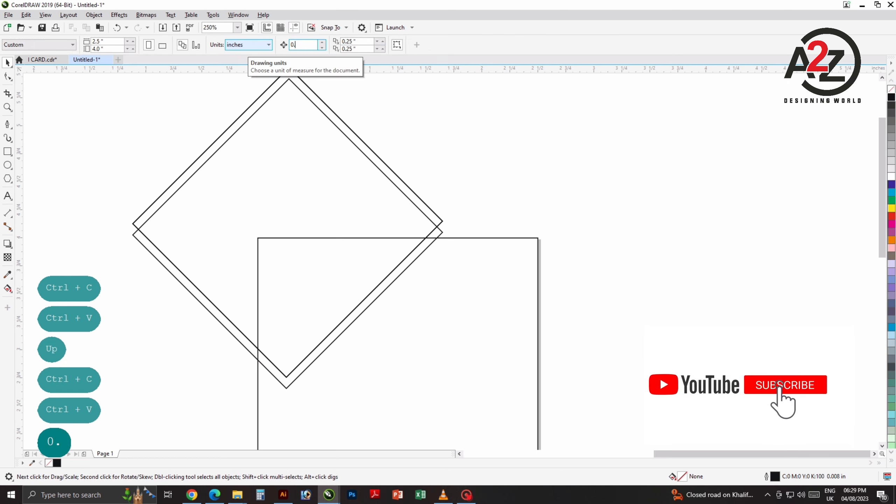
{"action": "type", "text": "03"}
{"action": "left_click", "coordinate": [343, 188]}
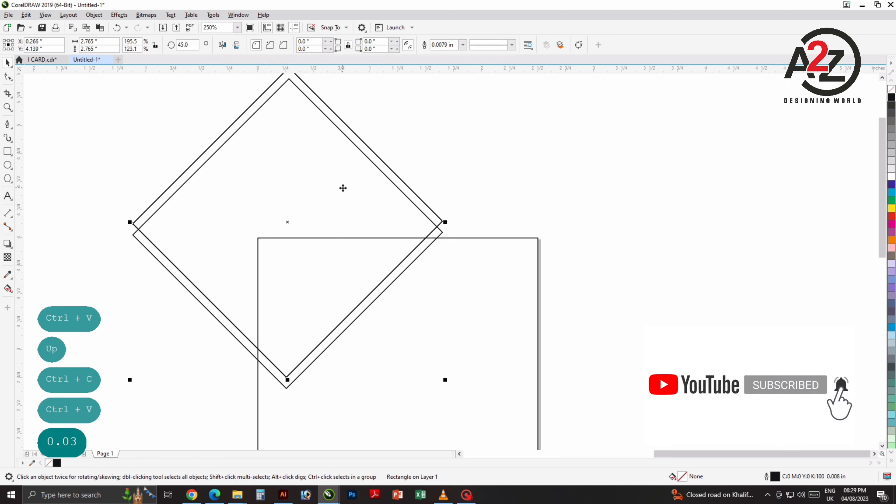
{"action": "key", "text": "Up"}
{"action": "key", "text": "Right"}
{"action": "key", "text": "Up"}
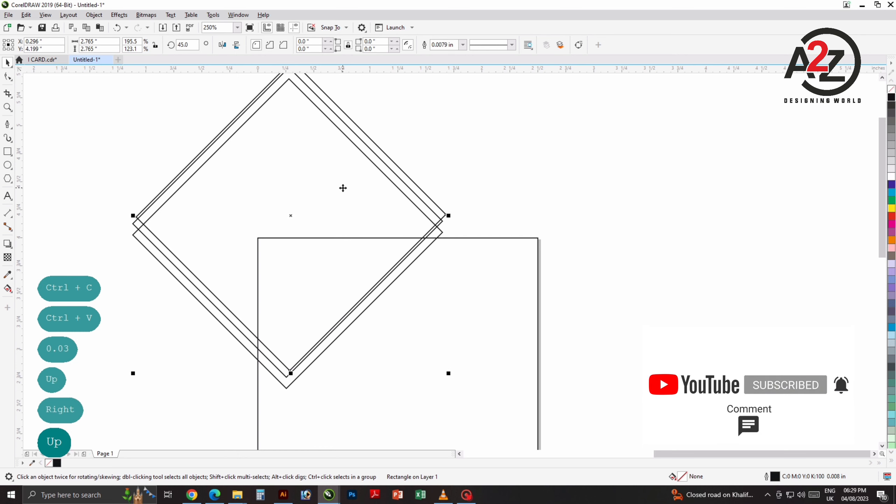
{"action": "key", "text": "Left"}
{"action": "left_click", "coordinate": [520, 202]}
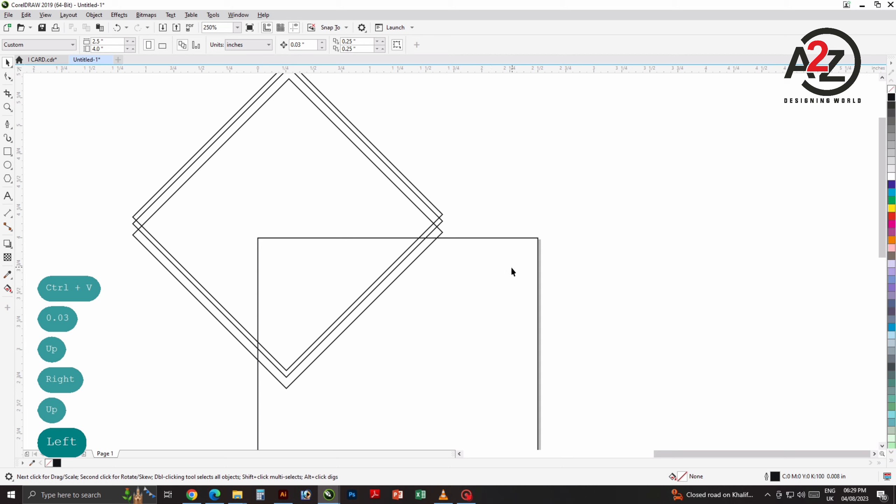
{"action": "left_click_drag", "start_coordinate": [451, 270], "coordinate": [463, 279]}
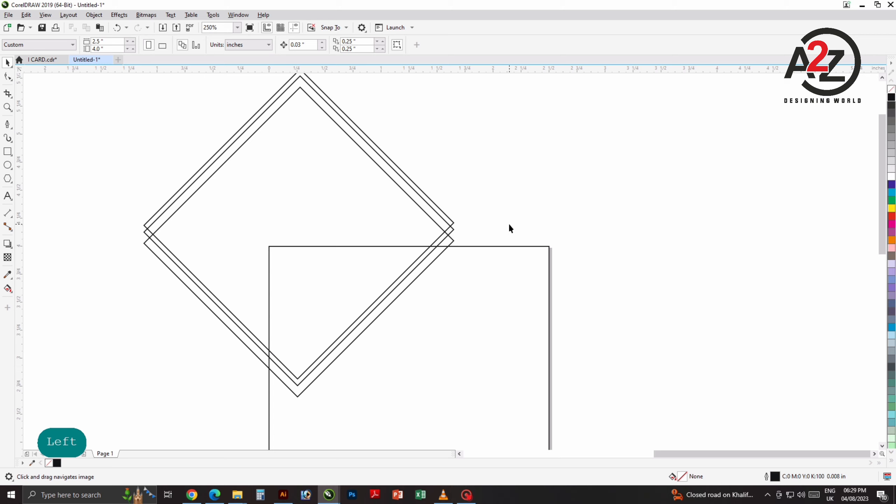
Step: Paste and nudge another duplicate of the top diamond, then delete that extra copy
{"action": "left_click", "coordinate": [372, 207]}
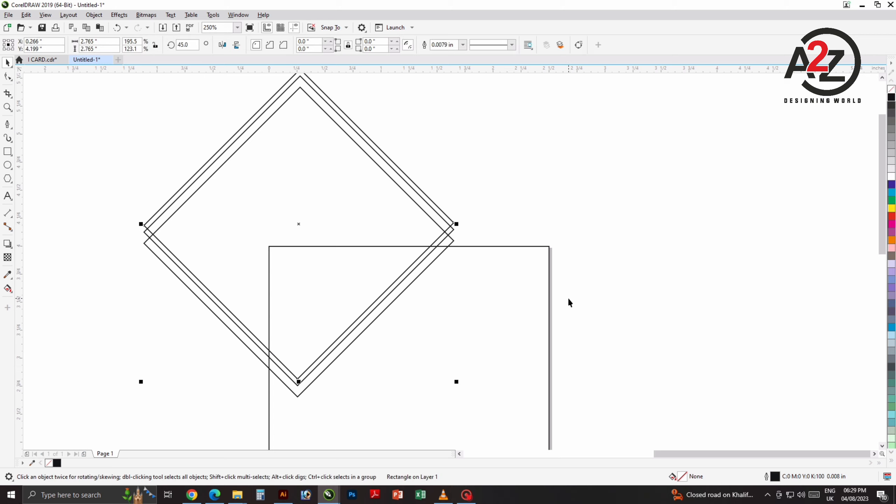
{"action": "key", "text": "ctrl+c"}
{"action": "key", "text": "ctrl+v"}
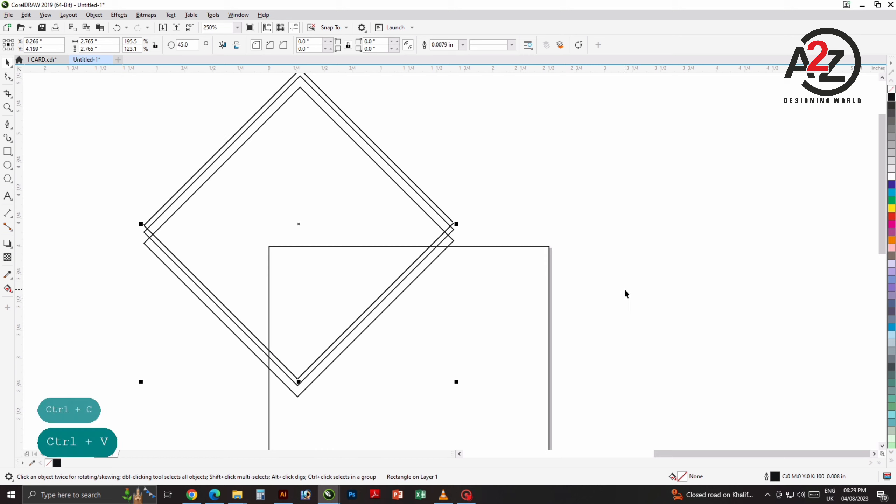
{"action": "key", "text": "Up"}
{"action": "key", "text": "Left"}
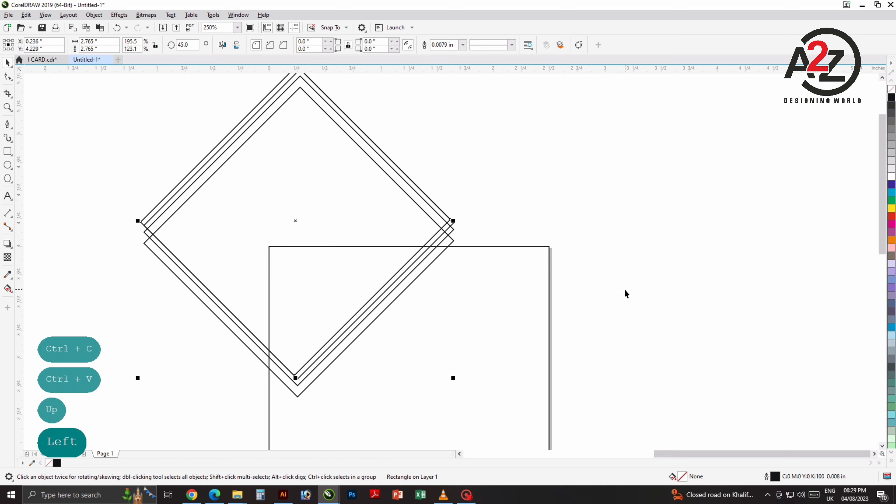
{"action": "key", "text": "Delete"}
{"action": "scroll", "coordinate": [468, 309], "scroll_direction": "down", "scroll_amount": 1}
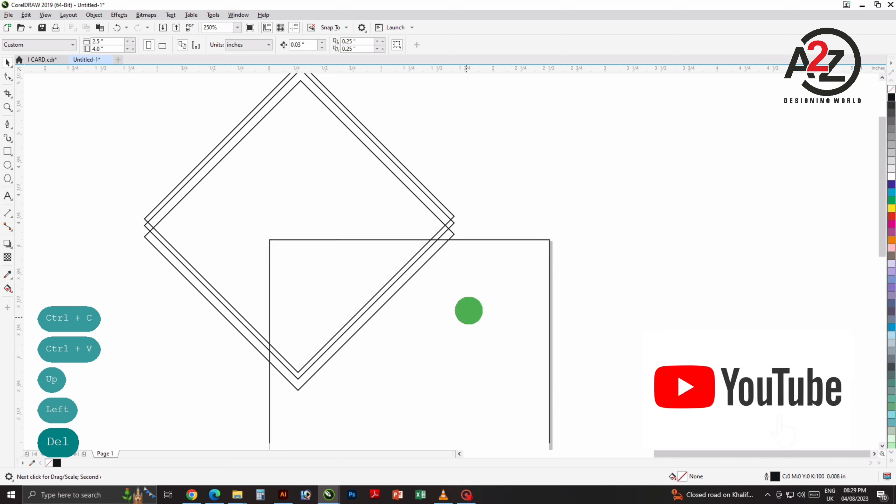
{"action": "left_click", "coordinate": [454, 228]}
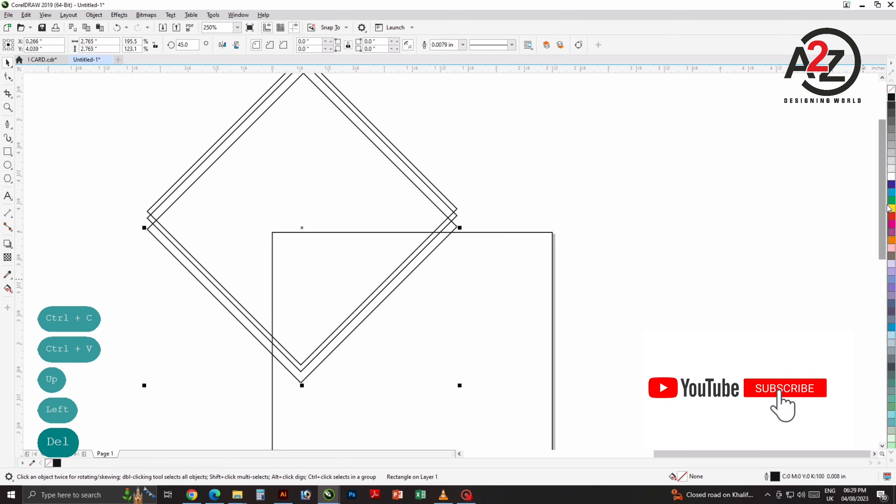
Step: Fill the bottom diamond light cyan and the middle diamond dark green
{"action": "left_click", "coordinate": [891, 185]}
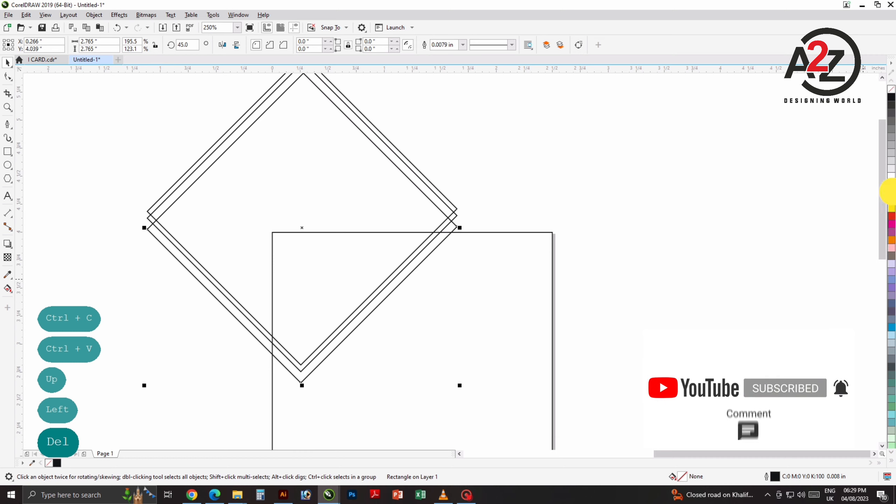
{"action": "left_click", "coordinate": [890, 193]}
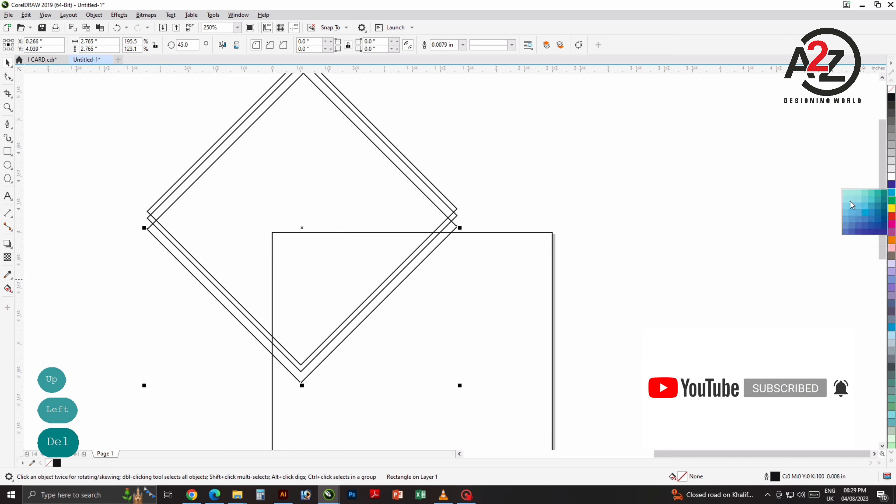
{"action": "left_click", "coordinate": [646, 233]}
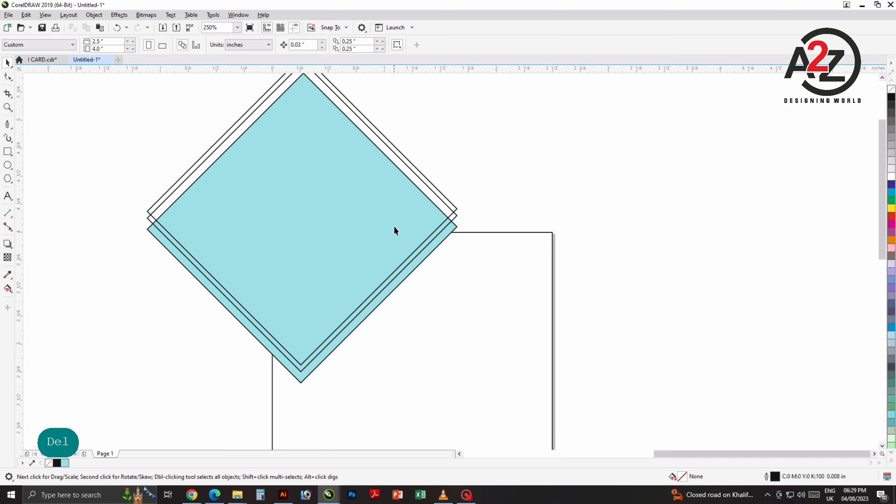
{"action": "left_click", "coordinate": [457, 216]}
{"action": "left_click_drag", "start_coordinate": [599, 294], "coordinate": [582, 296]}
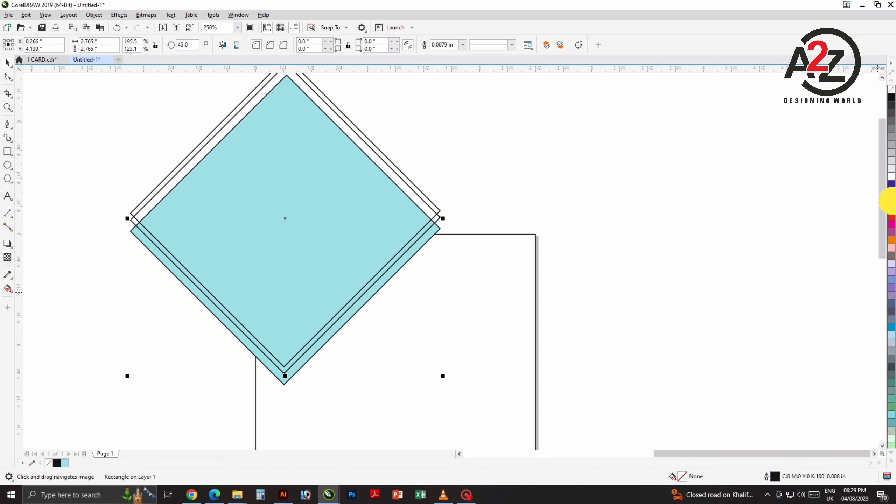
{"action": "left_click", "coordinate": [889, 201]}
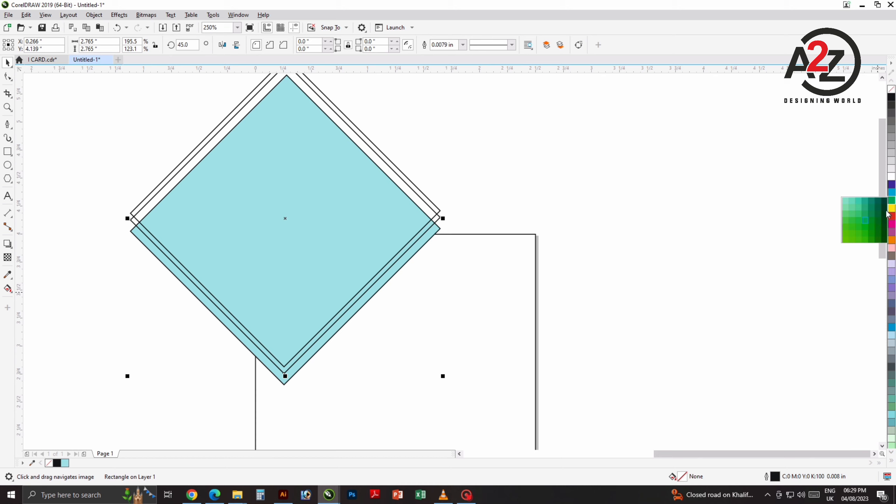
{"action": "left_click", "coordinate": [885, 206]}
Step: Fill the top diamond dark purple and start marquee-selecting all three diamonds
{"action": "left_click", "coordinate": [785, 215]}
{"action": "left_click", "coordinate": [386, 214]}
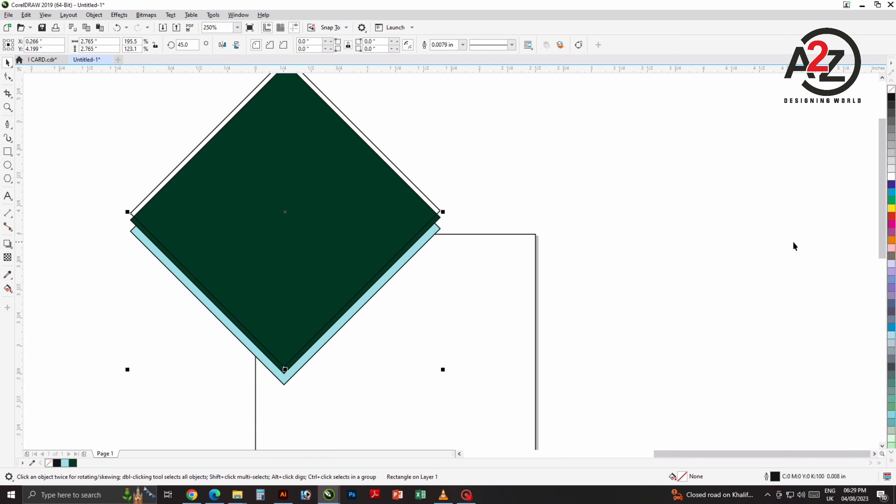
{"action": "left_click", "coordinate": [890, 186]}
{"action": "left_click", "coordinate": [886, 223]}
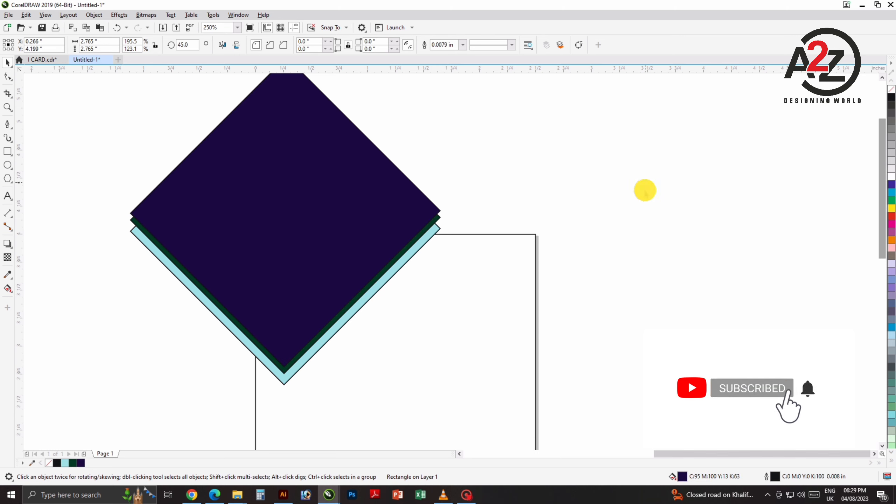
{"action": "left_click", "coordinate": [644, 190]}
{"action": "scroll", "coordinate": [402, 276], "scroll_direction": "down", "scroll_amount": 3}
{"action": "left_click_drag", "start_coordinate": [431, 131], "coordinate": [169, 349]}
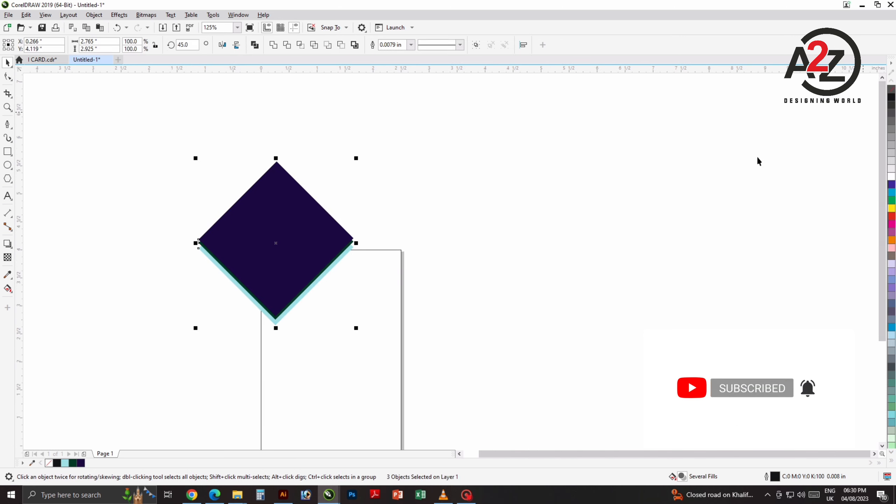
Step: PowerClip the three selected diamonds inside the card rectangle
{"action": "left_click_drag", "start_coordinate": [384, 121], "coordinate": [128, 368]}
{"action": "right_click", "coordinate": [279, 216]}
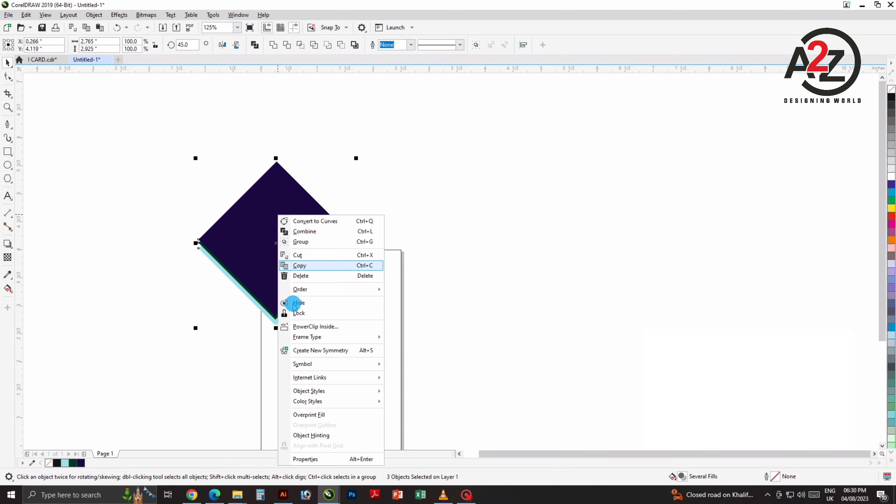
{"action": "left_click", "coordinate": [316, 326]}
{"action": "left_click", "coordinate": [360, 328]}
{"action": "left_click", "coordinate": [373, 277]}
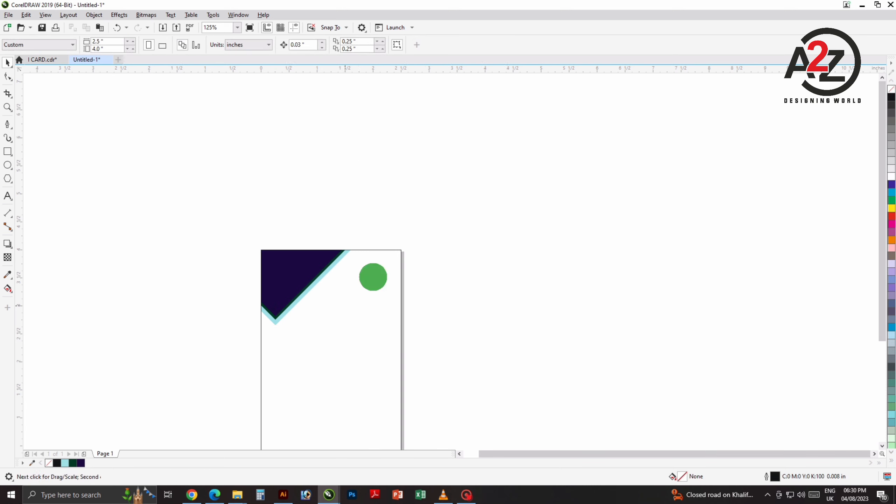
{"action": "scroll", "coordinate": [360, 270], "scroll_direction": "up", "scroll_amount": 2}
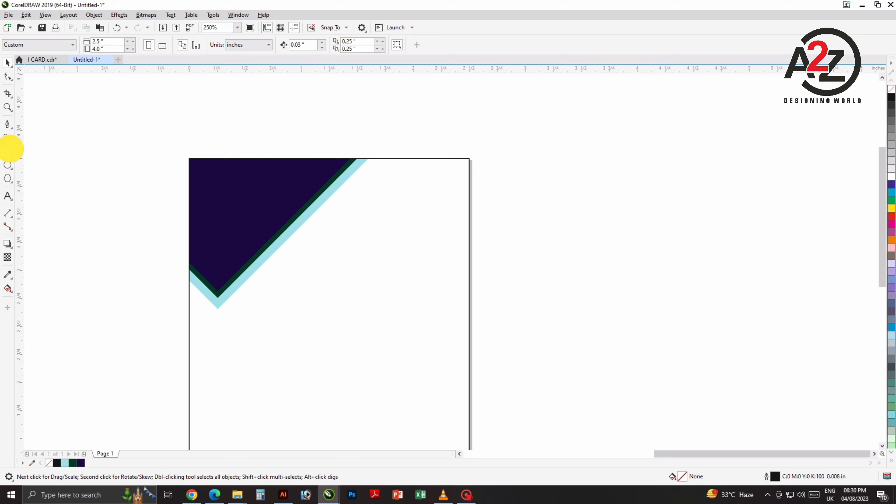
Step: Draw a rectangle beside the card and rotate it 45° into a diamond
{"action": "left_click", "coordinate": [12, 148]}
{"action": "left_click_drag", "start_coordinate": [484, 128], "coordinate": [608, 236]}
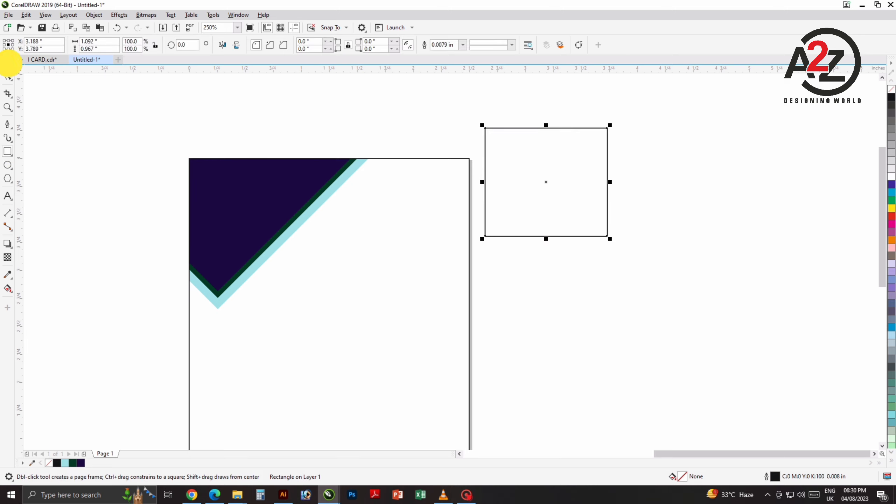
{"action": "left_click", "coordinate": [8, 63]}
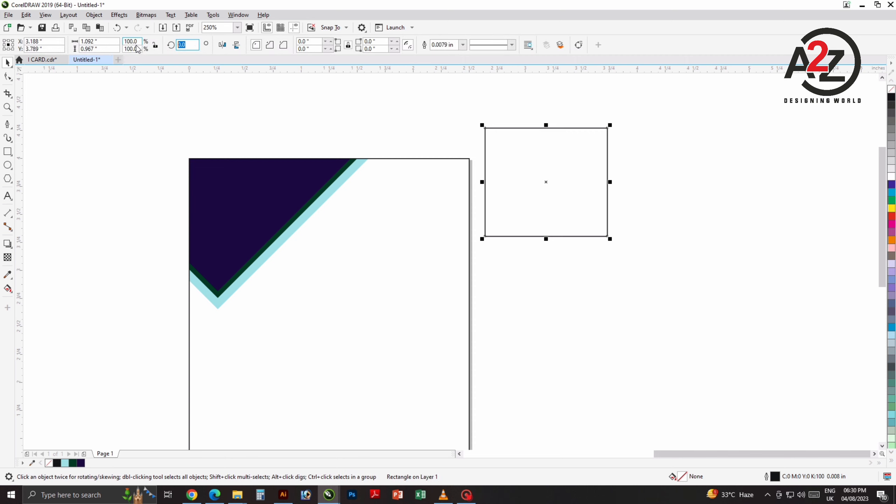
{"action": "type", "text": "45"}
{"action": "key", "text": "Return"}
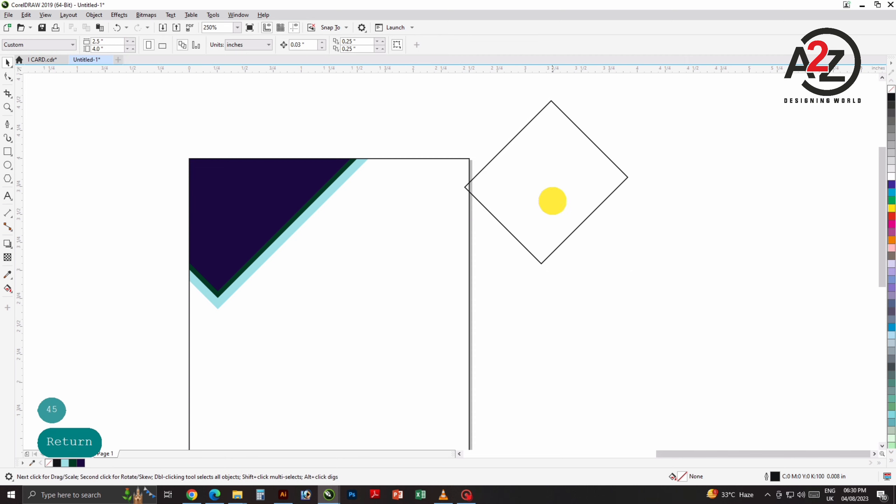
Step: Move the diamond onto the card's top-right edge and scale it to about 104%
{"action": "left_click_drag", "start_coordinate": [552, 200], "coordinate": [500, 230]}
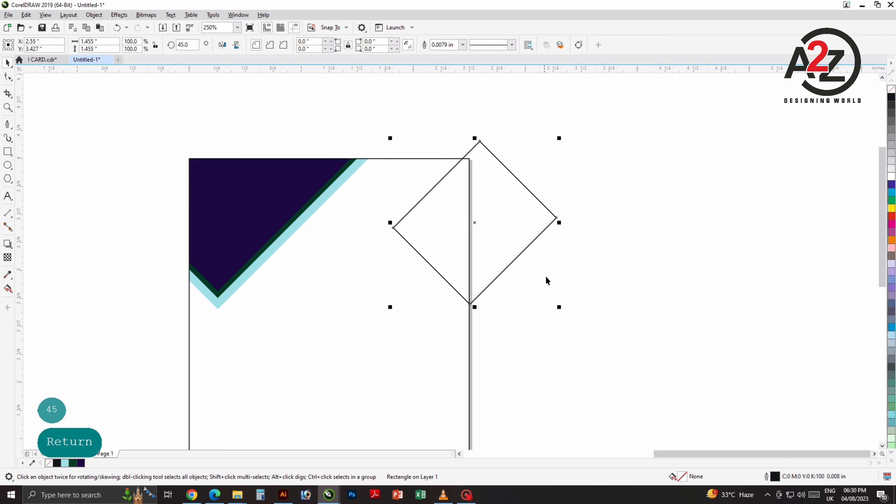
{"action": "left_click_drag", "start_coordinate": [558, 223], "coordinate": [564, 223]}
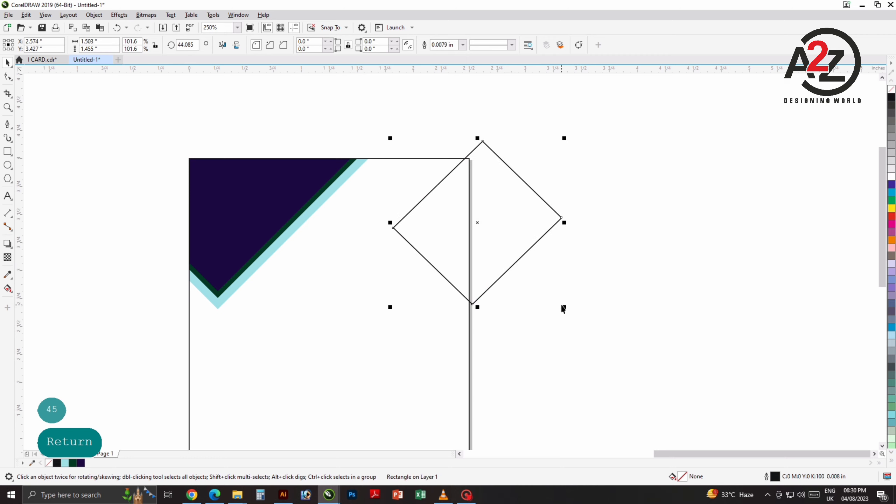
{"action": "left_click_drag", "start_coordinate": [567, 307], "coordinate": [570, 322]}
{"action": "left_click_drag", "start_coordinate": [515, 250], "coordinate": [514, 247]}
{"action": "left_click_drag", "start_coordinate": [503, 317], "coordinate": [562, 300]}
{"action": "left_click_drag", "start_coordinate": [553, 240], "coordinate": [577, 297]}
Step: Place an offset copy of the diamond just beside the original
{"action": "left_click", "coordinate": [642, 321]}
{"action": "left_click", "coordinate": [578, 248]}
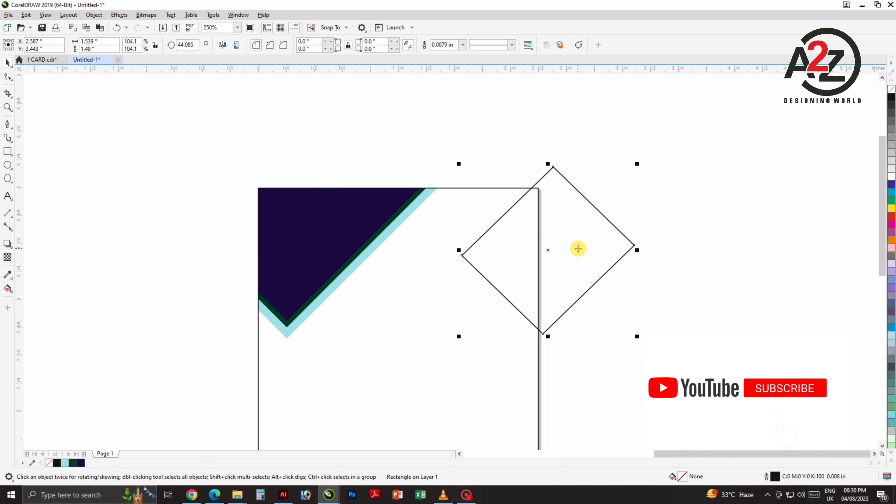
{"action": "left_click_drag", "start_coordinate": [578, 248], "coordinate": [580, 253]}
{"action": "key", "text": "ctrl+z"}
{"action": "left_click", "coordinate": [664, 196]}
{"action": "left_click", "coordinate": [597, 234]}
{"action": "left_click", "coordinate": [583, 342]}
Step: Try nudging the diamond near the corner junction, then undo the change
{"action": "scroll", "coordinate": [545, 338], "scroll_direction": "up", "scroll_amount": 4}
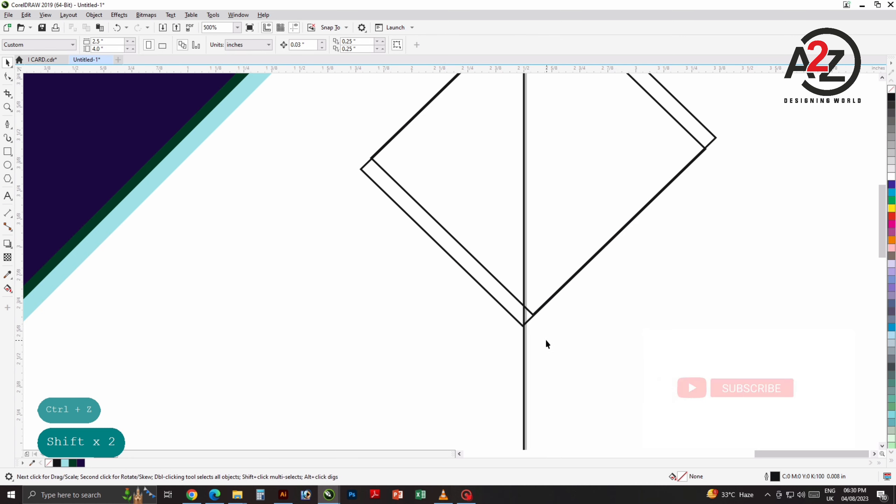
{"action": "left_click", "coordinate": [510, 304]}
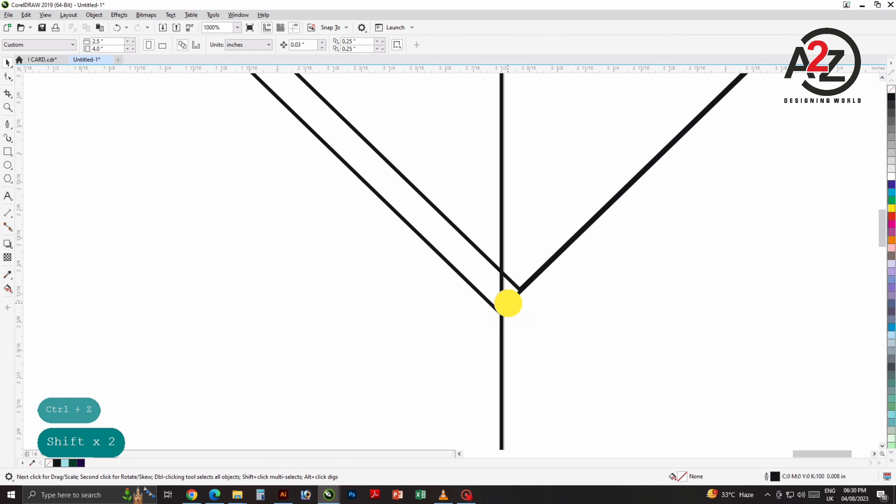
{"action": "left_click", "coordinate": [525, 269], "text": "shift"}
{"action": "left_click_drag", "start_coordinate": [524, 269], "coordinate": [528, 268]}
{"action": "key", "text": "ctrl+z"}
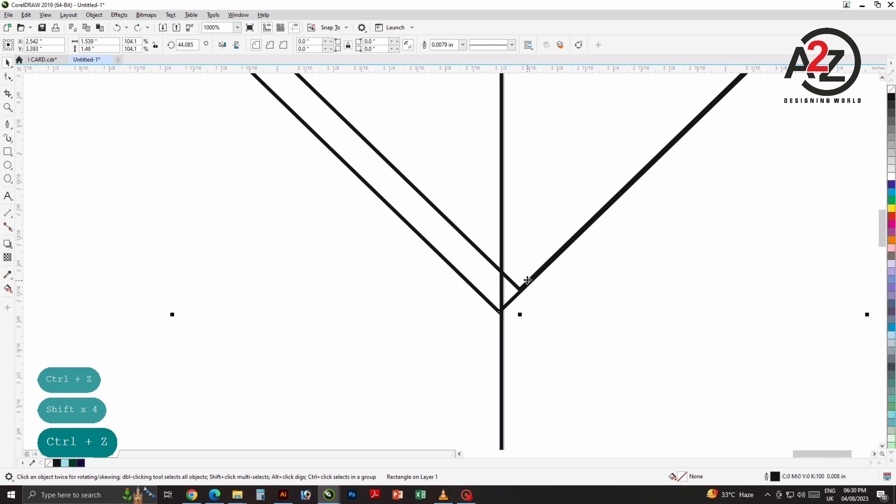
{"action": "left_click", "coordinate": [526, 275], "text": "shift"}
{"action": "left_click", "coordinate": [522, 263], "text": "shift"}
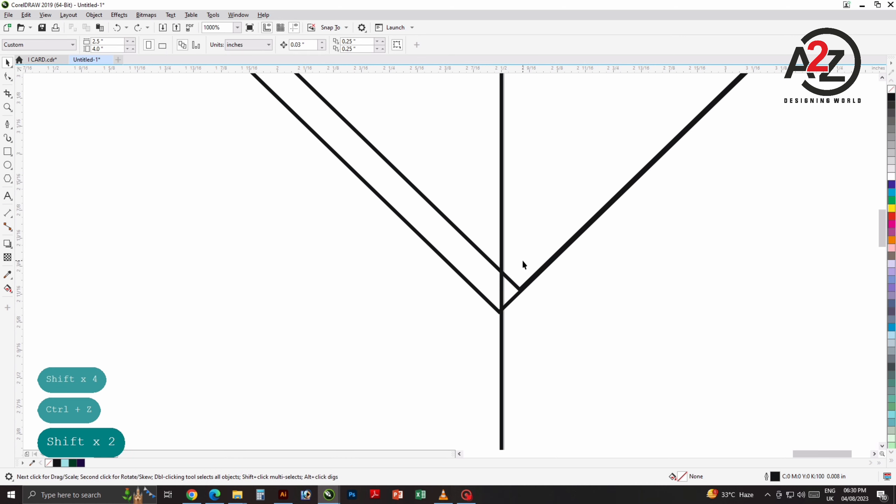
{"action": "scroll", "coordinate": [534, 292], "scroll_direction": "down", "scroll_amount": 4}
Step: Select both diamond outlines and shift them slightly right
{"action": "left_click", "coordinate": [596, 188]}
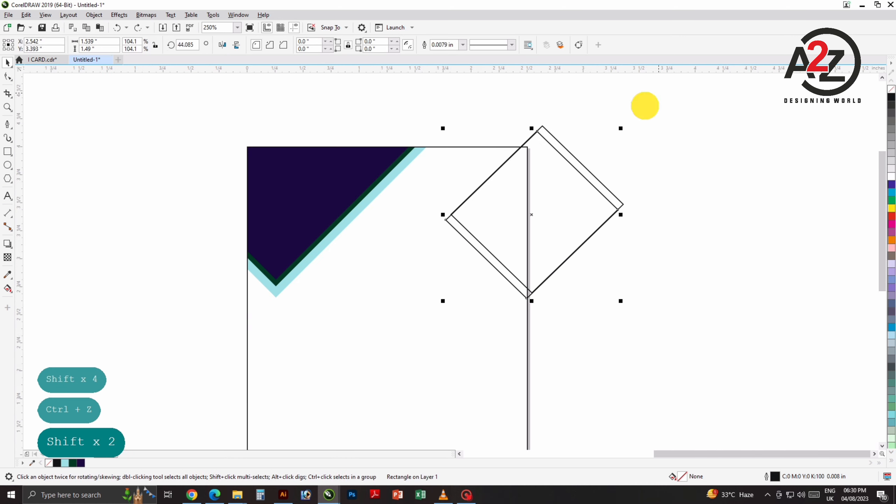
{"action": "left_click_drag", "start_coordinate": [645, 106], "coordinate": [438, 335]}
{"action": "left_click_drag", "start_coordinate": [563, 239], "coordinate": [566, 237]}
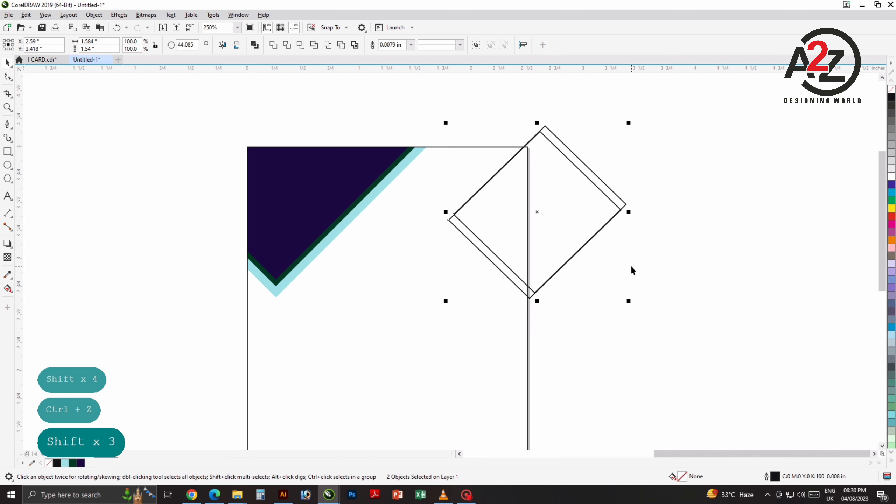
{"action": "left_click", "coordinate": [630, 264]}
{"action": "left_click_drag", "start_coordinate": [642, 235], "coordinate": [591, 274]}
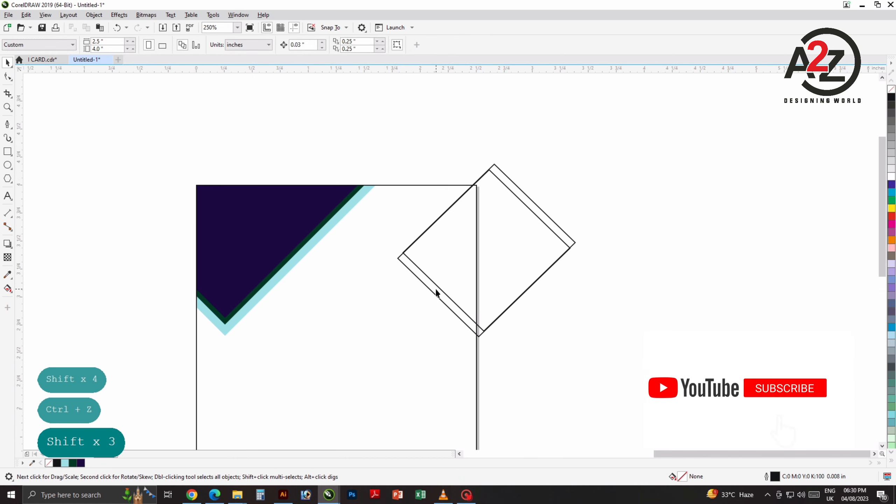
Step: Line up the inner rectangle's corner with the diamond, then select the back diamond
{"action": "scroll", "coordinate": [403, 255], "scroll_direction": "up", "scroll_amount": 4}
{"action": "scroll", "coordinate": [359, 223], "scroll_direction": "up", "scroll_amount": 1}
{"action": "left_click", "coordinate": [363, 208]}
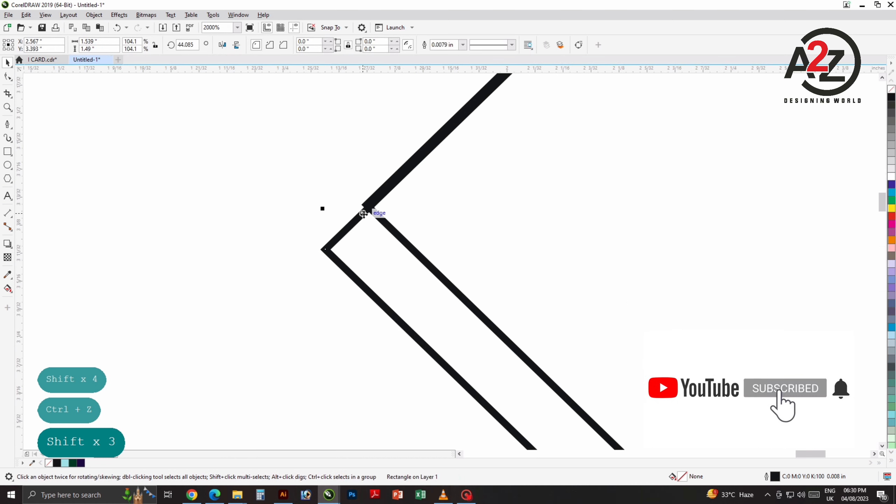
{"action": "mouse_move", "coordinate": [362, 208]}
{"action": "left_mouse_down"}
{"action": "mouse_move", "coordinate": [360, 198]}
{"action": "mouse_move", "coordinate": [354, 208]}
{"action": "mouse_move", "coordinate": [366, 215]}
{"action": "left_mouse_up"}
{"action": "scroll", "coordinate": [365, 216], "scroll_direction": "down", "scroll_amount": 6}
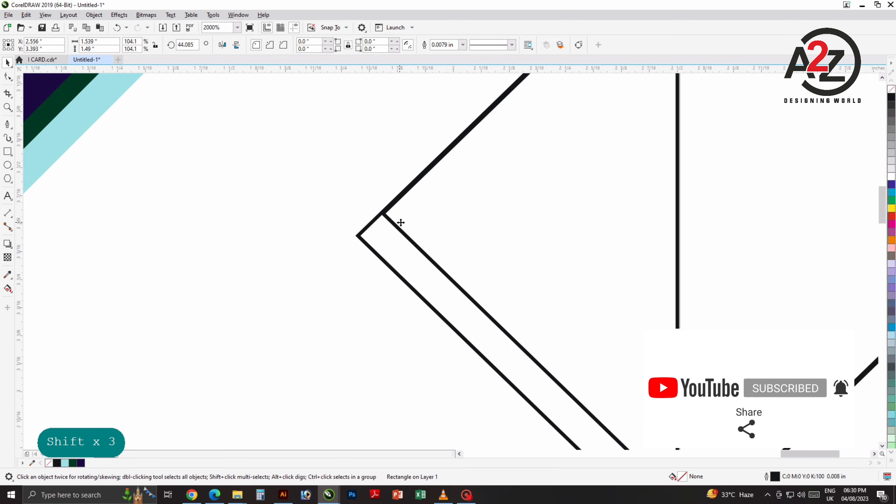
{"action": "left_click", "coordinate": [451, 310]}
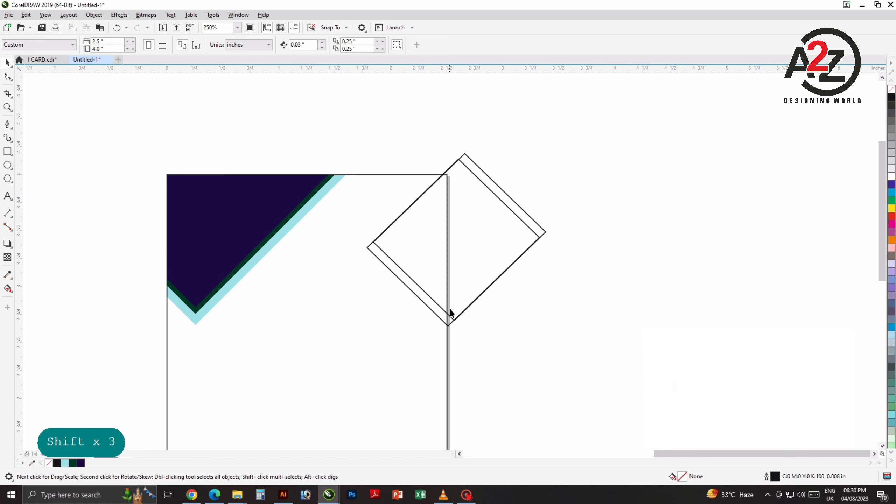
{"action": "left_click", "coordinate": [536, 330]}
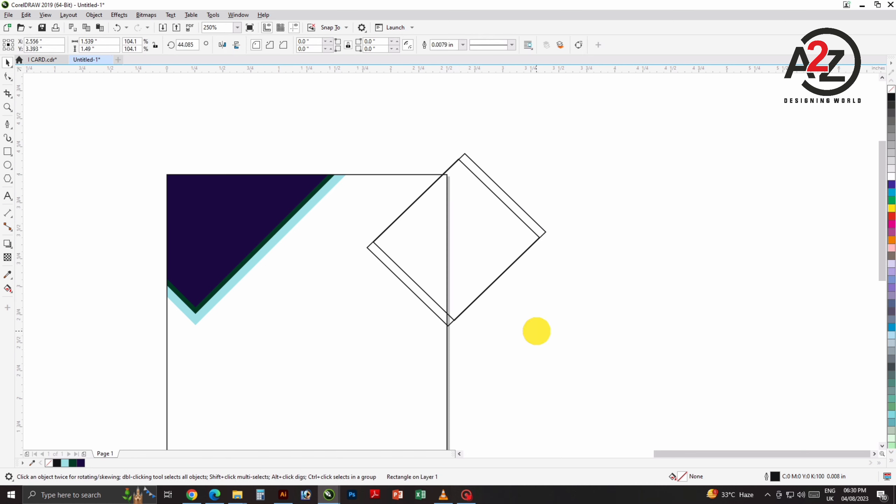
{"action": "left_click", "coordinate": [445, 327]}
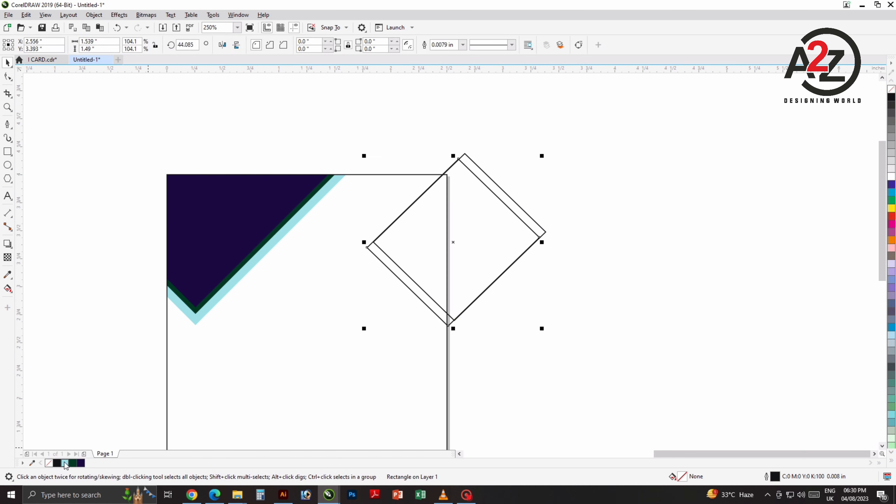
Step: Fill the back diamond light cyan, then bring the front diamond forward and fill it red
{"action": "left_click", "coordinate": [65, 463]}
{"action": "left_click", "coordinate": [99, 377]}
{"action": "left_click", "coordinate": [496, 186]}
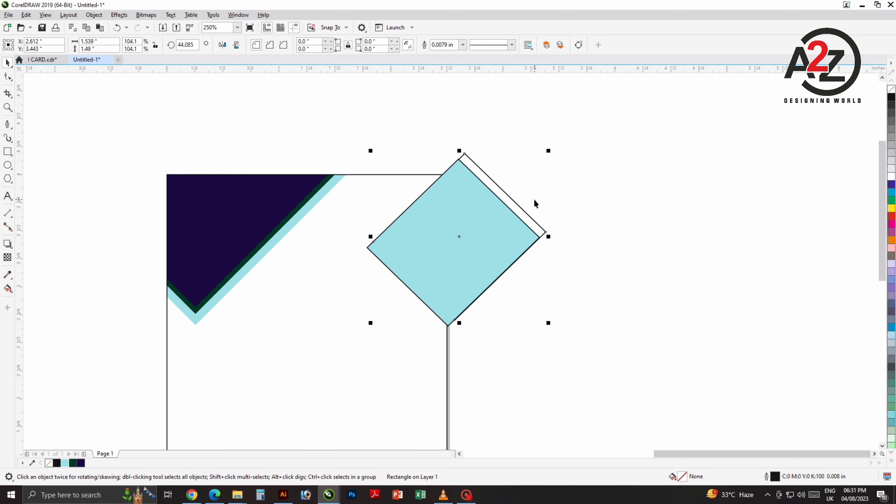
{"action": "key", "text": "ctrl+Home"}
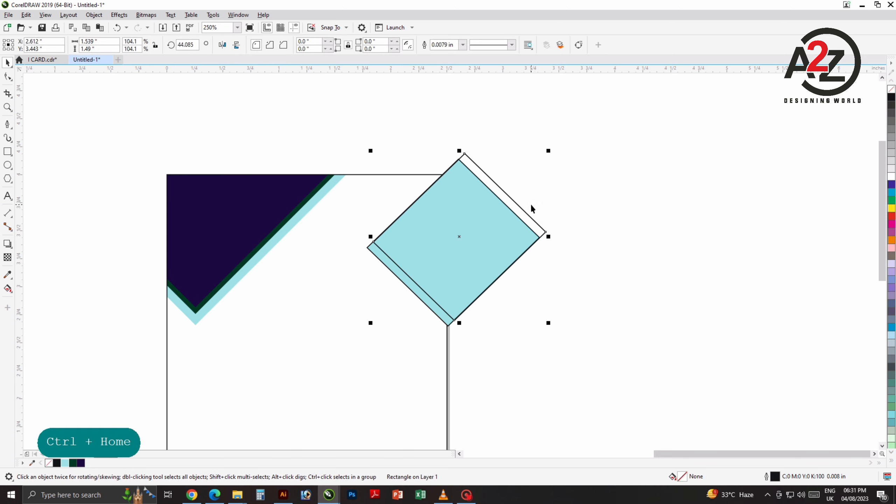
{"action": "left_click", "coordinate": [892, 216]}
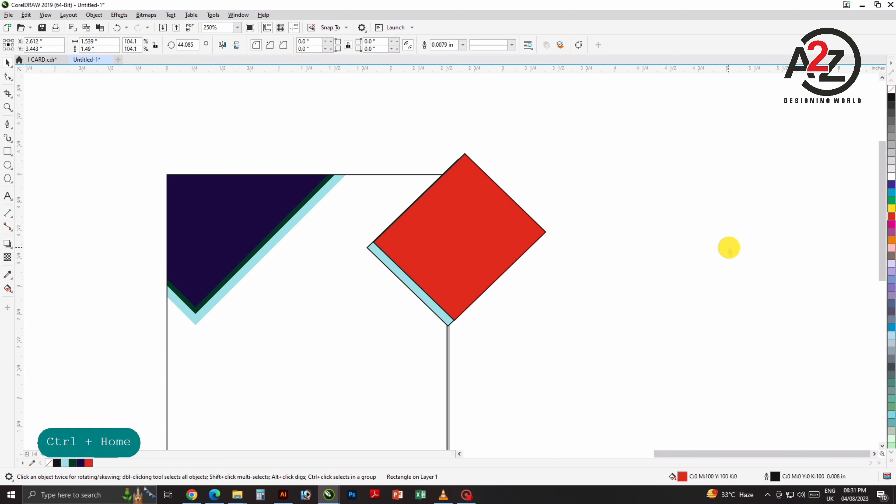
{"action": "left_click", "coordinate": [728, 248]}
Step: Give the red diamond a red-to-white gradient and open its Edit Fill settings
{"action": "left_click_drag", "start_coordinate": [532, 263], "coordinate": [473, 193]}
{"action": "left_click", "coordinate": [473, 193]}
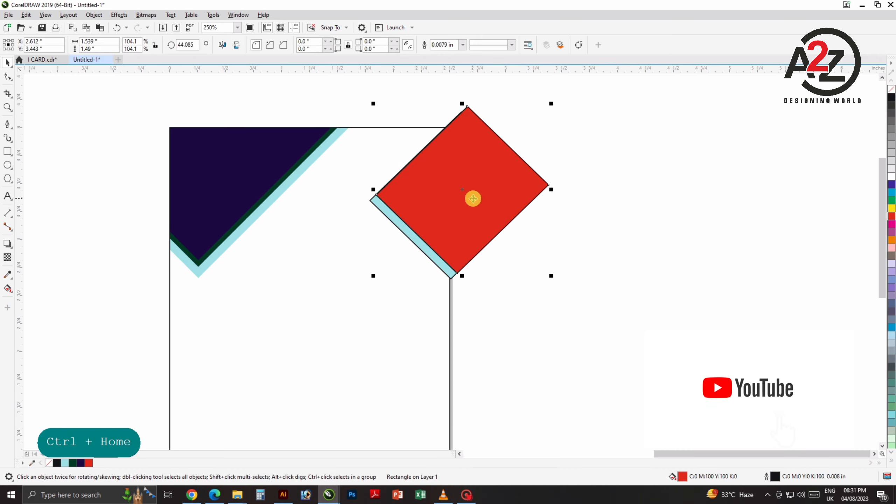
{"action": "left_click_drag", "start_coordinate": [405, 166], "coordinate": [482, 235]}
{"action": "left_click", "coordinate": [405, 166]}
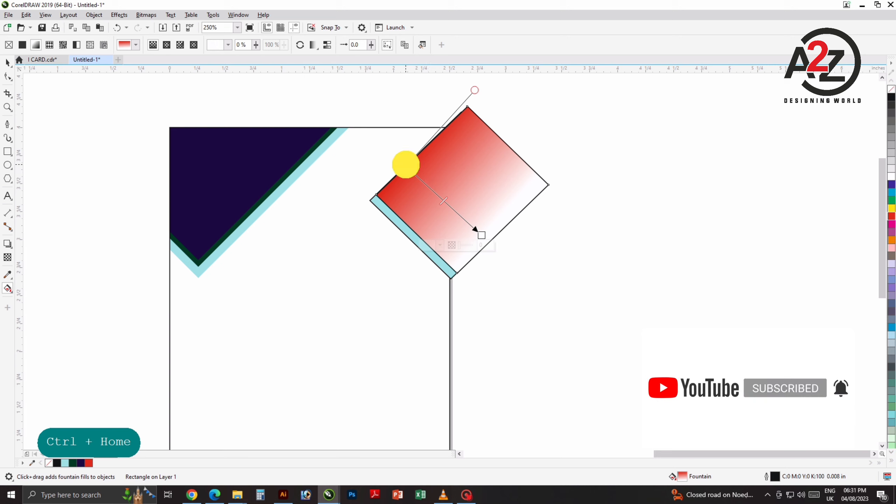
{"action": "double_click", "coordinate": [681, 476]}
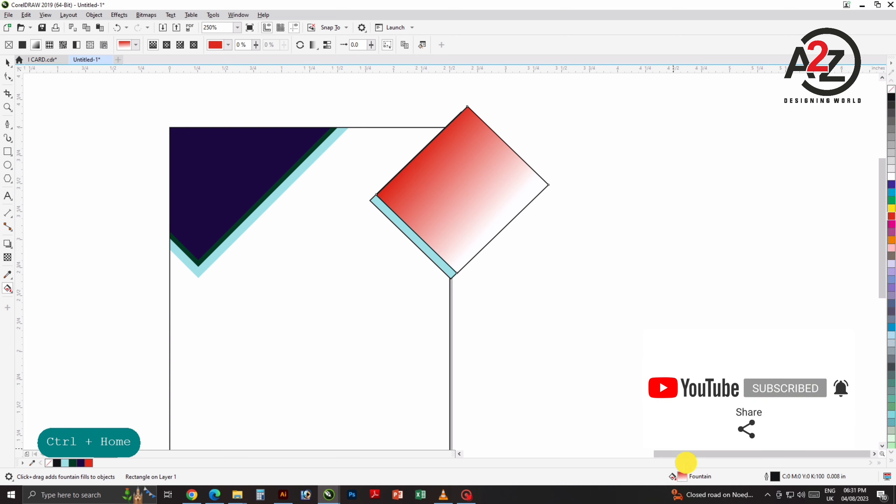
{"action": "left_click_drag", "start_coordinate": [471, 117], "coordinate": [694, 115]}
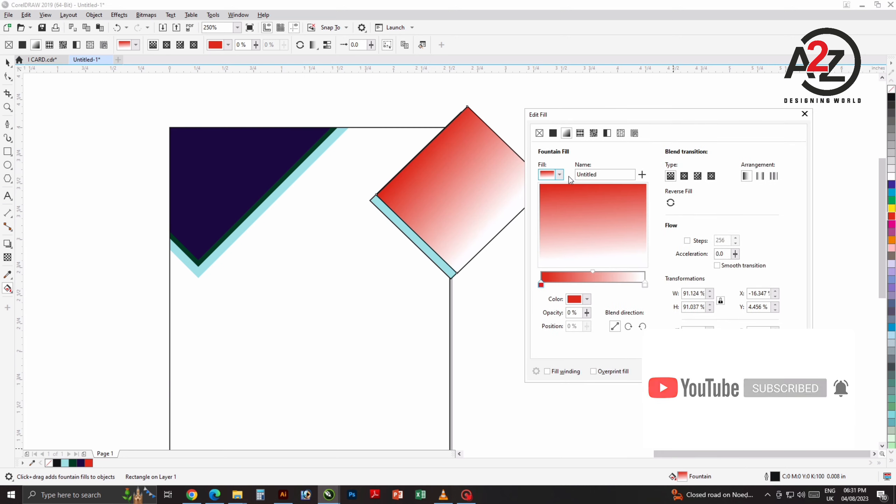
Step: Darken the gradient's start colour to deep red
{"action": "left_click", "coordinate": [541, 283]}
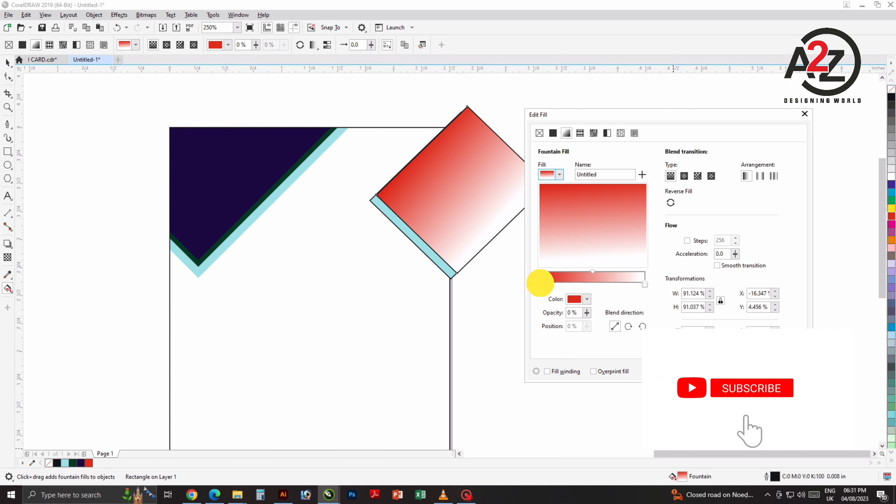
{"action": "left_click", "coordinate": [586, 300]}
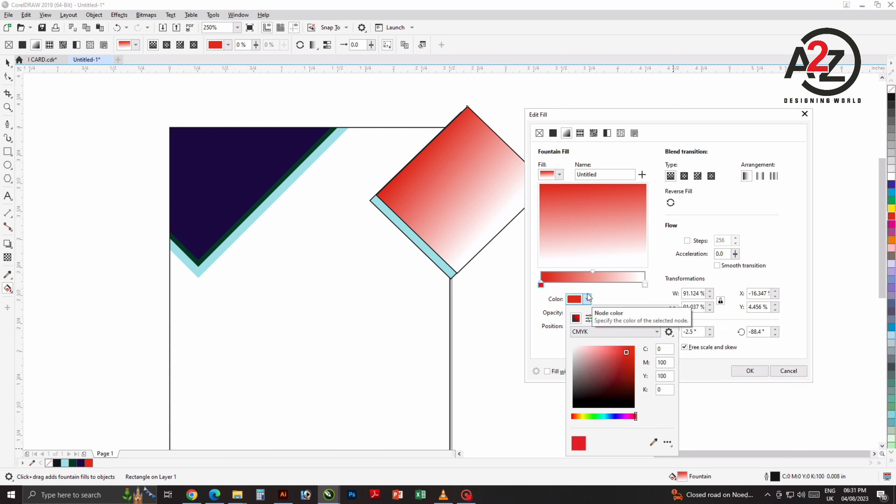
{"action": "left_click_drag", "start_coordinate": [629, 364], "coordinate": [634, 376]}
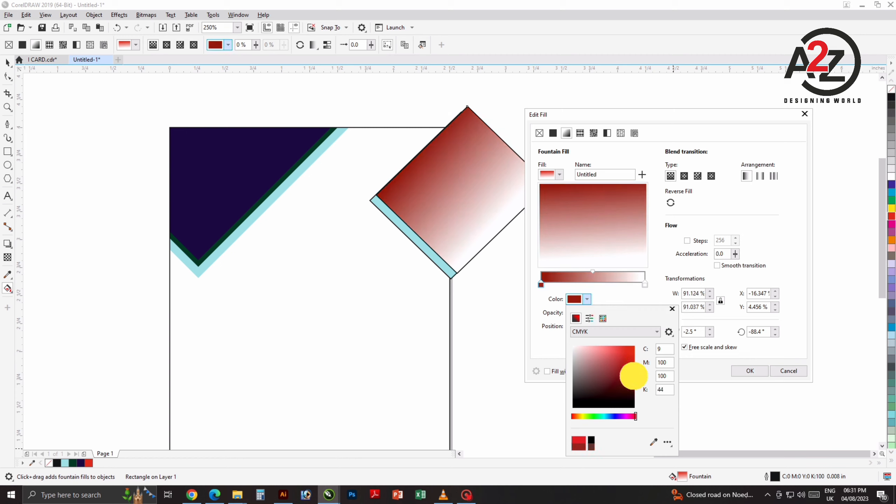
{"action": "left_click", "coordinate": [671, 250]}
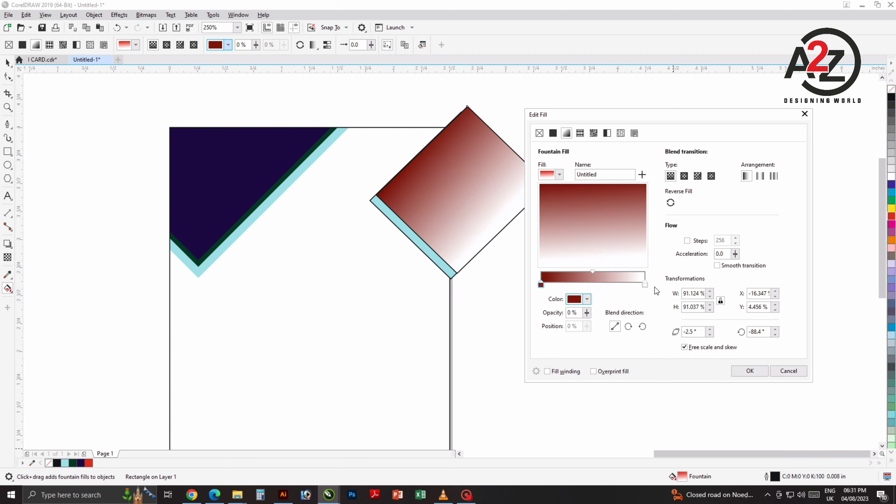
Step: Set the gradient's end colour to orange-red and apply the fill
{"action": "left_click", "coordinate": [645, 284]}
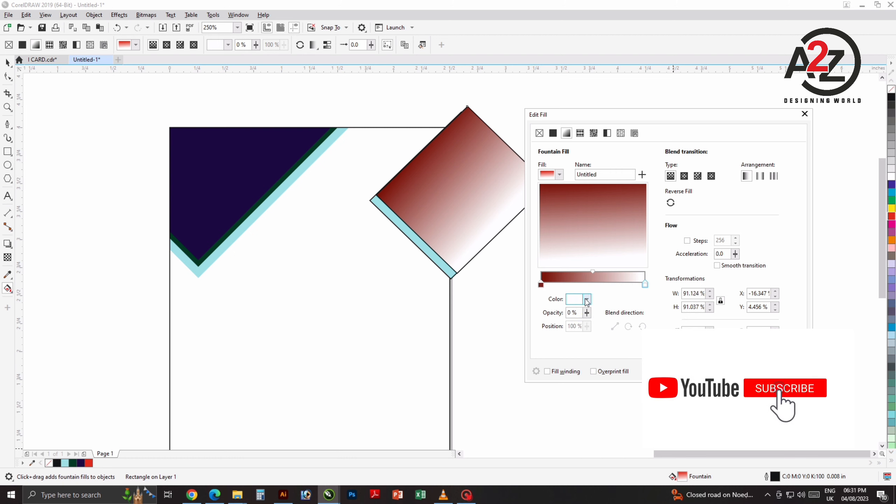
{"action": "left_click", "coordinate": [587, 300]}
{"action": "left_click", "coordinate": [634, 346]}
{"action": "left_click", "coordinate": [671, 263]}
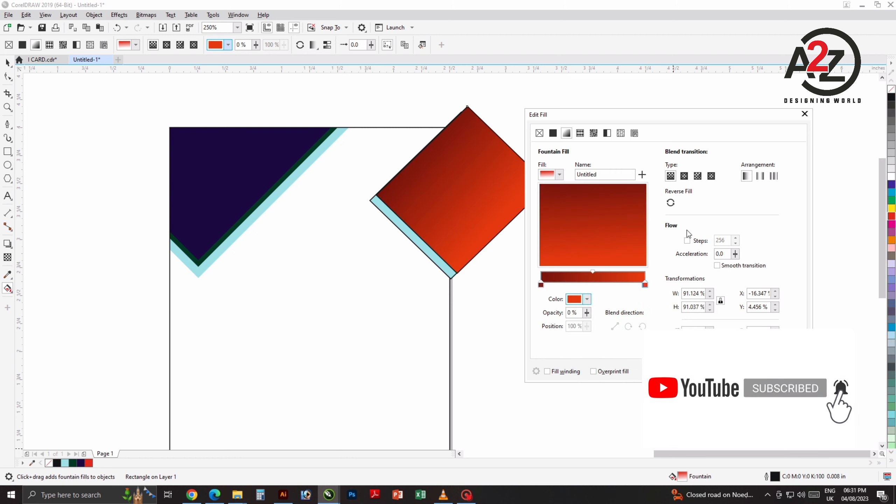
{"action": "left_click", "coordinate": [700, 367]}
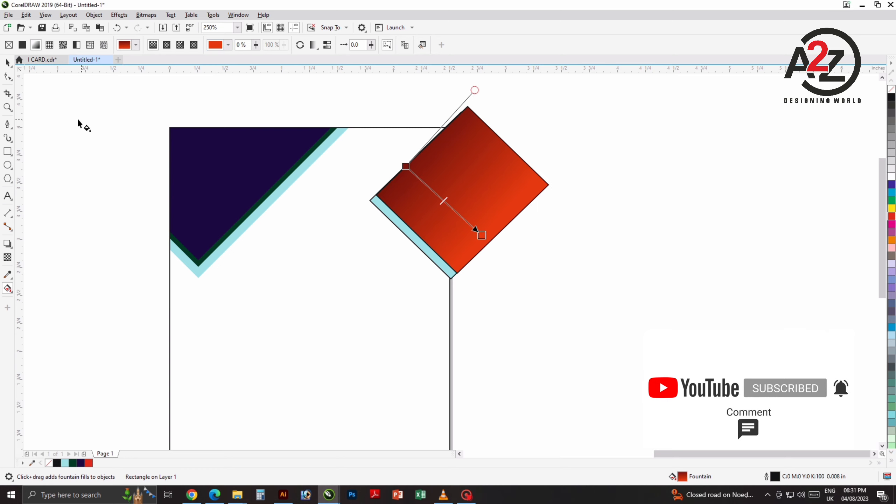
{"action": "left_click", "coordinate": [8, 63]}
Step: Remove the outline from the red diamond and its cyan strip
{"action": "left_click", "coordinate": [56, 140]}
{"action": "left_click_drag", "start_coordinate": [382, 214], "coordinate": [417, 217]}
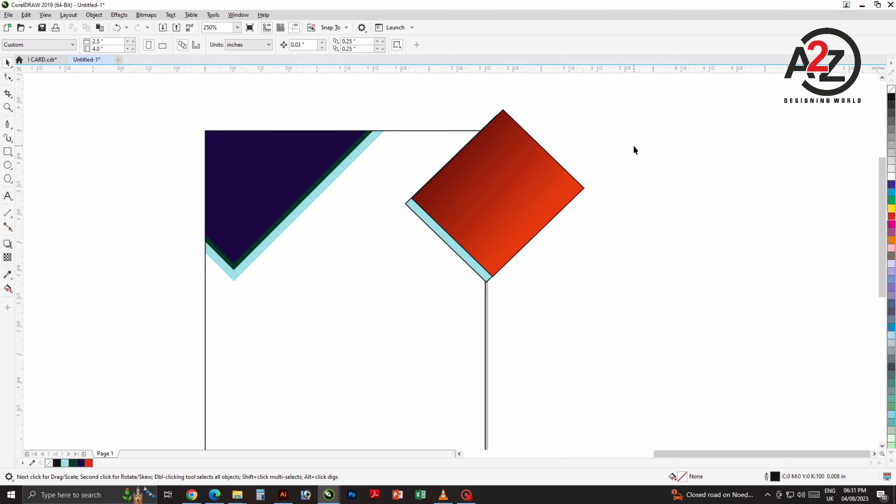
{"action": "left_click_drag", "start_coordinate": [603, 144], "coordinate": [396, 335]}
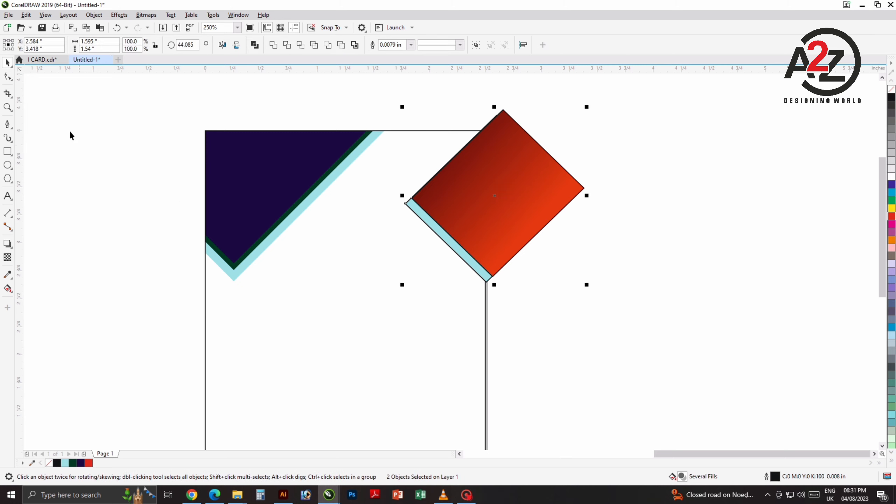
{"action": "right_click", "coordinate": [891, 89]}
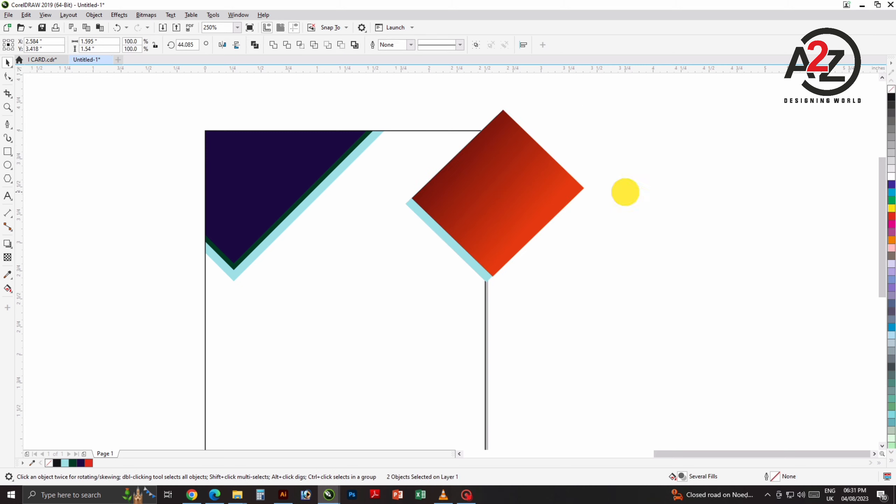
Step: PowerClip the red and cyan diamonds inside the card rectangle's top-right corner
{"action": "left_click_drag", "start_coordinate": [648, 107], "coordinate": [350, 320]}
{"action": "right_click", "coordinate": [499, 223]}
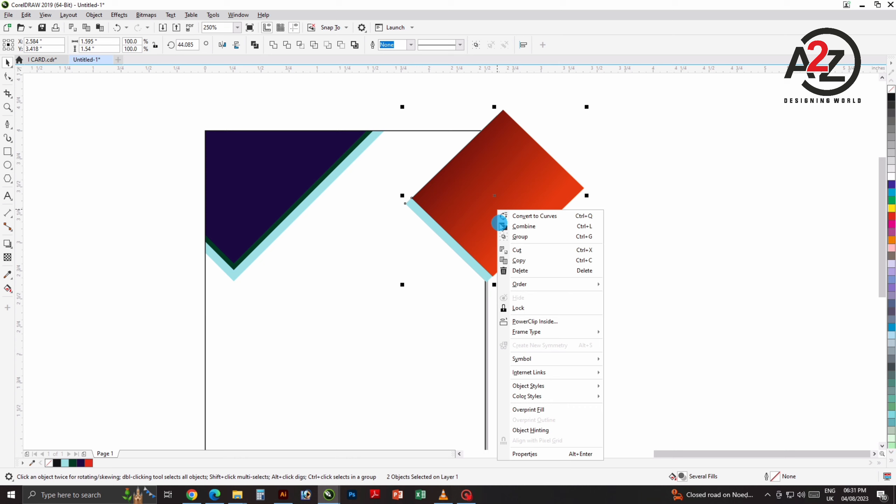
{"action": "left_click", "coordinate": [535, 321]}
{"action": "left_click", "coordinate": [413, 324]}
{"action": "left_click", "coordinate": [584, 296]}
{"action": "left_click_drag", "start_coordinate": [591, 237], "coordinate": [624, 246]}
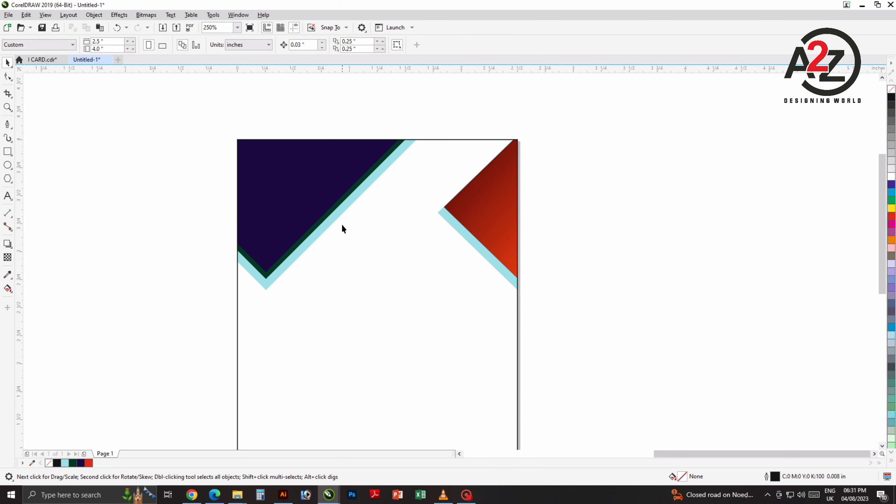
{"action": "left_click", "coordinate": [7, 151]}
Step: Draw a rectangle, rotate it 45° and place it over the card's top edge
{"action": "mouse_move", "coordinate": [544, 139]}
{"action": "left_mouse_down"}
{"action": "mouse_move", "coordinate": [644, 239]}
{"action": "mouse_move", "coordinate": [662, 242]}
{"action": "left_mouse_up"}
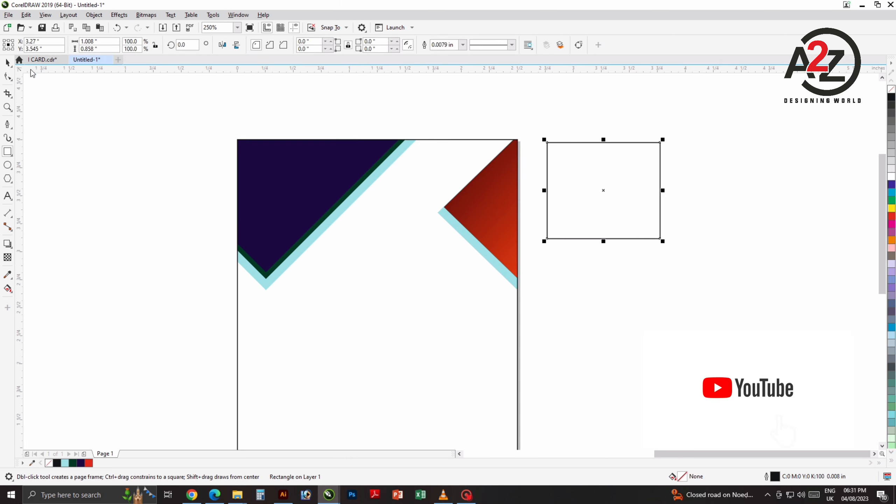
{"action": "key", "text": "space"}
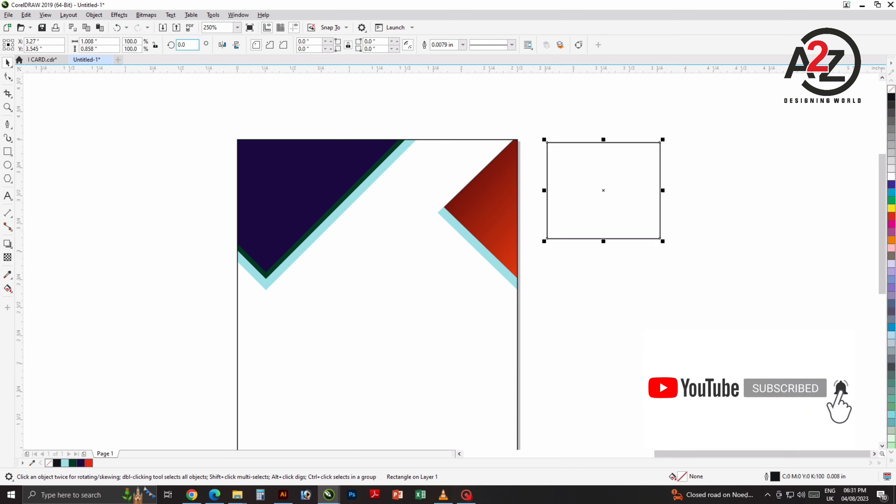
{"action": "type", "text": "45"}
{"action": "key", "text": "Return"}
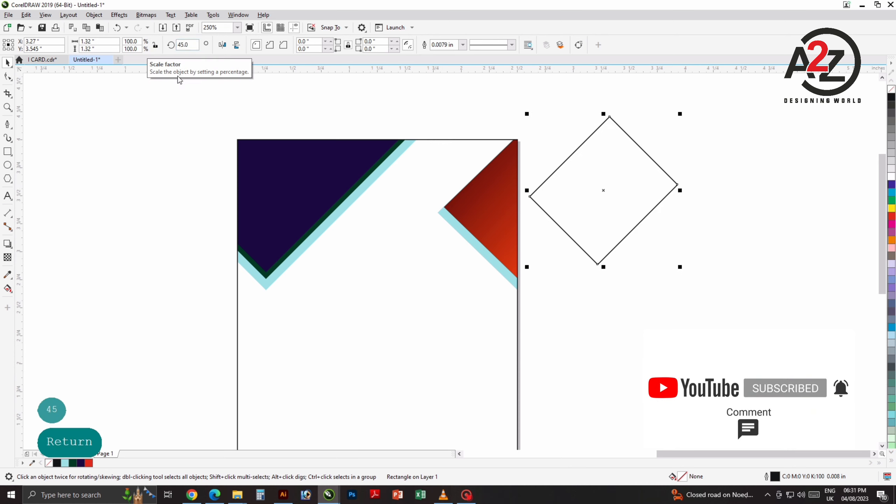
{"action": "left_click_drag", "start_coordinate": [610, 204], "coordinate": [428, 152]}
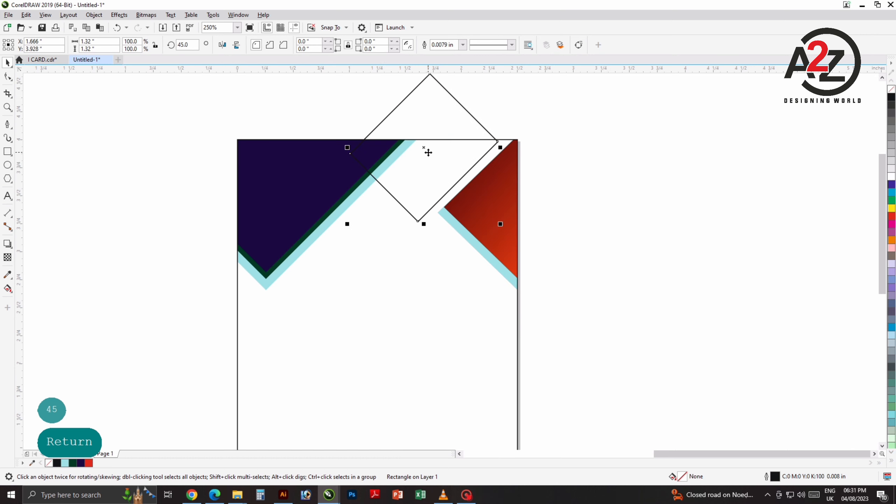
Step: Convert the diamond to curves and reshape its nodes into a thin slanted bar
{"action": "key", "text": "ctrl+q"}
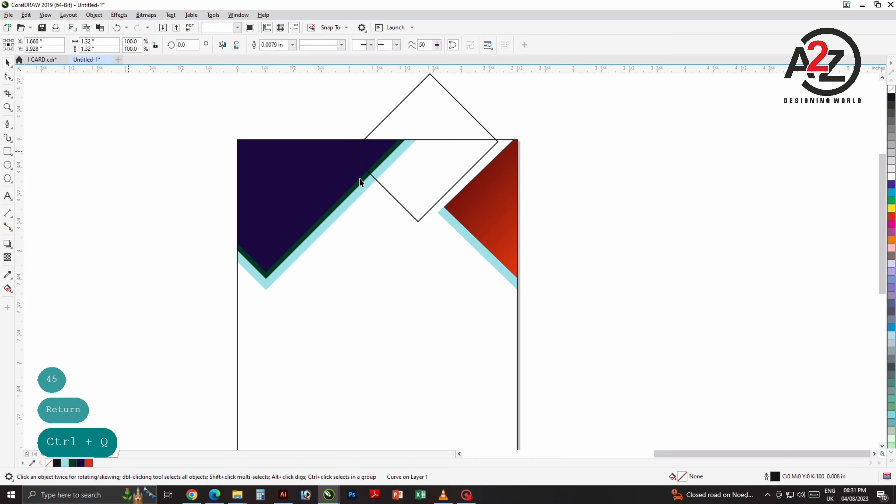
{"action": "left_click", "coordinate": [5, 78]}
{"action": "left_click_drag", "start_coordinate": [426, 134], "coordinate": [417, 171]}
{"action": "left_click_drag", "start_coordinate": [434, 98], "coordinate": [440, 194]}
{"action": "left_click", "coordinate": [7, 62]}
{"action": "left_click", "coordinate": [59, 115]}
{"action": "left_click", "coordinate": [430, 207]}
{"action": "left_click", "coordinate": [582, 157]}
Step: Position the second thin bar parallel to the first, just down-left of it
{"action": "left_click", "coordinate": [476, 205]}
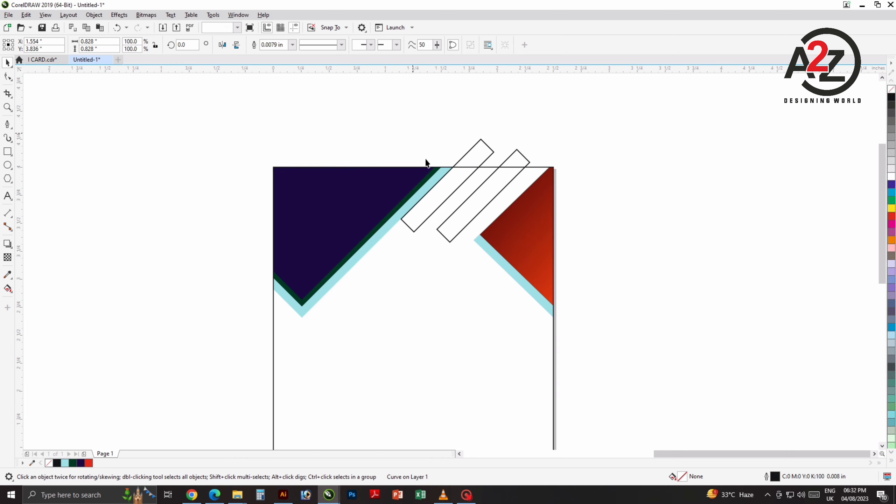
{"action": "left_click", "coordinate": [449, 247]}
{"action": "scroll", "coordinate": [400, 246], "scroll_direction": "up", "scroll_amount": 5}
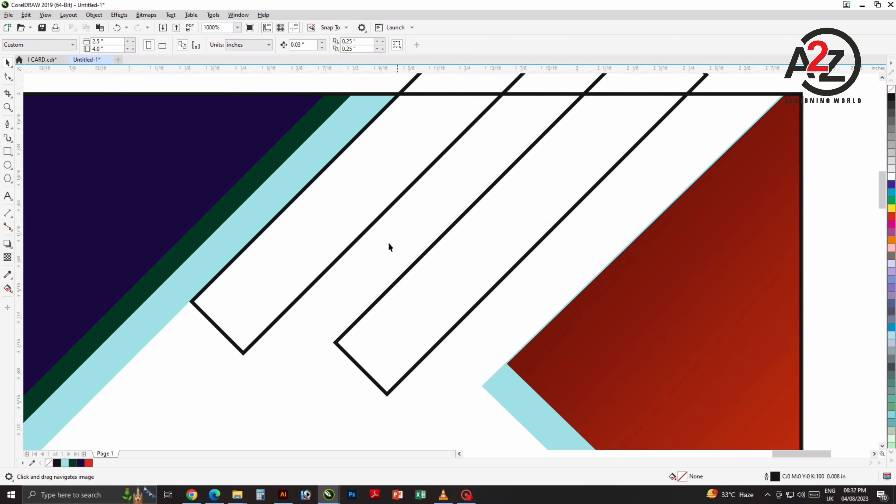
{"action": "left_click", "coordinate": [297, 249]}
{"action": "left_click_drag", "start_coordinate": [443, 294], "coordinate": [579, 149]}
{"action": "left_click", "coordinate": [510, 229]}
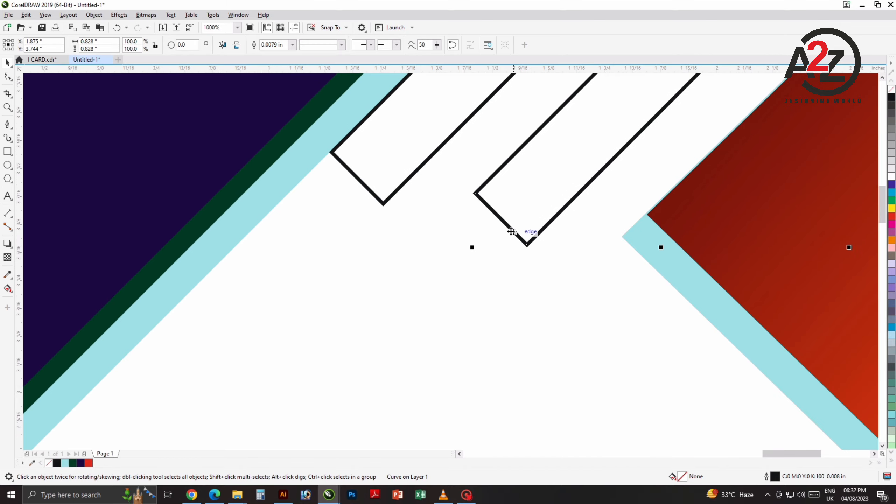
{"action": "left_click_drag", "start_coordinate": [505, 224], "coordinate": [449, 264]}
Step: Stretch the bar's top end up-right past the card's edge
{"action": "scroll", "coordinate": [449, 263], "scroll_direction": "down", "scroll_amount": 5}
{"action": "scroll", "coordinate": [606, 146], "scroll_direction": "right", "scroll_amount": 2}
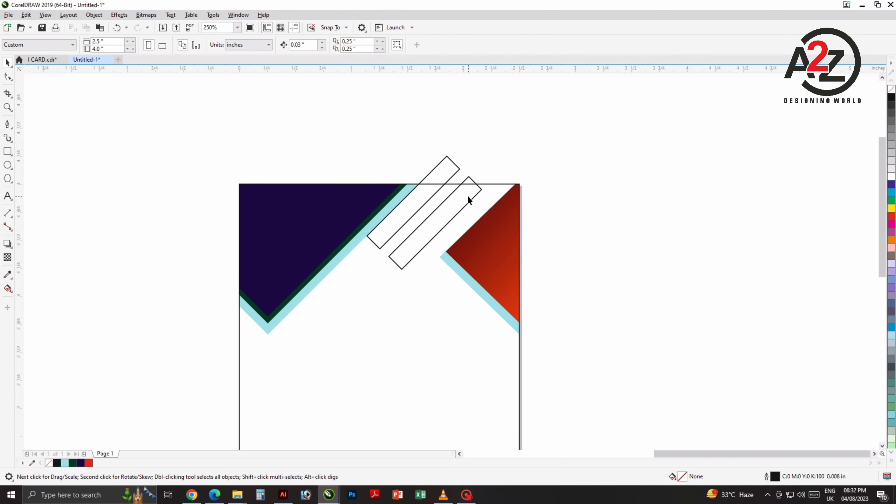
{"action": "left_click", "coordinate": [8, 77]}
{"action": "left_click_drag", "start_coordinate": [492, 194], "coordinate": [496, 173]}
{"action": "left_click", "coordinate": [8, 64]}
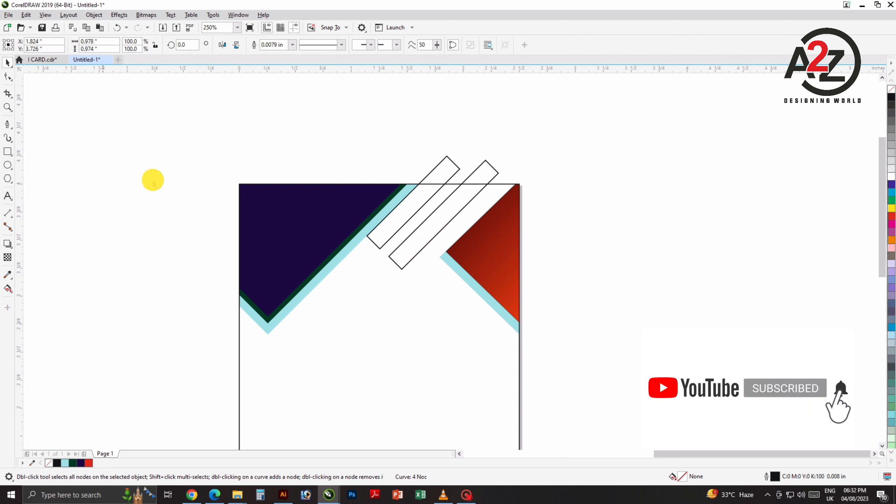
{"action": "left_click", "coordinate": [153, 180]}
{"action": "left_click_drag", "start_coordinate": [569, 216], "coordinate": [585, 195]}
{"action": "left_click_drag", "start_coordinate": [485, 282], "coordinate": [517, 262]}
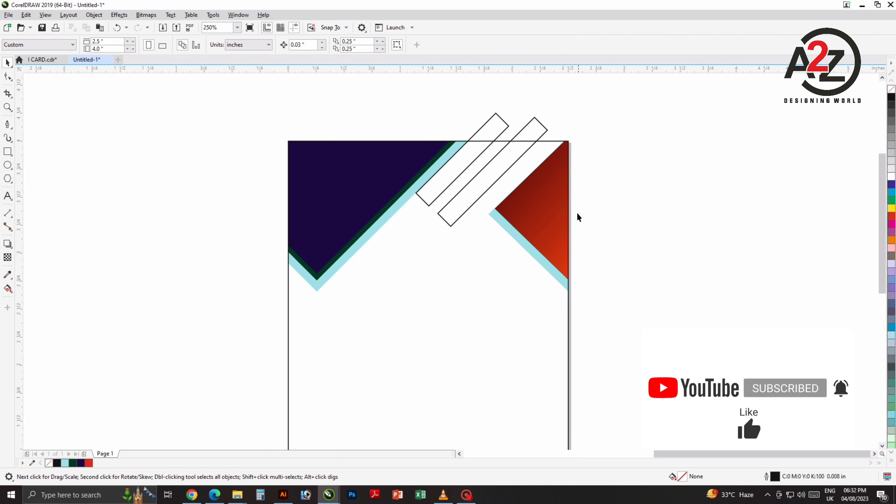
Step: Fill the right bar dark purple and the left bar red, both without outlines
{"action": "left_click", "coordinate": [542, 126]}
{"action": "left_click", "coordinate": [81, 463]}
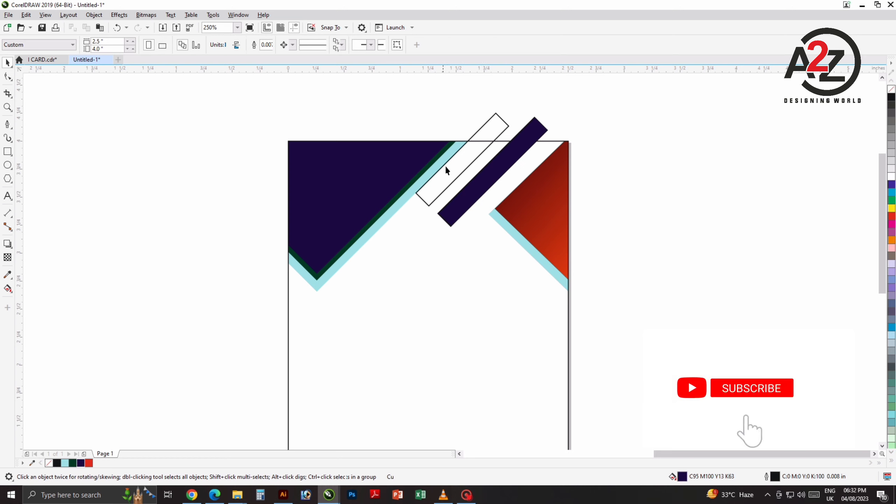
{"action": "left_click", "coordinate": [481, 128]}
{"action": "left_click", "coordinate": [89, 464]}
{"action": "left_click", "coordinate": [174, 318]}
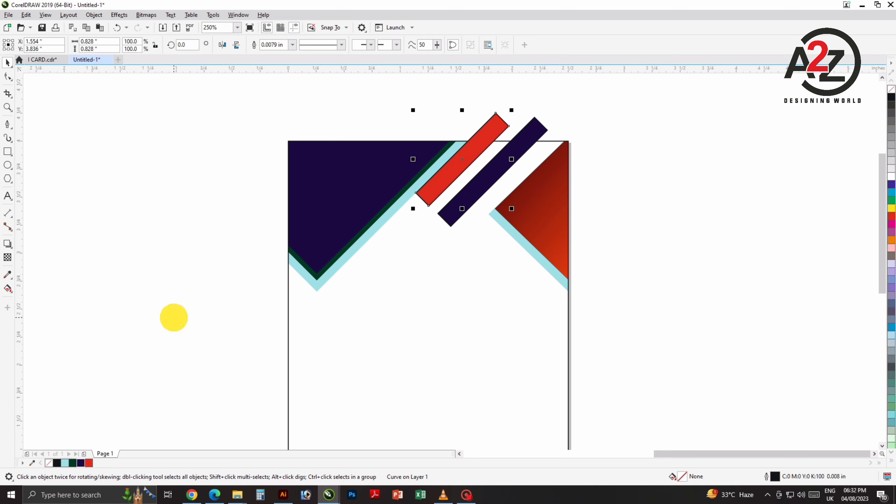
{"action": "left_click_drag", "start_coordinate": [426, 337], "coordinate": [377, 329]}
{"action": "left_click_drag", "start_coordinate": [545, 94], "coordinate": [281, 268]}
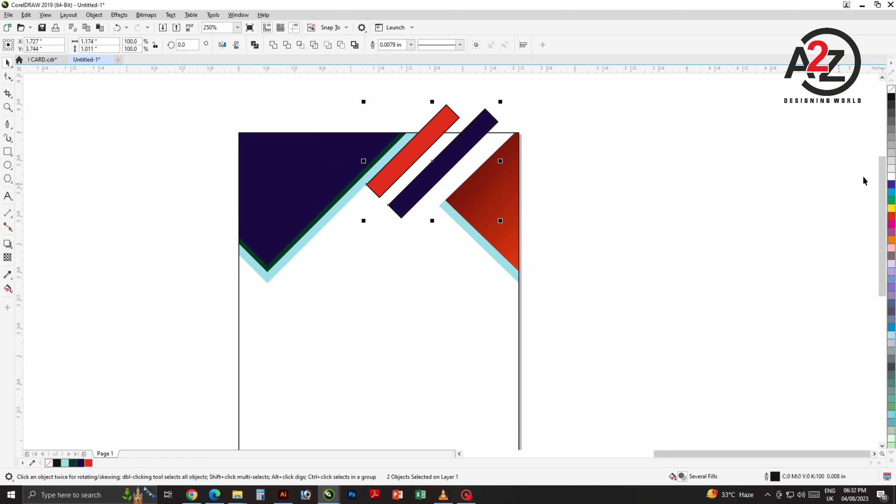
{"action": "right_click", "coordinate": [890, 88]}
Step: PowerClip both bars inside the card and draw a small square at its left edge
{"action": "left_click", "coordinate": [521, 157]}
{"action": "left_click", "coordinate": [490, 121]}
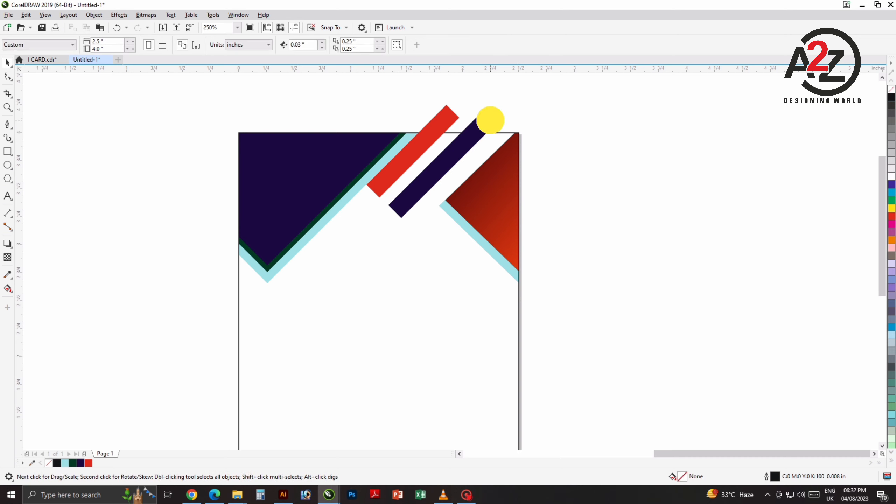
{"action": "left_click", "coordinate": [443, 122], "text": "shift"}
{"action": "right_click", "coordinate": [443, 122]}
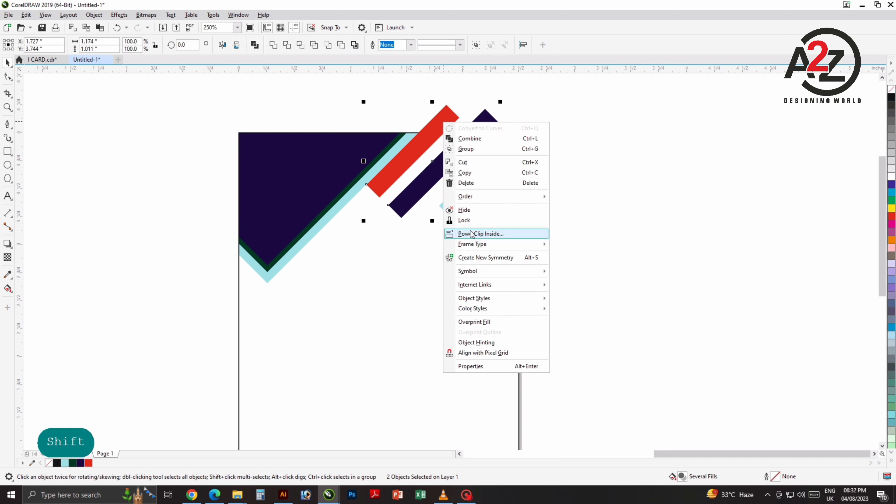
{"action": "left_click", "coordinate": [472, 233]}
{"action": "left_click", "coordinate": [518, 239]}
{"action": "left_click", "coordinate": [634, 229]}
{"action": "left_click", "coordinate": [537, 276]}
{"action": "left_click_drag", "start_coordinate": [463, 276], "coordinate": [435, 286]}
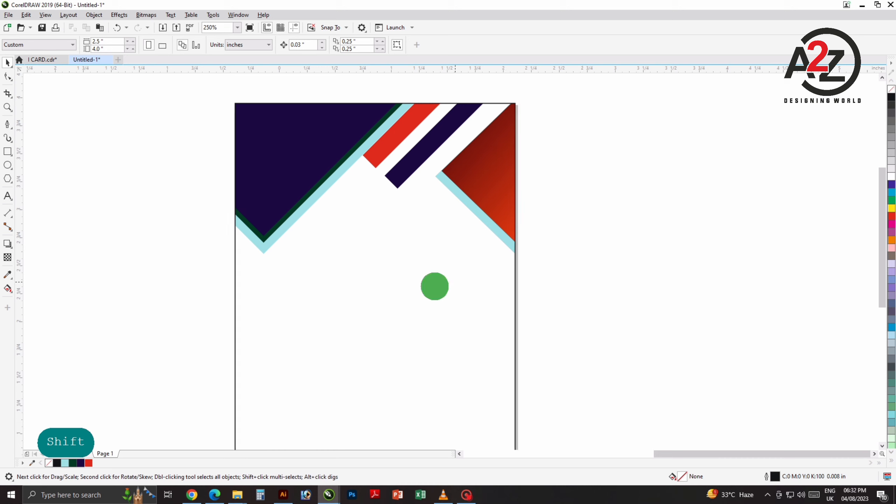
{"action": "left_click", "coordinate": [6, 152]}
{"action": "mouse_move", "coordinate": [156, 157]}
{"action": "left_mouse_down"}
{"action": "mouse_move", "coordinate": [202, 226]}
{"action": "mouse_move", "coordinate": [242, 242]}
{"action": "left_mouse_up"}
Step: Rotate the square 45° into a diamond, move it to the card's top centre and enlarge it
{"action": "key", "text": "space"}
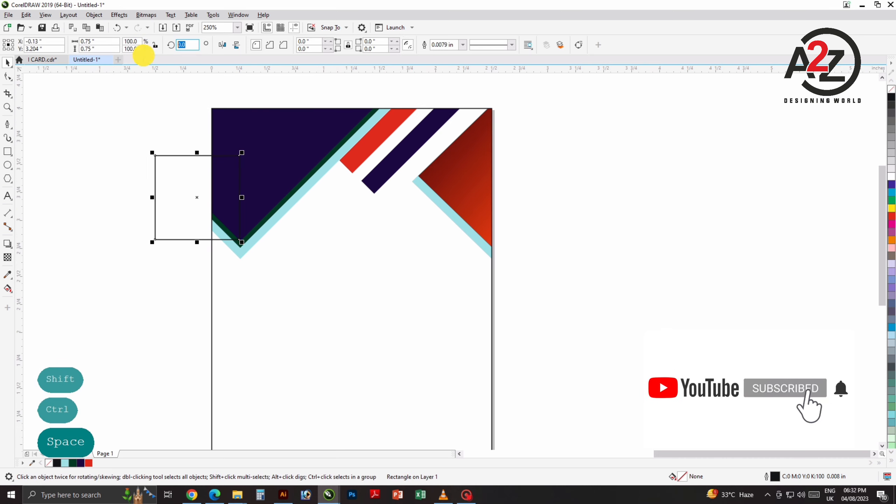
{"action": "key", "text": "4"}
{"action": "key", "text": "Return"}
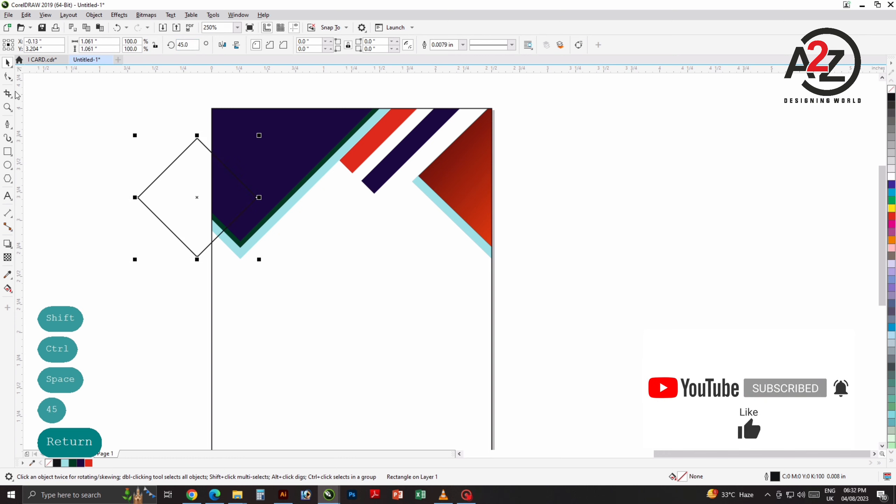
{"action": "left_click", "coordinate": [154, 198]}
{"action": "left_click_drag", "start_coordinate": [188, 147], "coordinate": [346, 208]}
{"action": "left_click_drag", "start_coordinate": [425, 287], "coordinate": [434, 297]}
{"action": "left_click", "coordinate": [603, 256]}
{"action": "left_click_drag", "start_coordinate": [377, 229], "coordinate": [377, 237]}
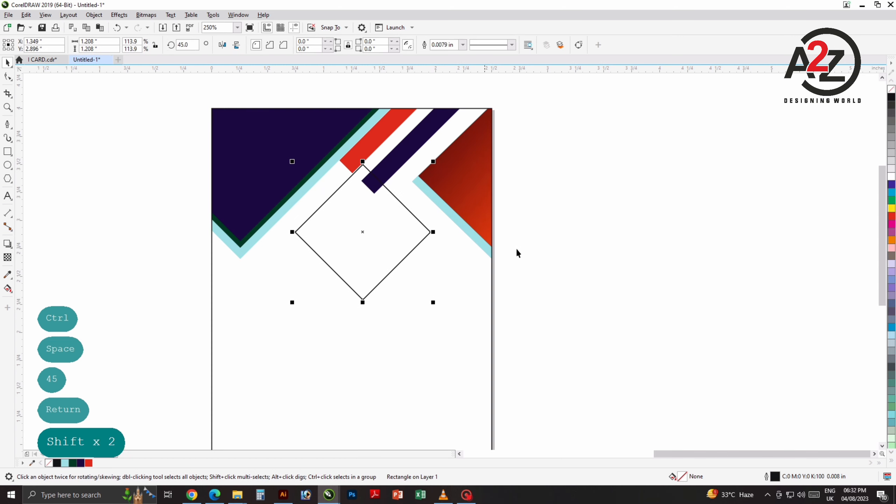
{"action": "left_click", "coordinate": [515, 247]}
{"action": "left_click", "coordinate": [350, 246]}
{"action": "left_click_drag", "start_coordinate": [433, 302], "coordinate": [441, 311]}
Step: Drop a slightly smaller concentric copy inside the outer diamond
{"action": "left_click", "coordinate": [368, 250]}
{"action": "left_click_drag", "start_coordinate": [451, 272], "coordinate": [440, 280]}
{"action": "left_click", "coordinate": [616, 245]}
{"action": "left_click", "coordinate": [358, 251]}
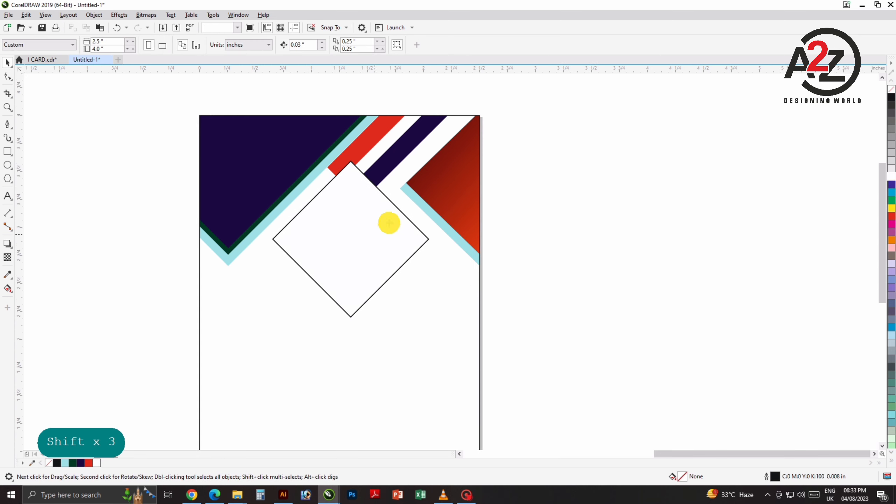
{"action": "left_click_drag", "start_coordinate": [431, 159], "coordinate": [422, 166]}
{"action": "right_click", "coordinate": [422, 166]}
{"action": "left_click", "coordinate": [601, 248]}
{"action": "left_click", "coordinate": [426, 237]}
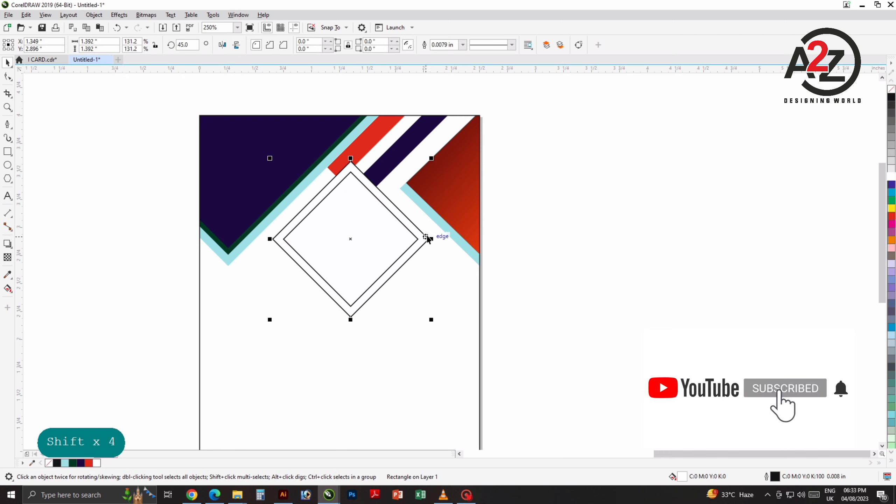
{"action": "left_click", "coordinate": [6, 247]}
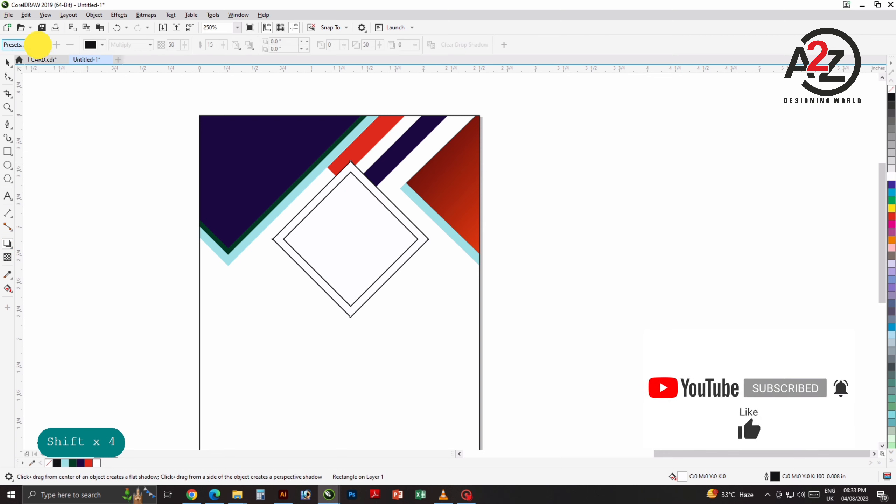
Step: Apply a glow-style drop shadow preset to the diamond frame
{"action": "left_click", "coordinate": [38, 45]}
{"action": "left_click_drag", "start_coordinate": [72, 82], "coordinate": [71, 100]}
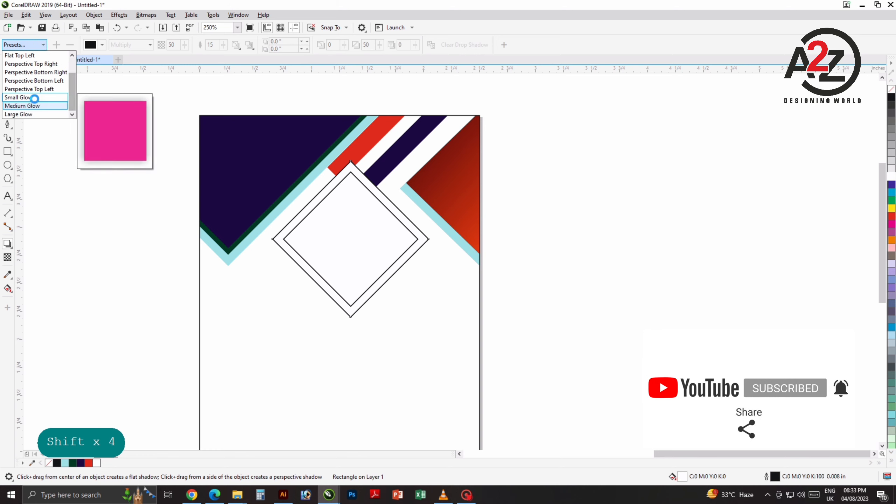
{"action": "left_click", "coordinate": [34, 98]}
{"action": "left_click", "coordinate": [103, 45]}
{"action": "left_click", "coordinate": [124, 110]}
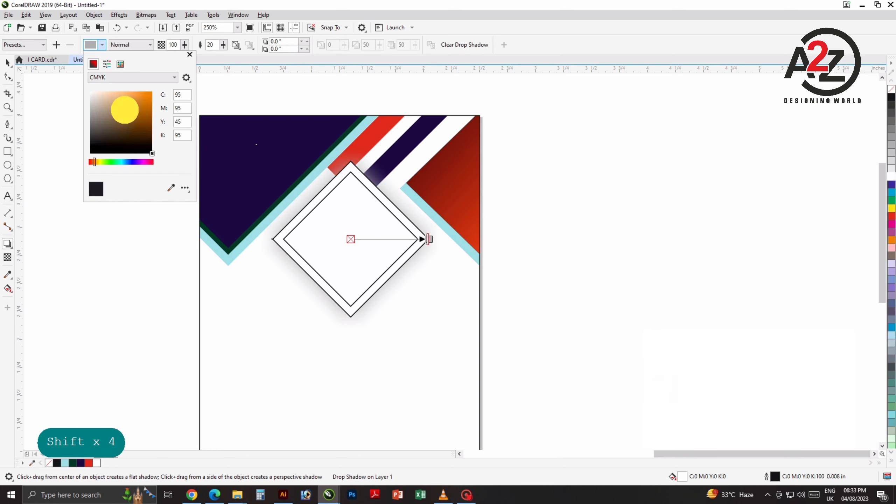
{"action": "left_click", "coordinate": [158, 217]}
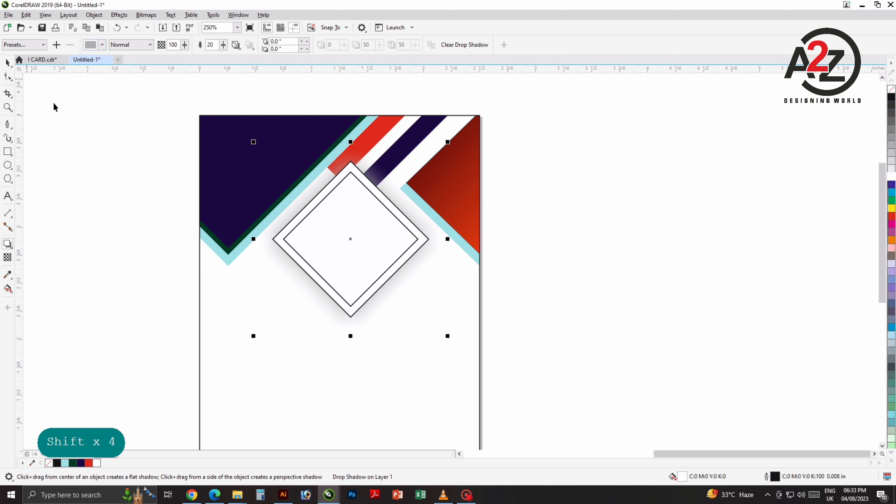
Step: Darken the diamond's shadow to near black and set its feathering to 10
{"action": "key", "text": "space"}
{"action": "left_click", "coordinate": [349, 226]}
{"action": "left_click", "coordinate": [296, 271]}
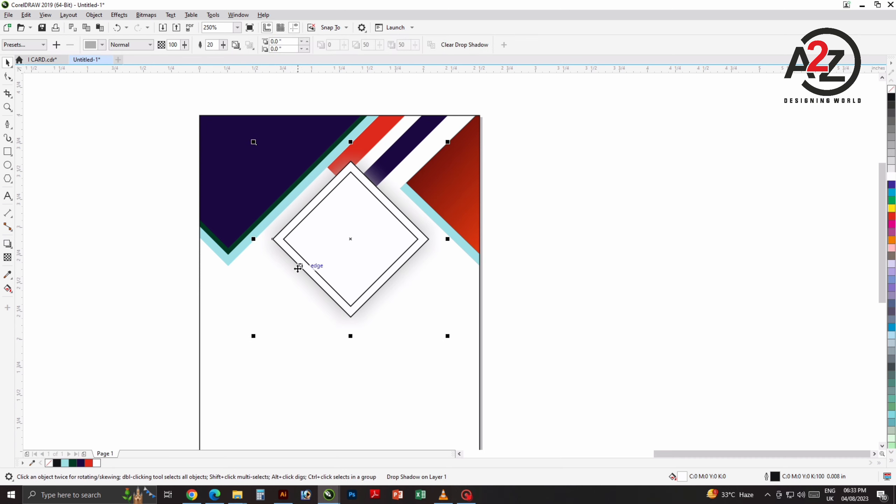
{"action": "left_click", "coordinate": [102, 45]}
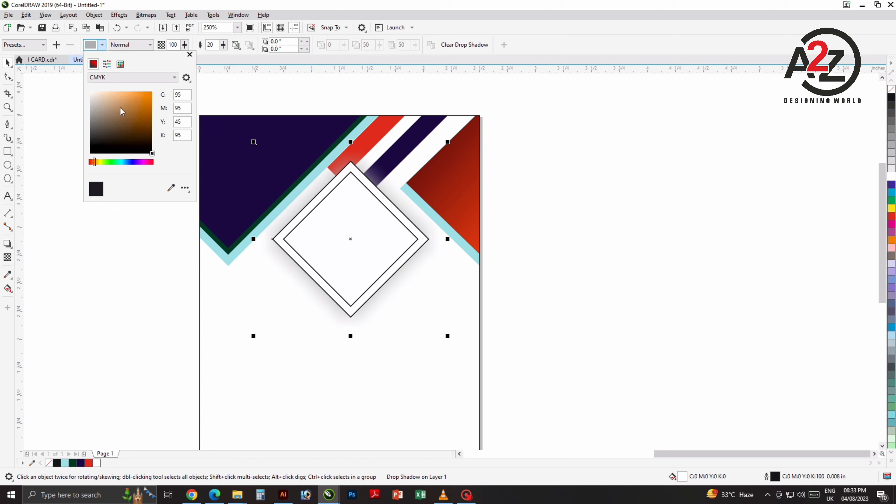
{"action": "left_click_drag", "start_coordinate": [106, 135], "coordinate": [97, 164]}
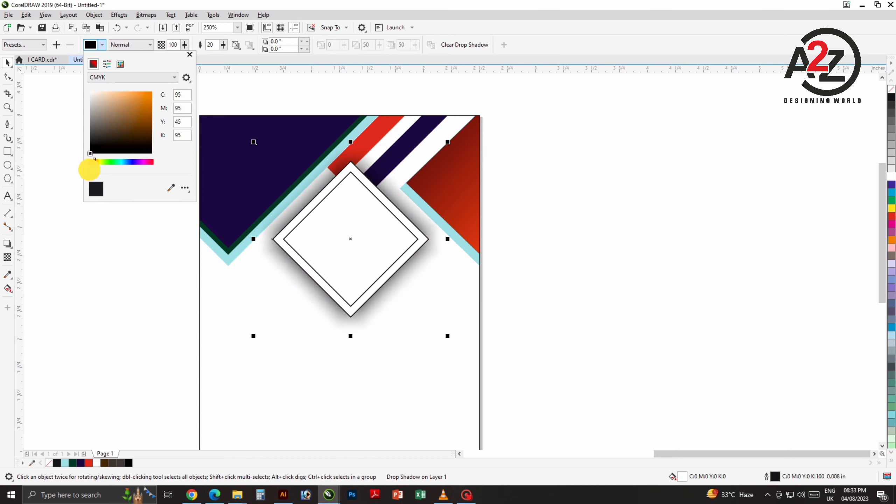
{"action": "left_click", "coordinate": [129, 211]}
{"action": "double_click", "coordinate": [211, 45]}
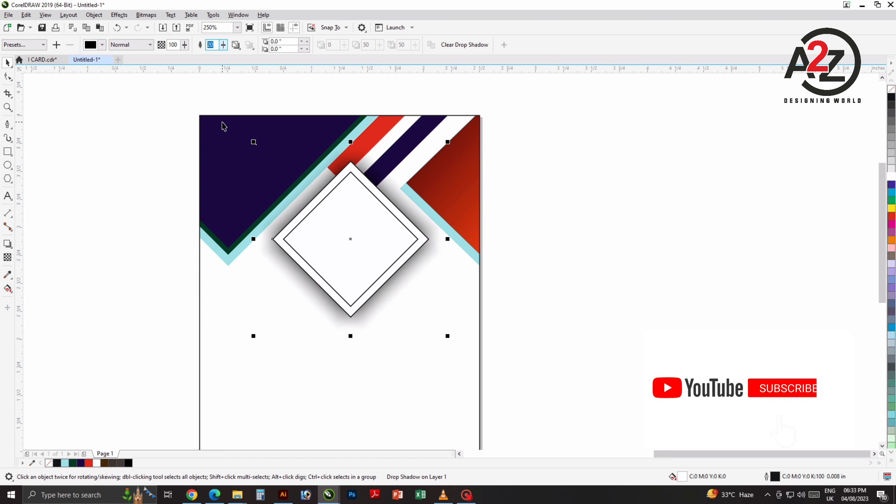
{"action": "type", "text": "10"}
{"action": "key", "text": "Return"}
{"action": "left_click", "coordinate": [8, 64]}
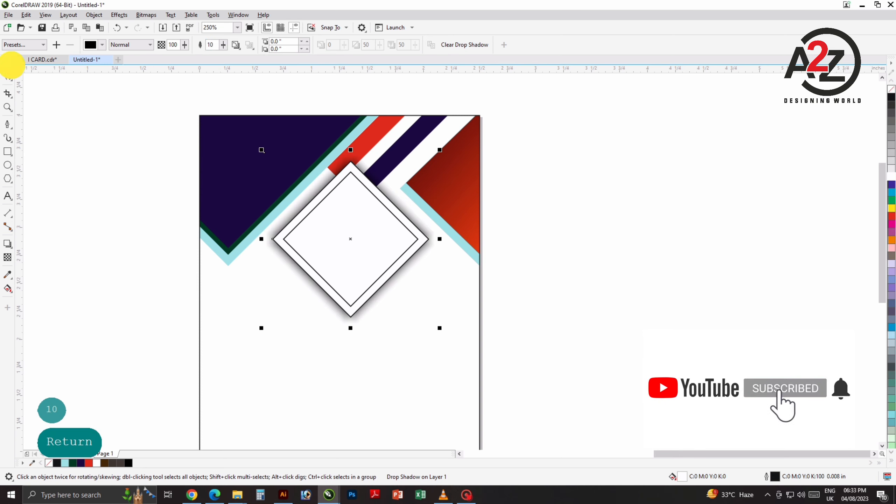
Step: Move the barcode onto the card and centre it horizontally on the card
{"action": "left_click", "coordinate": [192, 198]}
{"action": "left_click_drag", "start_coordinate": [353, 291], "coordinate": [364, 276]}
{"action": "scroll", "coordinate": [362, 255], "scroll_direction": "down", "scroll_amount": 1}
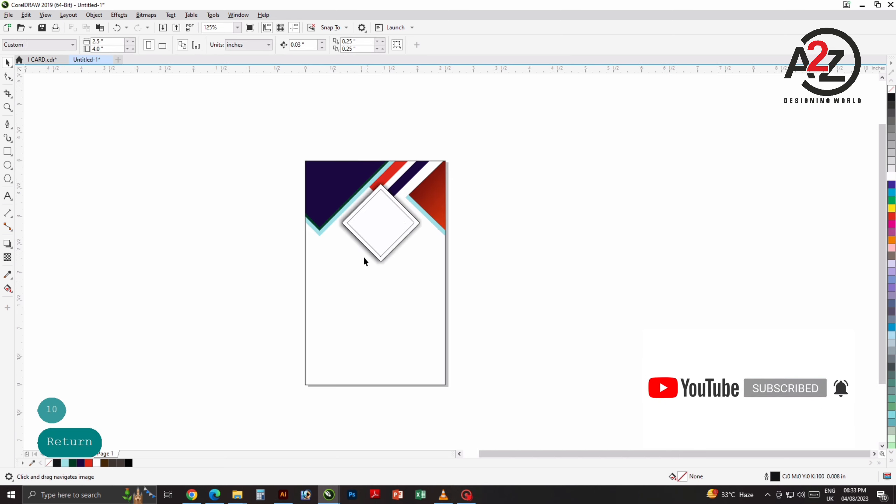
{"action": "left_click_drag", "start_coordinate": [268, 252], "coordinate": [360, 236]}
{"action": "scroll", "coordinate": [449, 252], "scroll_direction": "down", "scroll_amount": 1}
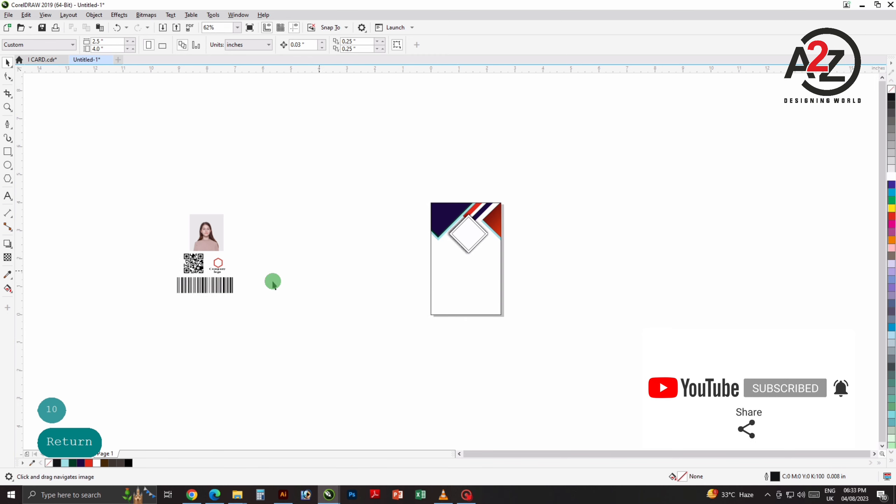
{"action": "left_click_drag", "start_coordinate": [204, 283], "coordinate": [374, 312]}
{"action": "scroll", "coordinate": [488, 309], "scroll_direction": "up", "scroll_amount": 1}
{"action": "scroll", "coordinate": [392, 316], "scroll_direction": "up", "scroll_amount": 1}
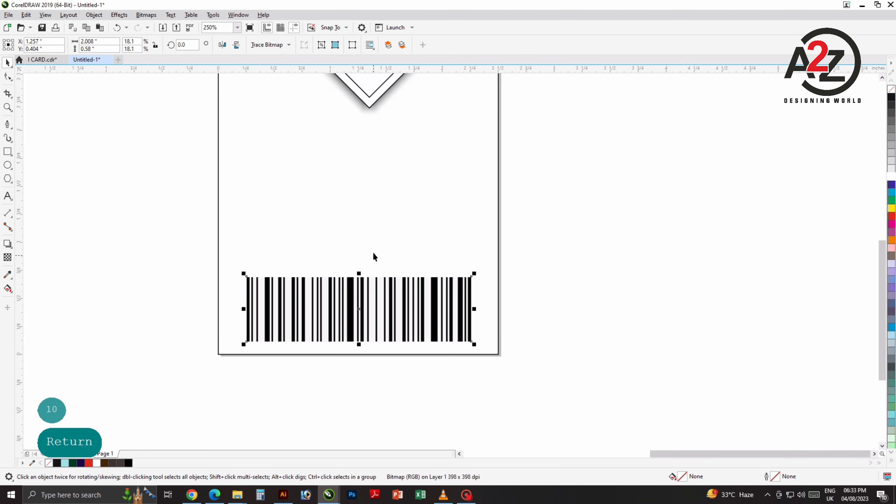
{"action": "left_click", "coordinate": [374, 250], "text": "shift"}
{"action": "key", "text": "c"}
{"action": "left_click", "coordinate": [668, 263]}
Step: Move the QR code below the logo
{"action": "scroll", "coordinate": [525, 246], "scroll_direction": "down", "scroll_amount": 1}
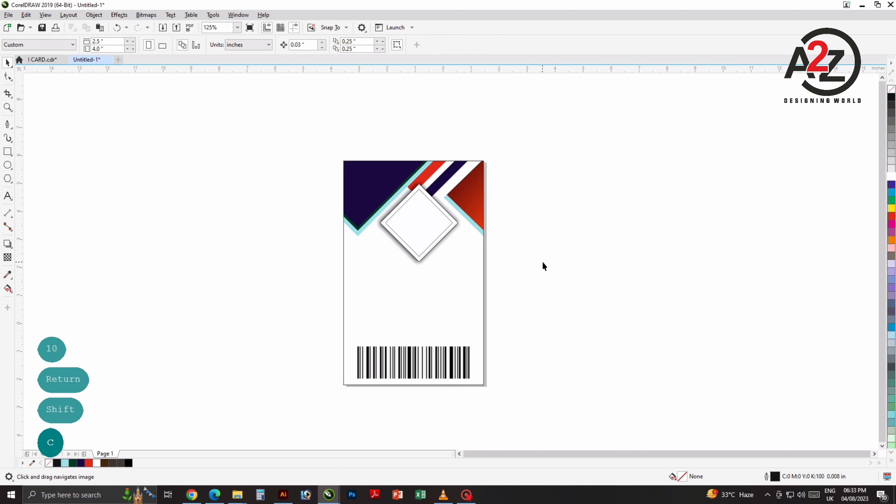
{"action": "scroll", "coordinate": [542, 264], "scroll_direction": "down", "scroll_amount": 1}
{"action": "left_click", "coordinate": [205, 272]}
{"action": "left_click_drag", "start_coordinate": [208, 274], "coordinate": [250, 294]}
Step: Bring the portrait photo onto the card and PowerClip it inside the diamond frame
{"action": "left_click_drag", "start_coordinate": [223, 245], "coordinate": [366, 222]}
{"action": "scroll", "coordinate": [355, 276], "scroll_direction": "up", "scroll_amount": 1}
{"action": "scroll", "coordinate": [365, 223], "scroll_direction": "up", "scroll_amount": 1}
{"action": "left_click_drag", "start_coordinate": [258, 242], "coordinate": [277, 220]}
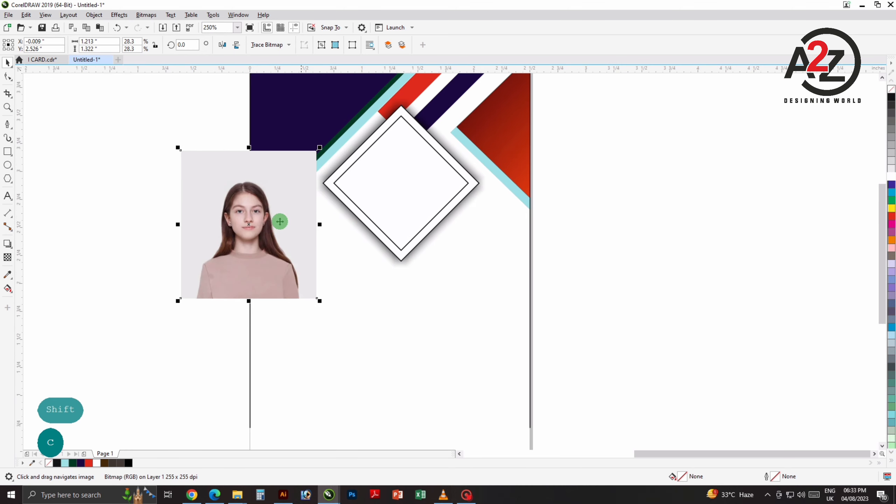
{"action": "left_click", "coordinate": [262, 216]}
{"action": "right_click", "coordinate": [263, 217]}
{"action": "left_click", "coordinate": [298, 342]}
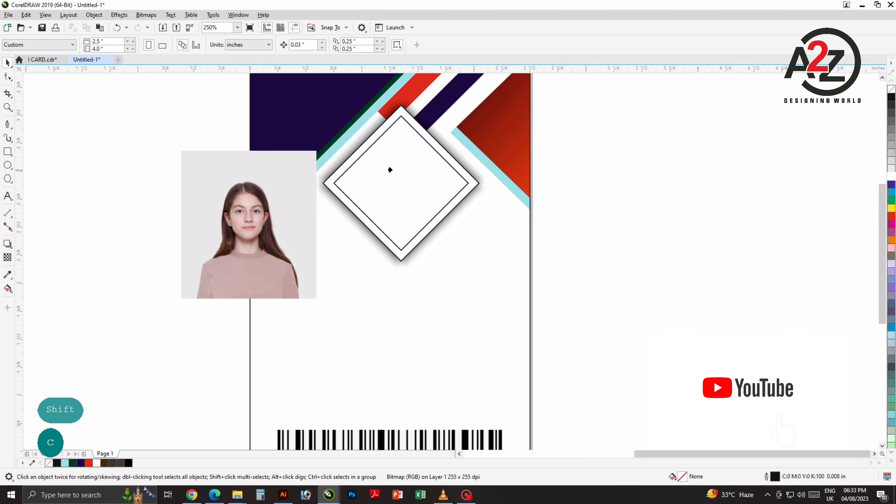
{"action": "left_click", "coordinate": [390, 171]}
{"action": "left_click", "coordinate": [557, 215]}
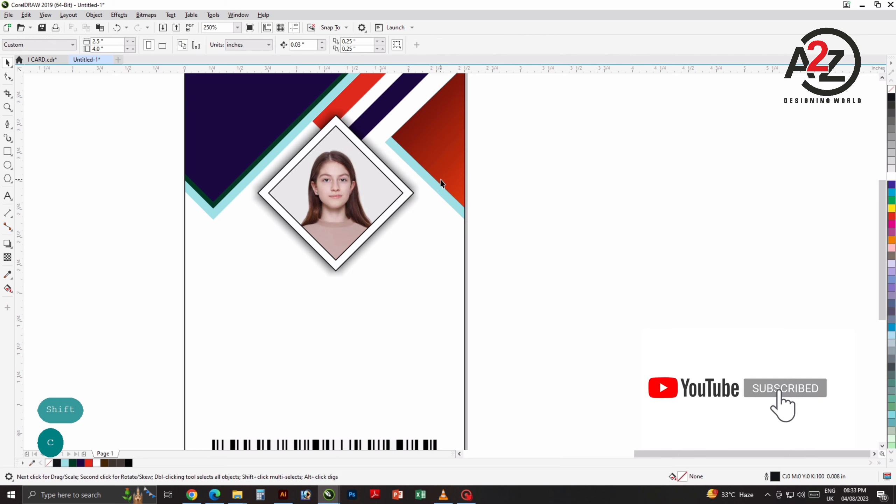
{"action": "scroll", "coordinate": [402, 235], "scroll_direction": "down", "scroll_amount": 3}
{"action": "scroll", "coordinate": [516, 205], "scroll_direction": "down", "scroll_amount": 1}
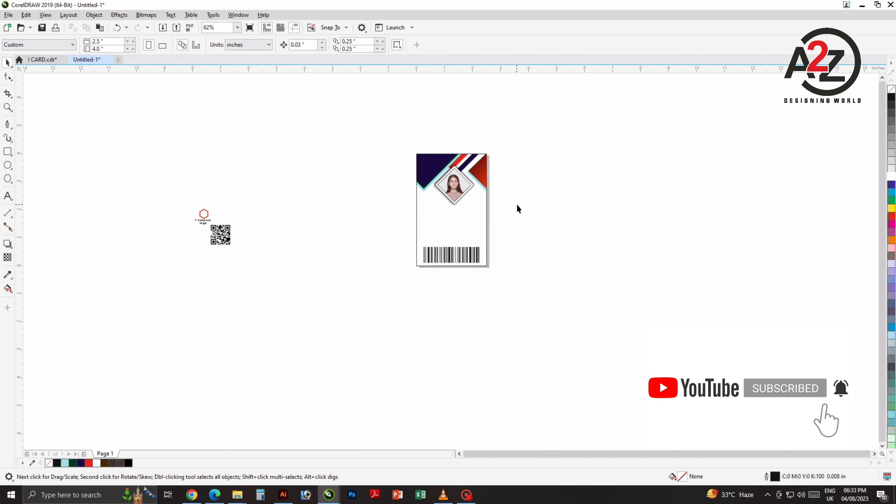
{"action": "left_click_drag", "start_coordinate": [478, 222], "coordinate": [391, 223]}
{"action": "scroll", "coordinate": [388, 252], "scroll_direction": "up", "scroll_amount": 1}
{"action": "left_click", "coordinate": [484, 244]}
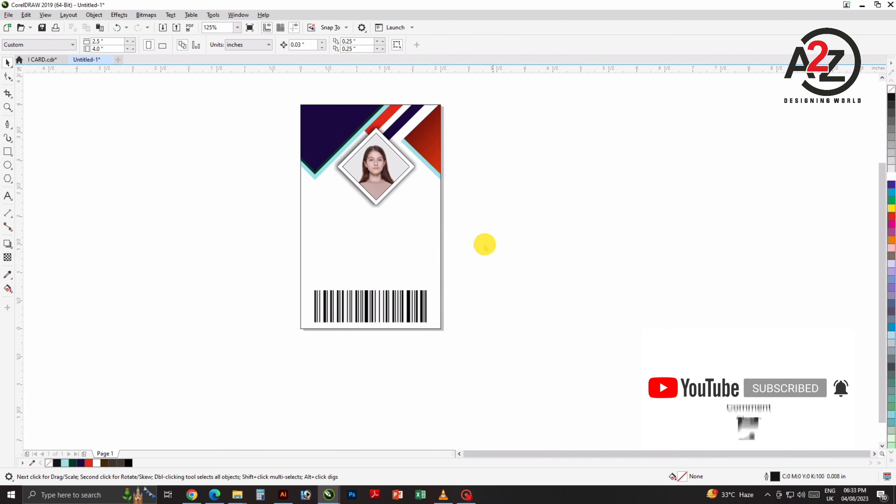
Step: Type the lines ID No, DOB, Email and Phone left of the card, then move the block closer
{"action": "left_click", "coordinate": [7, 197]}
{"action": "left_click", "coordinate": [250, 224]}
{"action": "left_click", "coordinate": [156, 214]}
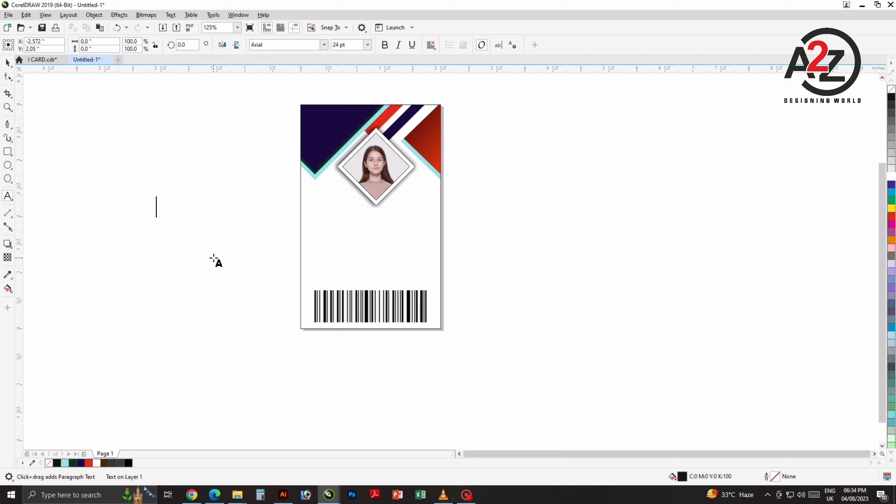
{"action": "type", "text": "ID "}
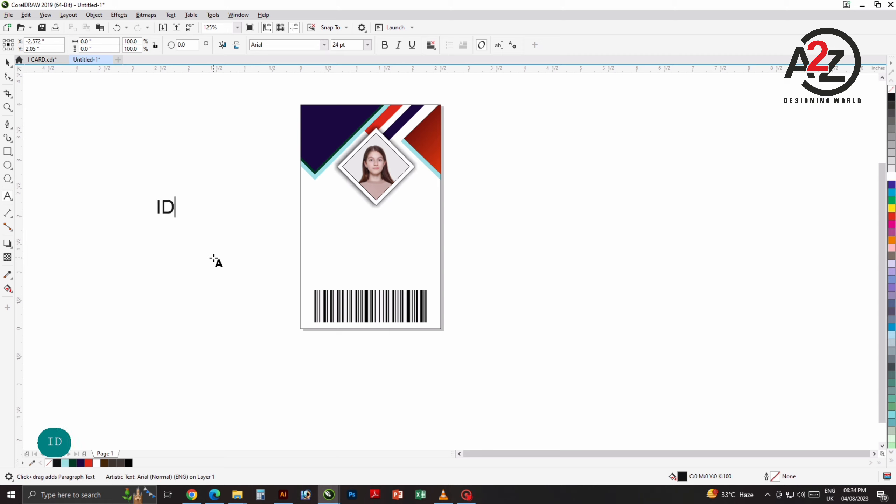
{"action": "type", "text": "N"}
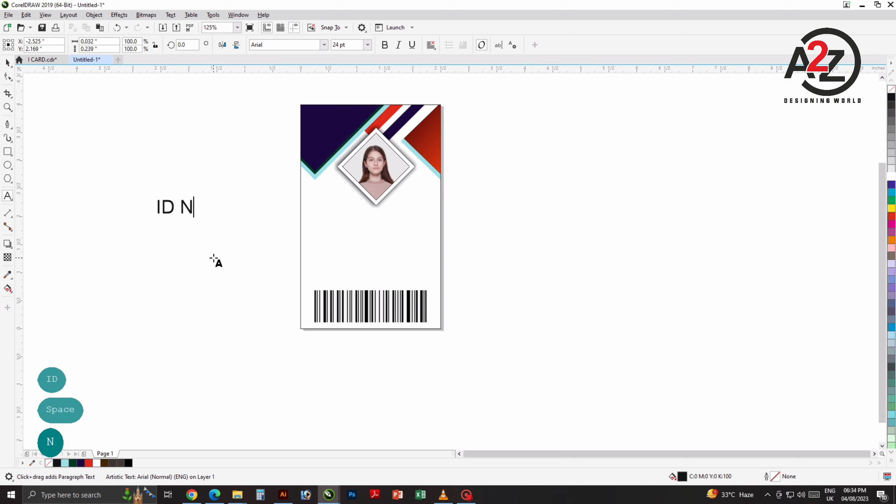
{"action": "type", "text": "o"}
{"action": "key", "text": "Return"}
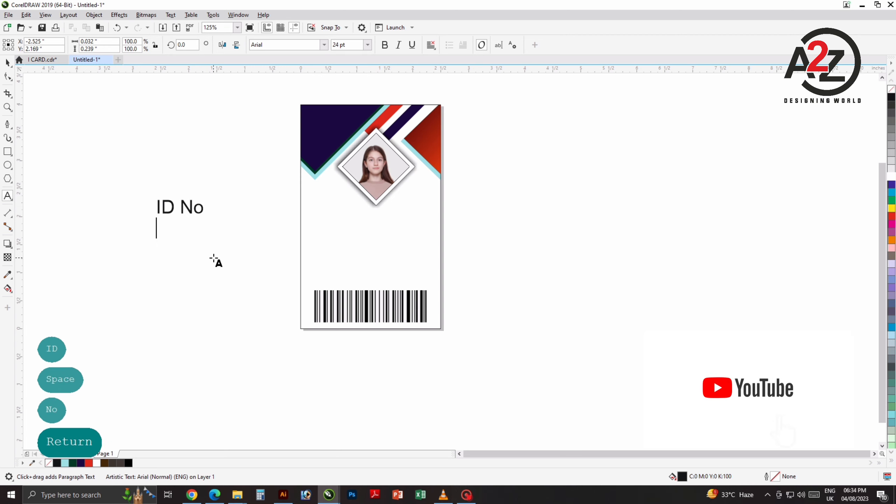
{"action": "type", "text": "DOB"}
{"action": "key", "text": "Return"}
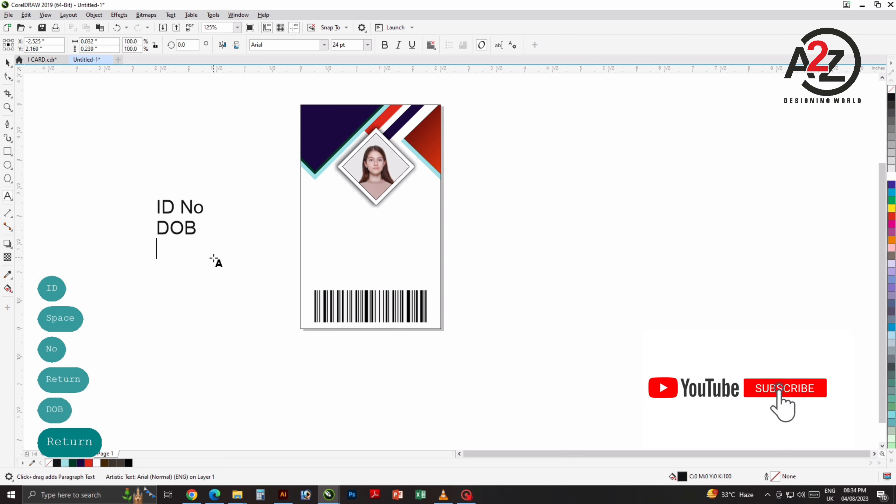
{"action": "type", "text": "Ema"}
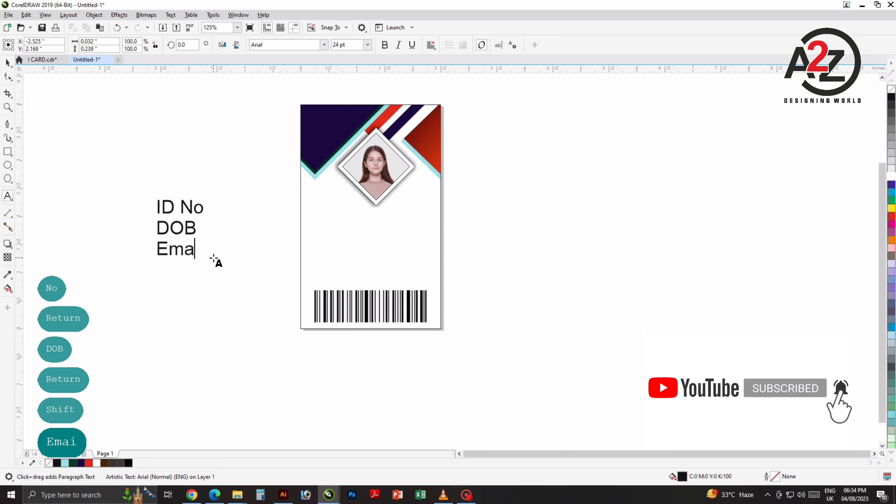
{"action": "type", "text": "il"}
{"action": "key", "text": "Return"}
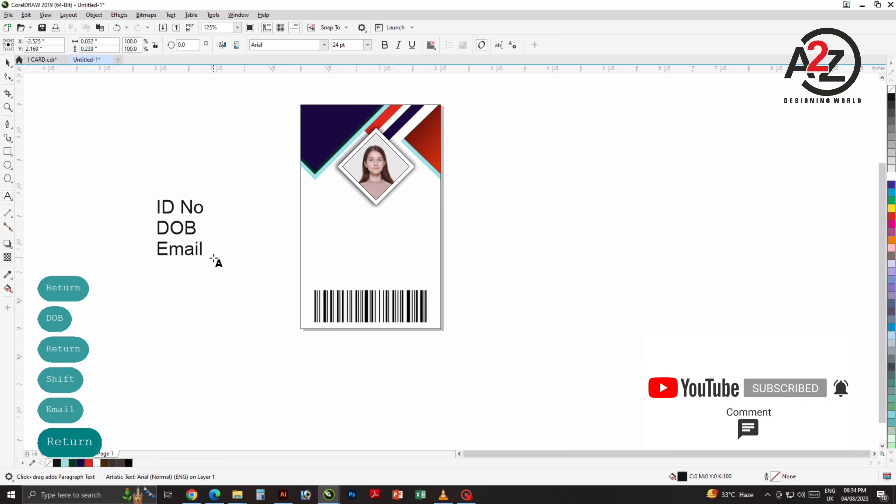
{"action": "type", "text": "Phone"}
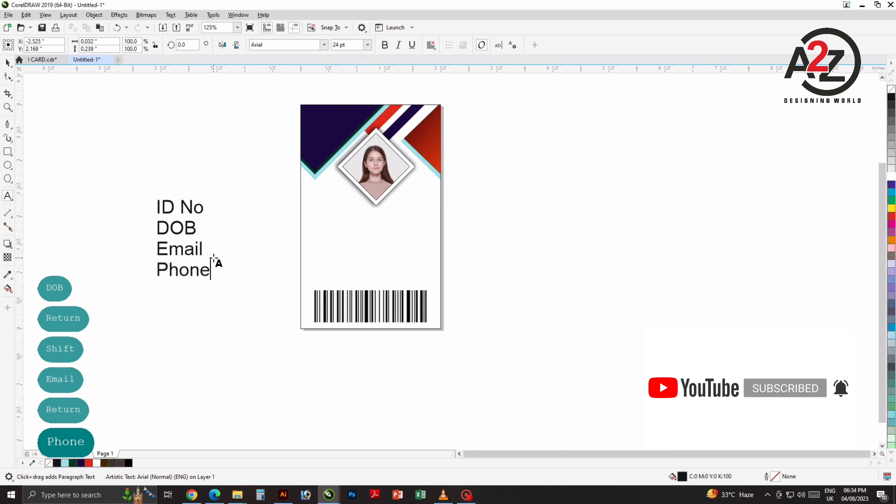
{"action": "left_click", "coordinate": [8, 63]}
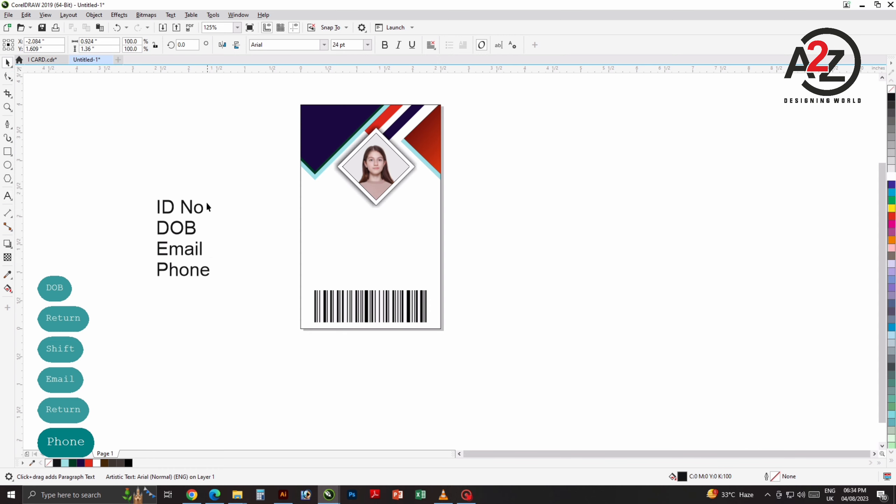
{"action": "left_click_drag", "start_coordinate": [204, 207], "coordinate": [262, 209]}
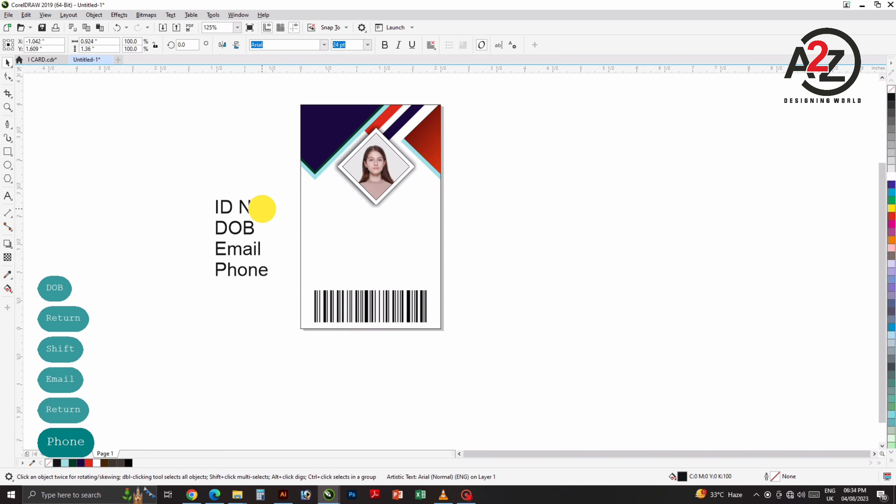
Step: Copy the label text and replace the copy with four lines of colons
{"action": "right_click", "coordinate": [262, 209]}
{"action": "double_click", "coordinate": [262, 209]}
{"action": "key", "text": "ctrl+a"}
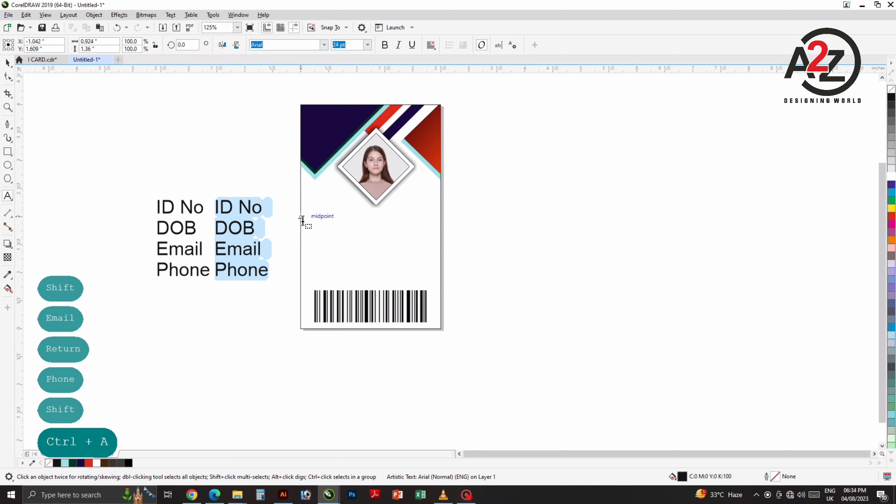
{"action": "type", "text": "@"}
{"action": "key", "text": "BackSpace"}
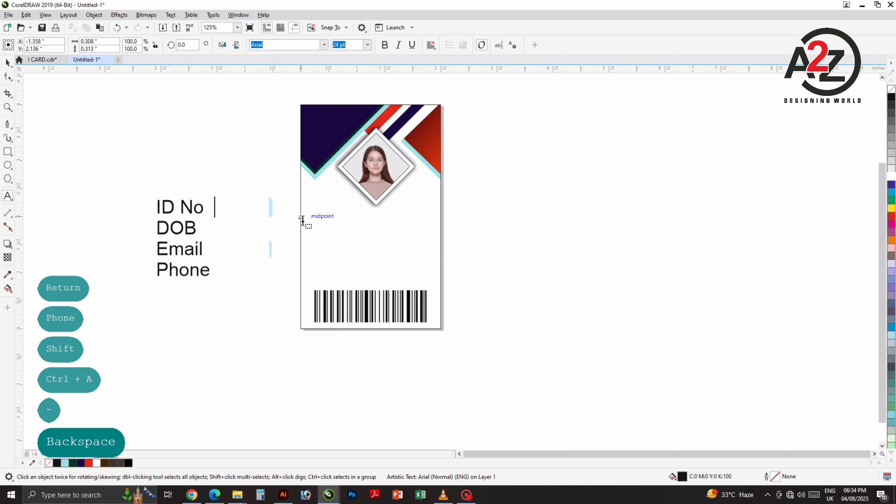
{"action": "type", "text": ":"}
{"action": "key", "text": "Return"}
{"action": "type", "text": ":"}
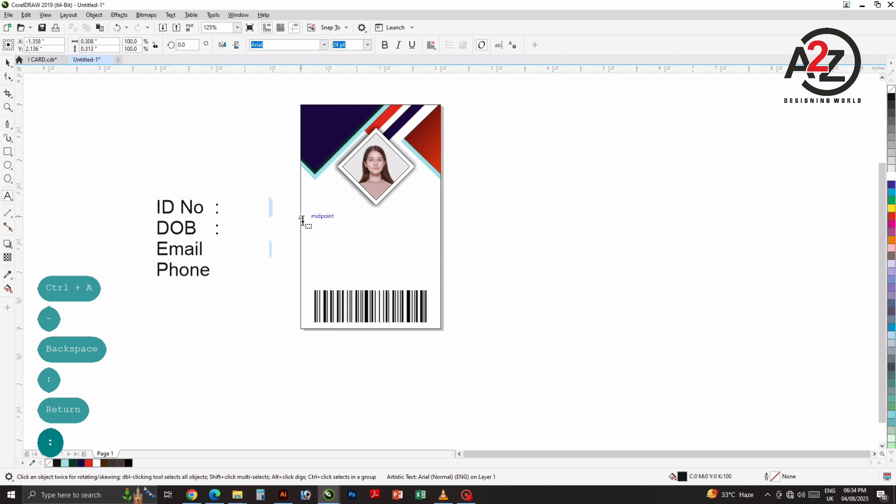
{"action": "key", "text": "Return"}
{"action": "type", "text": ":"}
{"action": "key", "text": "Return"}
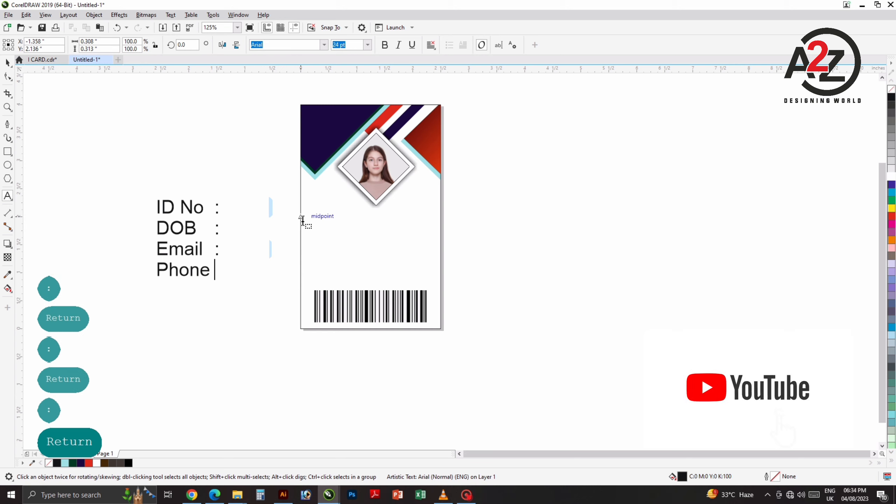
{"action": "type", "text": ":"}
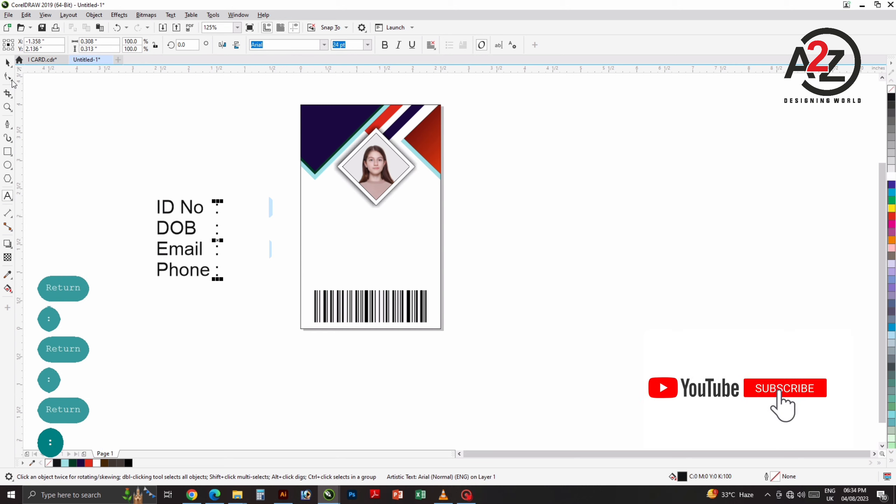
{"action": "left_click", "coordinate": [223, 214]}
Step: Align the colon column beside the labels and place a second copy further right, text selected
{"action": "scroll", "coordinate": [212, 216], "scroll_direction": "up", "scroll_amount": 2}
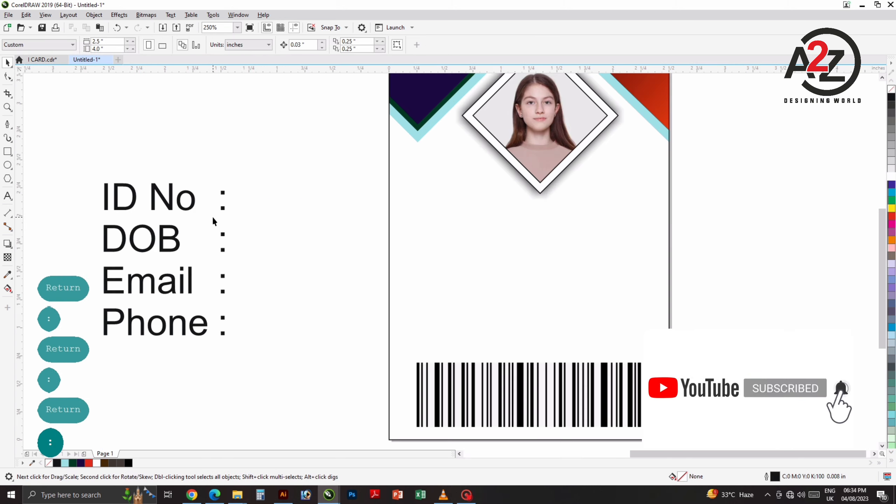
{"action": "left_click_drag", "start_coordinate": [213, 218], "coordinate": [312, 188]}
{"action": "left_click", "coordinate": [247, 186]}
{"action": "left_click", "coordinate": [288, 193]}
{"action": "right_click", "coordinate": [312, 188]}
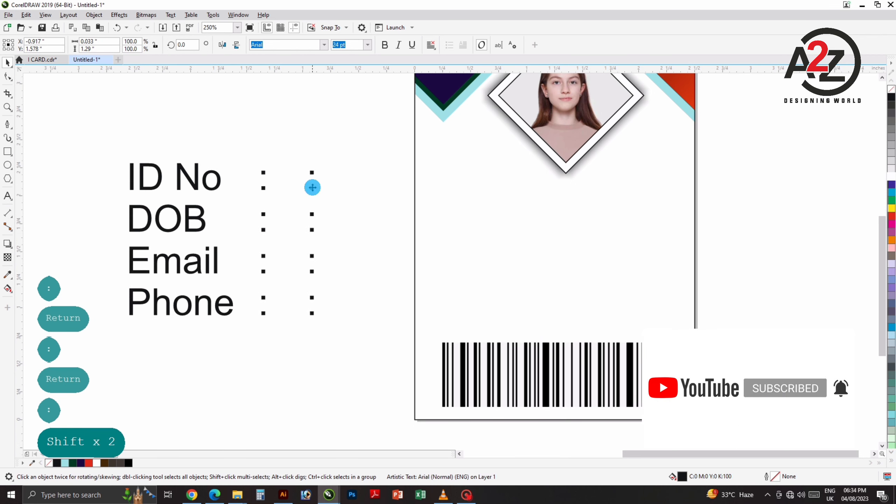
{"action": "double_click", "coordinate": [312, 188]}
{"action": "key", "text": "ctrl+a"}
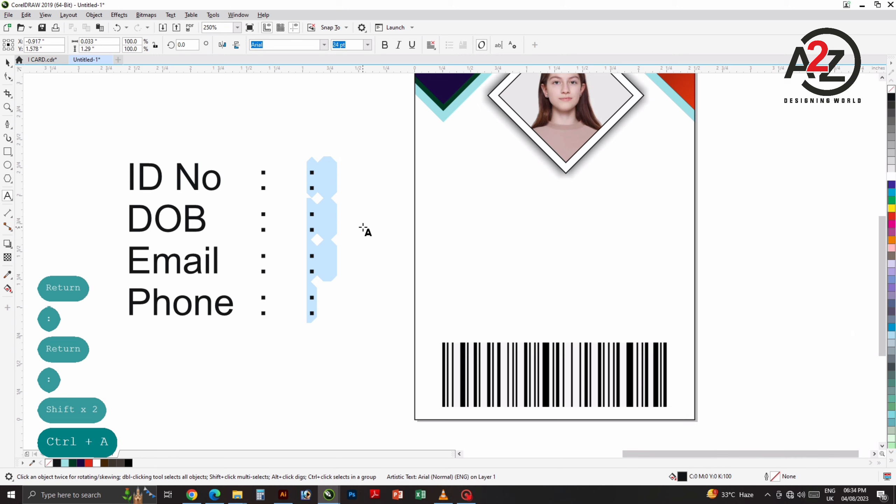
Step: Enter a sample ID number and DD/MM/YEAR as the first two values
{"action": "type", "text": "123.456.789"}
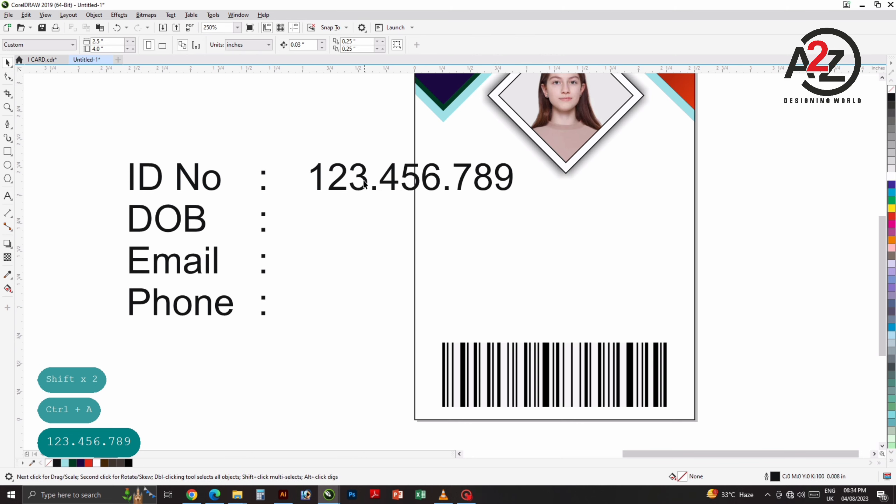
{"action": "left_click_drag", "start_coordinate": [364, 191], "coordinate": [360, 216]}
{"action": "key", "text": "ctrl+z"}
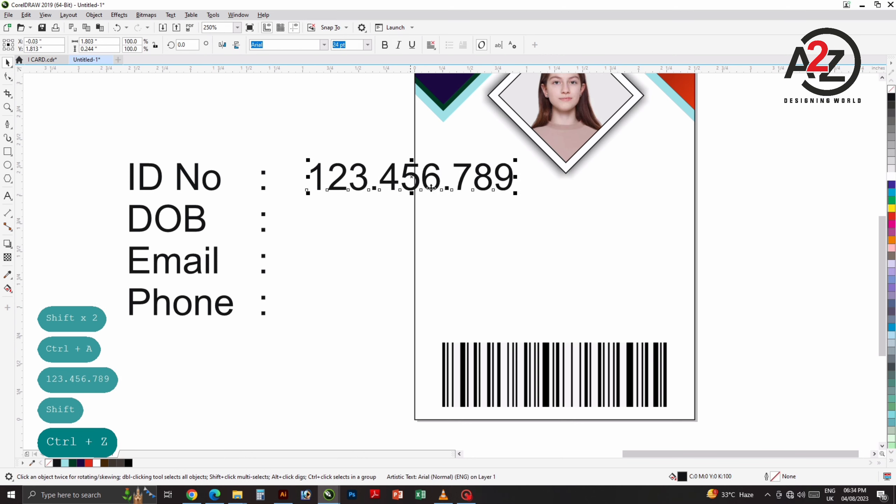
{"action": "double_click", "coordinate": [464, 174]}
{"action": "key", "text": "Right"}
{"action": "key", "text": "Right"}
{"action": "key", "text": "Right"}
{"action": "key", "text": "Return"}
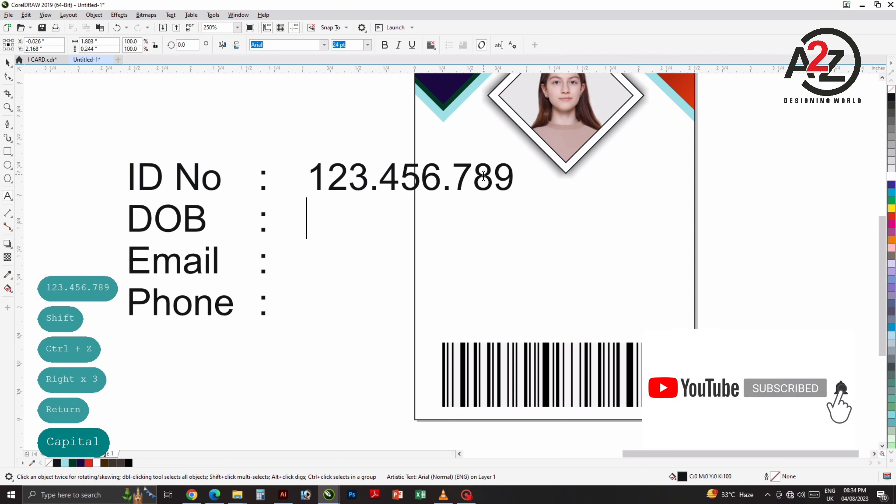
{"action": "type", "text": "DD/MM"}
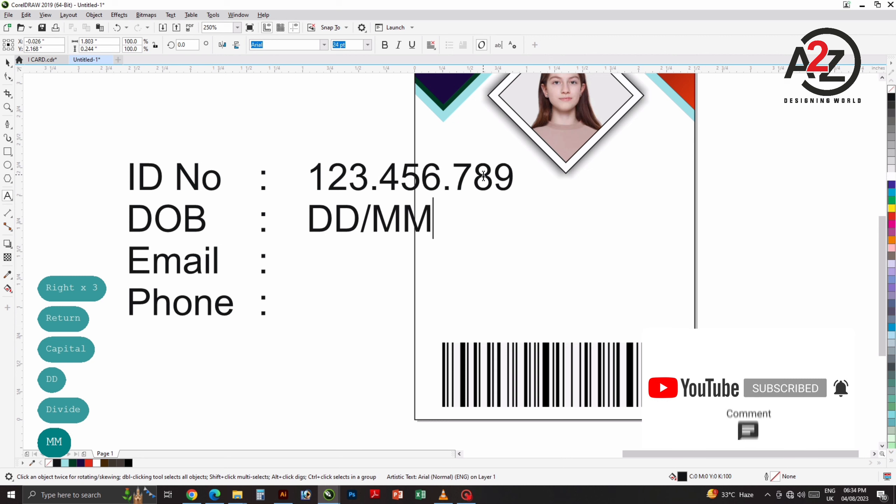
{"action": "type", "text": "/YEAR"}
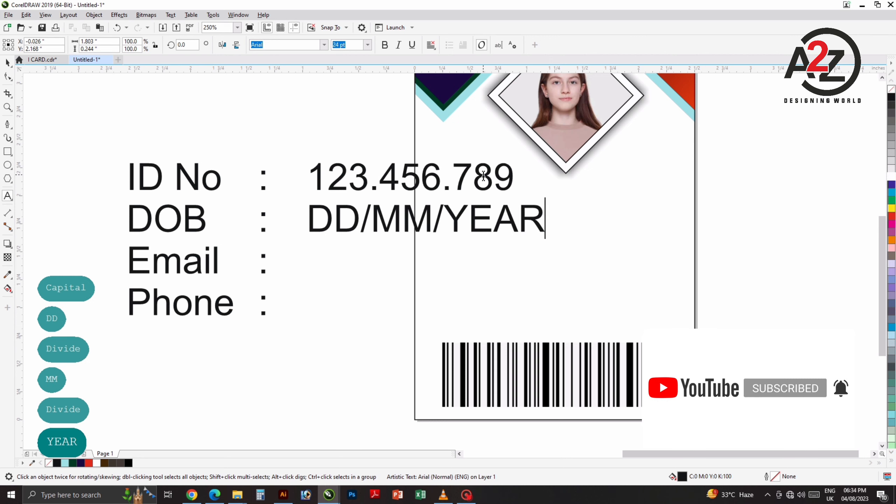
Step: Add a placeholder e-mail with corrected capitalisation and a placeholder phone number below
{"action": "key", "text": "Return"}
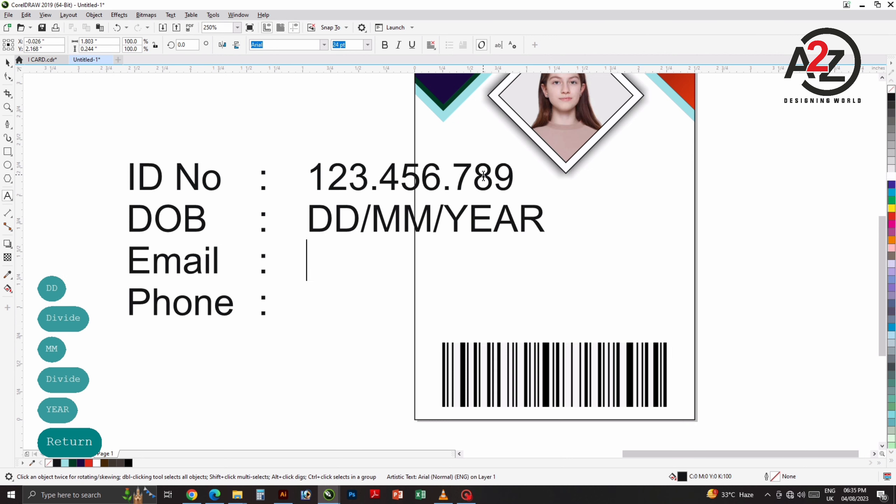
{"action": "type", "text": "LOREM"}
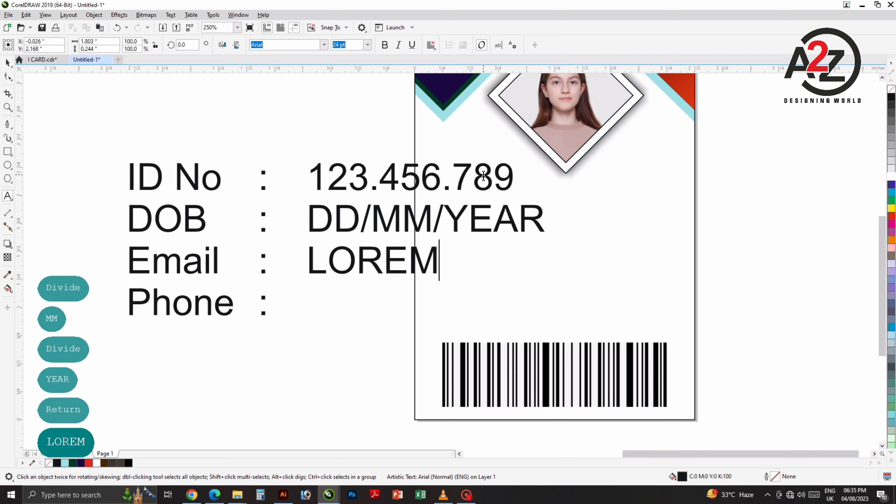
{"action": "key", "text": "BackSpace"}
{"action": "key", "text": "BackSpace"}
{"action": "key", "text": "BackSpace"}
{"action": "key", "text": "BackSpace"}
{"action": "key", "text": "BackSpace"}
{"action": "key", "text": "Caps_Lock"}
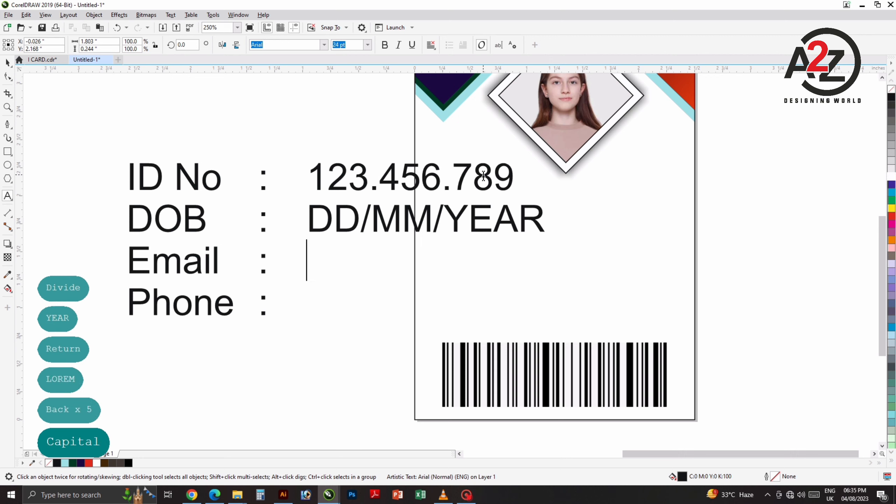
{"action": "type", "text": "Lorem"}
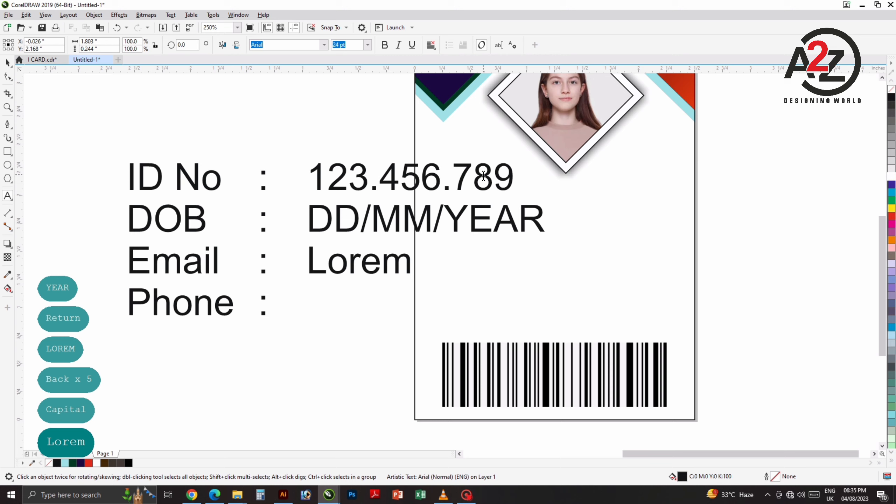
{"action": "type", "text": "@"}
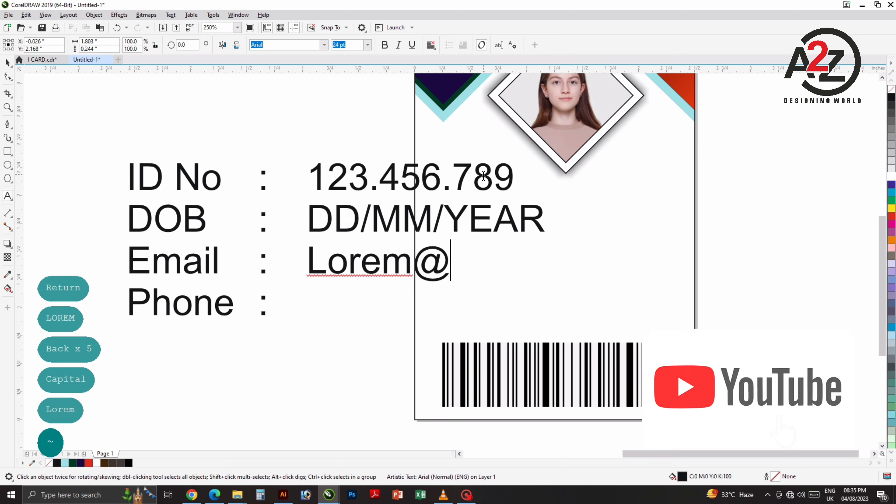
{"action": "type", "text": "ipsu"}
{"action": "type", "text": "m.com"}
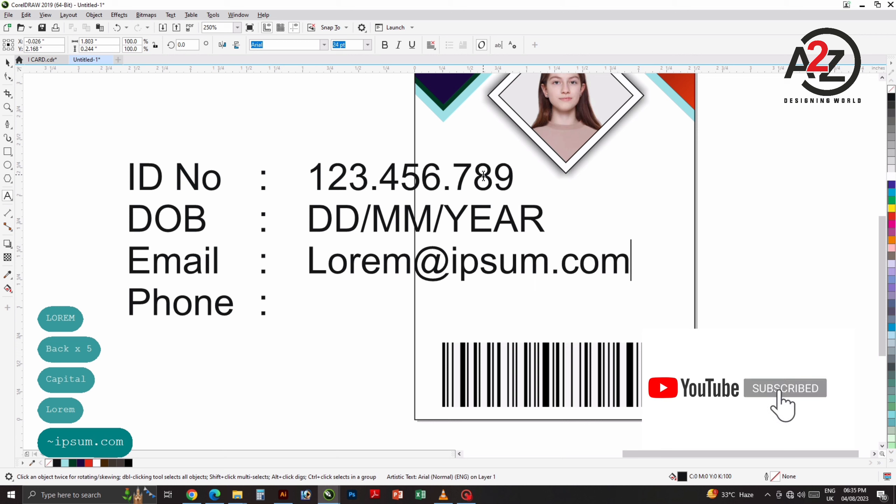
{"action": "key", "text": "Return"}
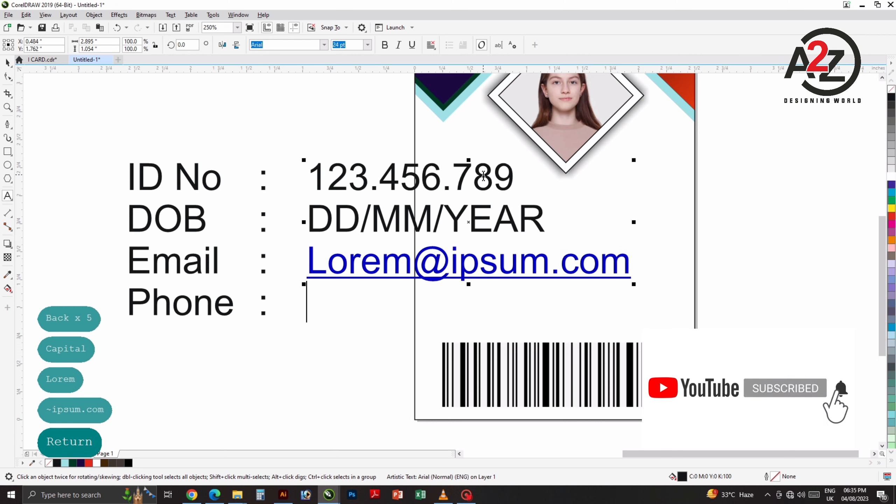
{"action": "type", "text": "+91"}
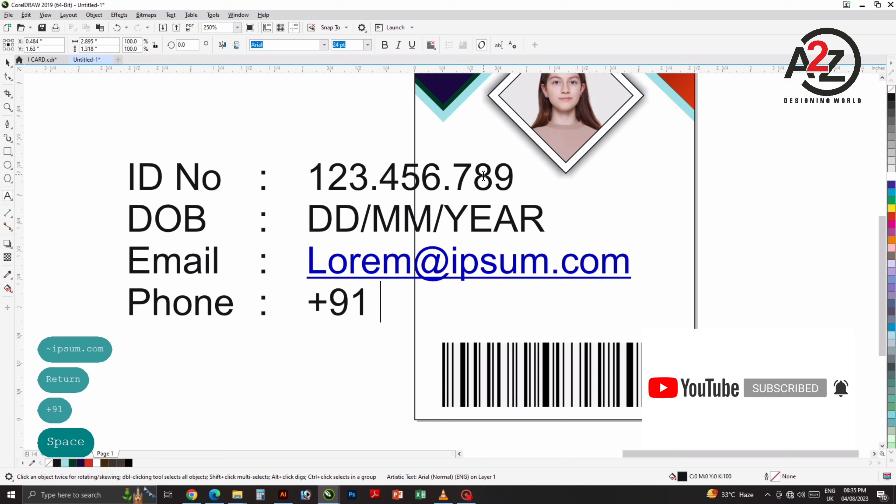
{"action": "type", "text": " 999999"}
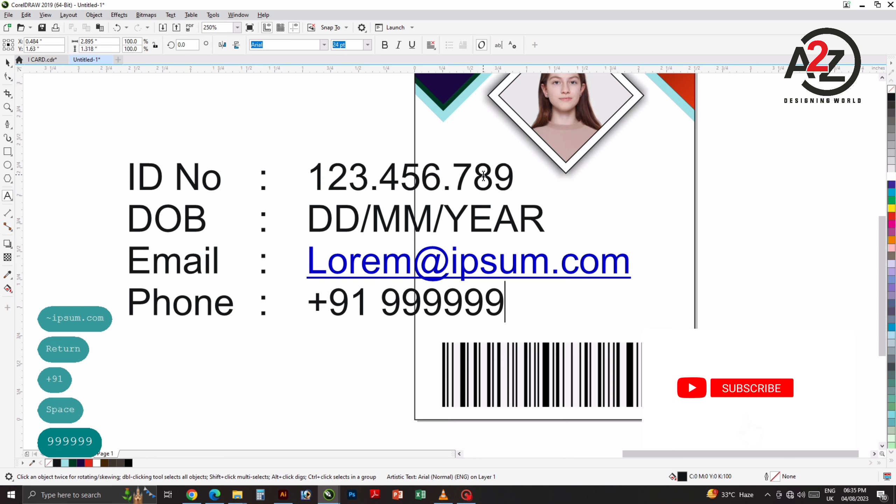
{"action": "type", "text": "9999"}
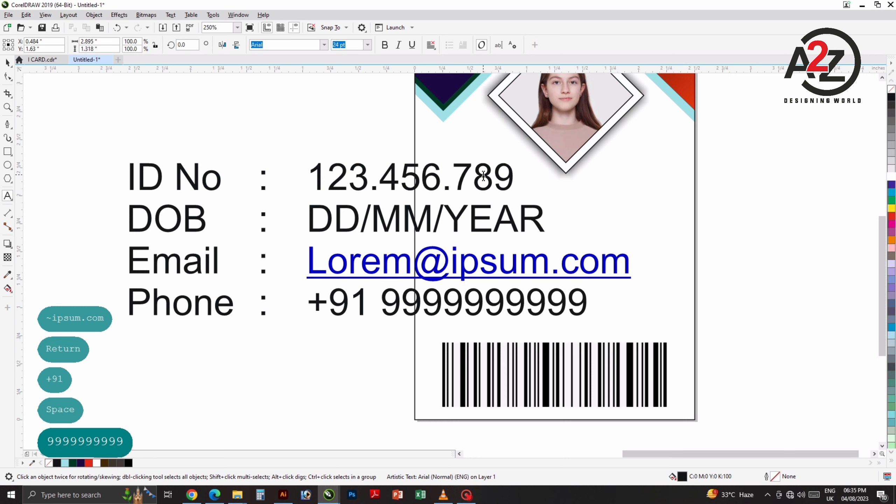
{"action": "left_click", "coordinate": [5, 61]}
Step: Scale the ID details block down to about 8.8 pt and place it above the barcode
{"action": "scroll", "coordinate": [276, 130], "scroll_direction": "down", "scroll_amount": 1}
{"action": "left_click_drag", "start_coordinate": [276, 129], "coordinate": [234, 176]}
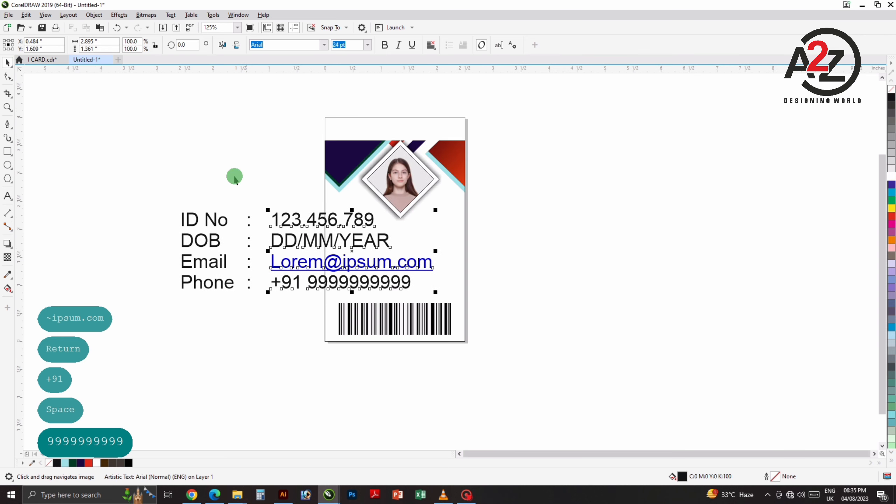
{"action": "left_click", "coordinate": [156, 202]}
{"action": "left_click_drag", "start_coordinate": [160, 206], "coordinate": [450, 294]}
{"action": "left_click_drag", "start_coordinate": [435, 210], "coordinate": [410, 270]}
{"action": "scroll", "coordinate": [409, 270], "scroll_direction": "up", "scroll_amount": 1}
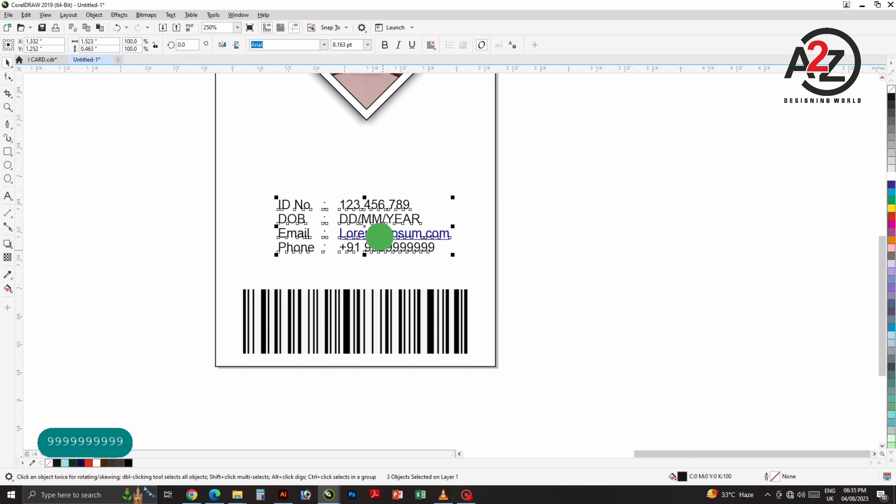
{"action": "left_click_drag", "start_coordinate": [449, 243], "coordinate": [460, 250]}
{"action": "left_click_drag", "start_coordinate": [427, 226], "coordinate": [399, 239]}
Step: Copy the label text up to just under the photo
{"action": "left_click", "coordinate": [552, 212]}
{"action": "left_click", "coordinate": [394, 203]}
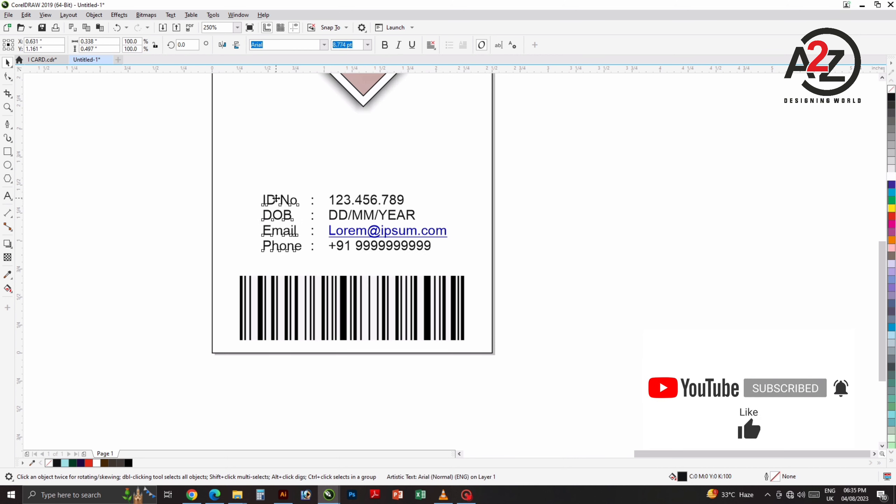
{"action": "left_click_drag", "start_coordinate": [275, 198], "coordinate": [346, 129]}
{"action": "left_click", "coordinate": [347, 129]}
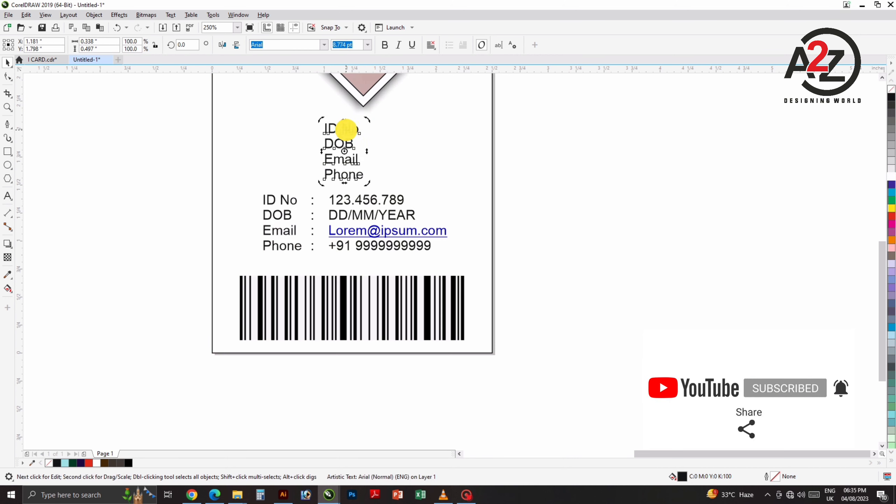
Step: Replace the copied text with the cardholder's name in bold
{"action": "left_click", "coordinate": [346, 130]}
{"action": "key", "text": "ctrl+a"}
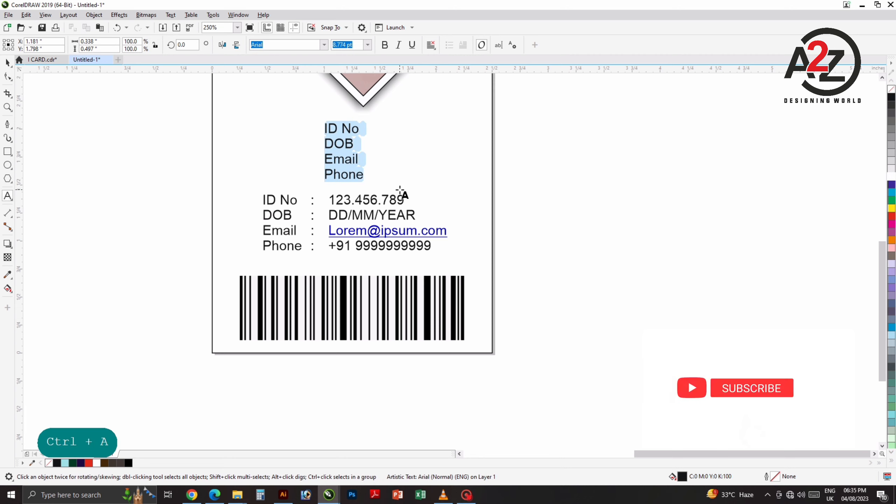
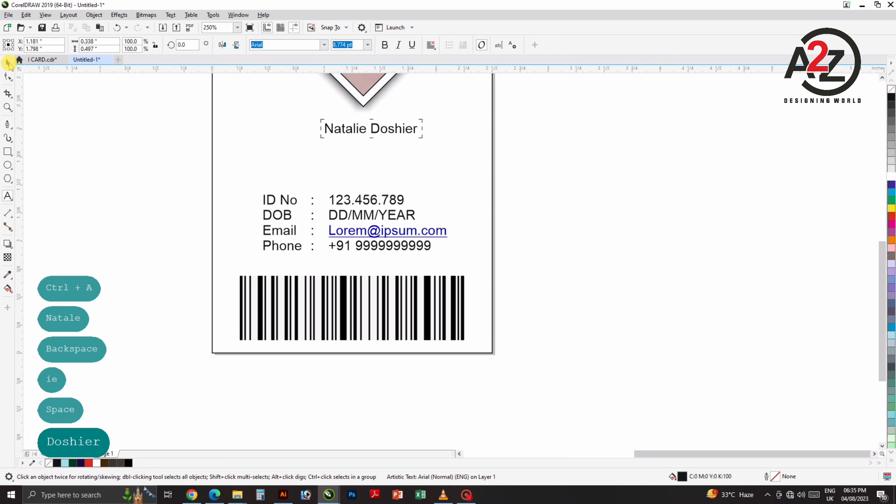
{"action": "left_click", "coordinate": [385, 45]}
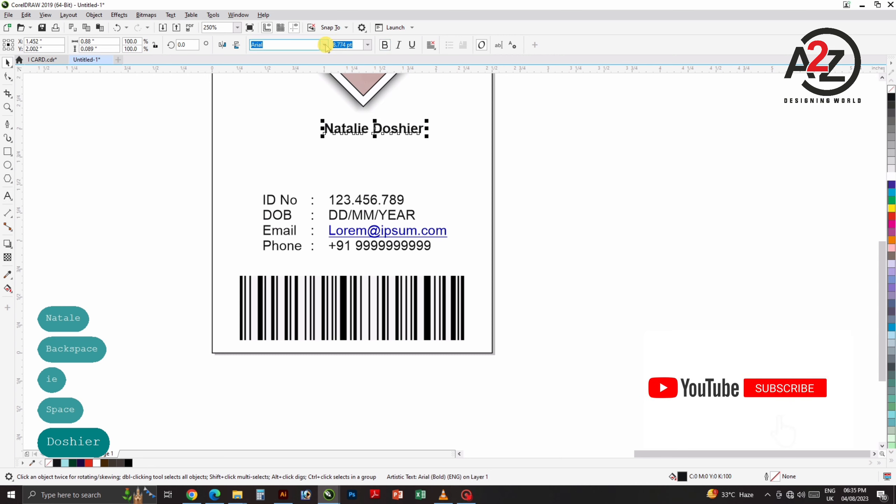
{"action": "left_click", "coordinate": [324, 44]}
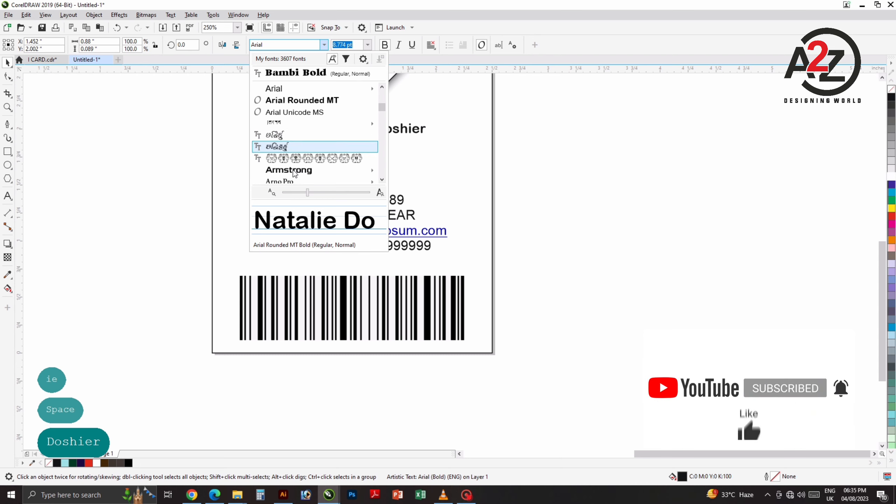
{"action": "key", "text": "Escape"}
Step: Enlarge the name text to about 15.4 pt and select it together with the card
{"action": "scroll", "coordinate": [333, 161], "scroll_direction": "down", "scroll_amount": 4}
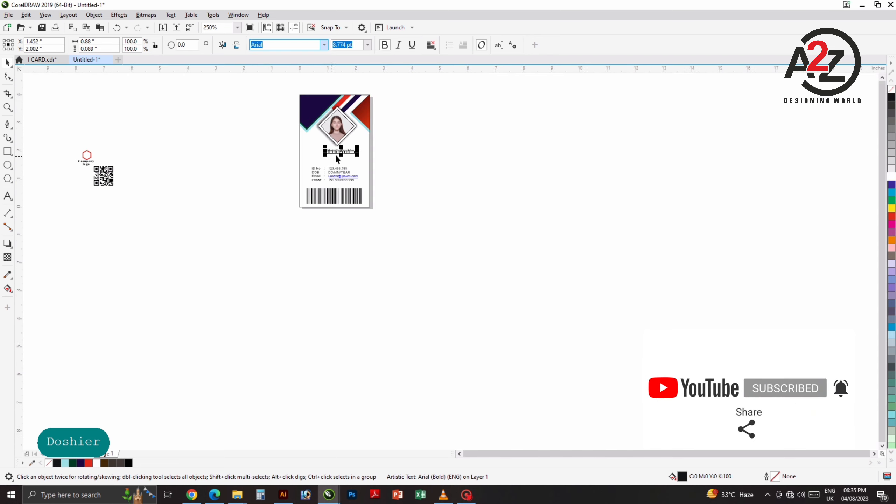
{"action": "scroll", "coordinate": [305, 159], "scroll_direction": "up", "scroll_amount": 3}
{"action": "left_click_drag", "start_coordinate": [408, 148], "coordinate": [315, 170]}
{"action": "scroll", "coordinate": [316, 168], "scroll_direction": "down", "scroll_amount": 1}
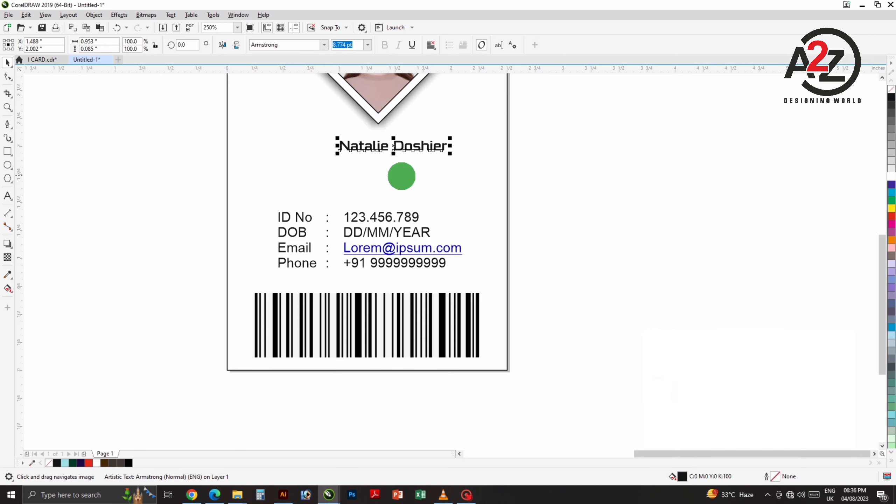
{"action": "left_click_drag", "start_coordinate": [401, 176], "coordinate": [335, 181]}
{"action": "left_click", "coordinate": [366, 151]}
{"action": "left_click_drag", "start_coordinate": [271, 160], "coordinate": [215, 183]}
{"action": "left_click_drag", "start_coordinate": [383, 164], "coordinate": [408, 167]}
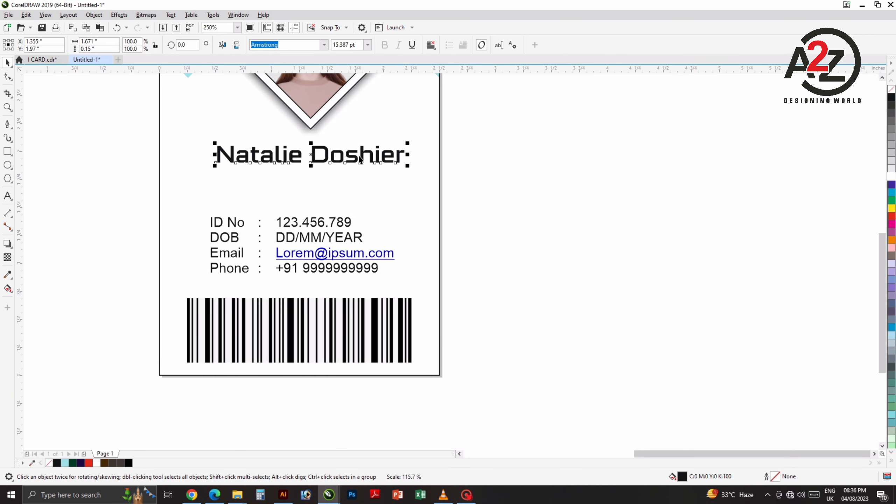
{"action": "left_click_drag", "start_coordinate": [354, 157], "coordinate": [349, 156]}
{"action": "left_click", "coordinate": [354, 182], "text": "shift"}
Step: Centre the name, then copy it below and retype the copy as 'Managing Director'
{"action": "key", "text": "c"}
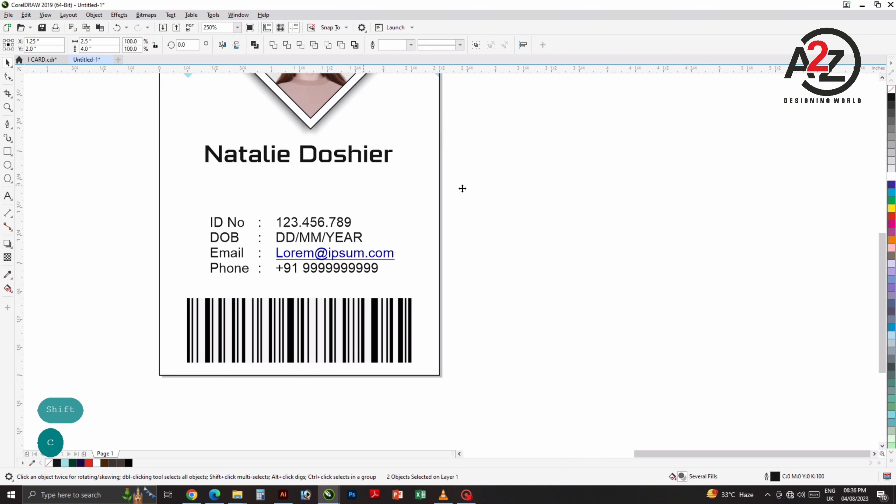
{"action": "left_click", "coordinate": [463, 188]}
{"action": "left_click_drag", "start_coordinate": [375, 183], "coordinate": [401, 170]}
{"action": "left_click", "coordinate": [386, 135]}
{"action": "left_click_drag", "start_coordinate": [389, 130], "coordinate": [387, 165]}
{"action": "right_click", "coordinate": [387, 166]}
{"action": "double_click", "coordinate": [388, 165]}
{"action": "key", "text": "ctrl+a"}
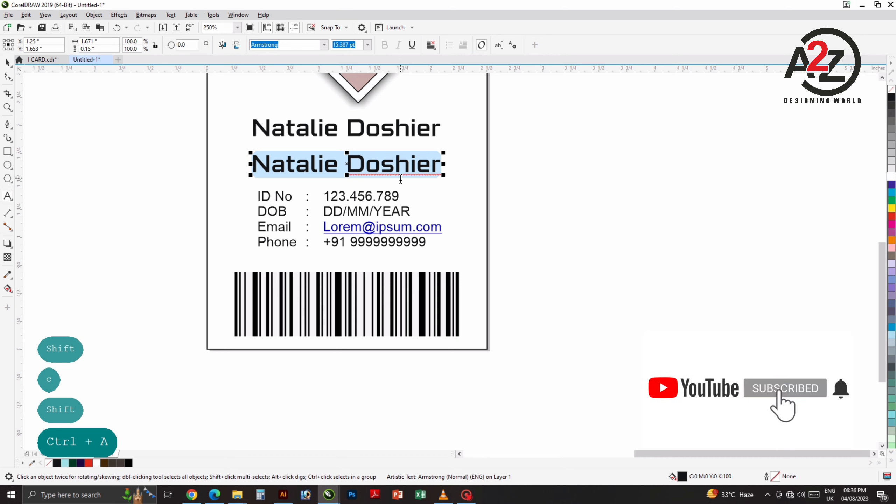
{"action": "type", "text": "Managing"}
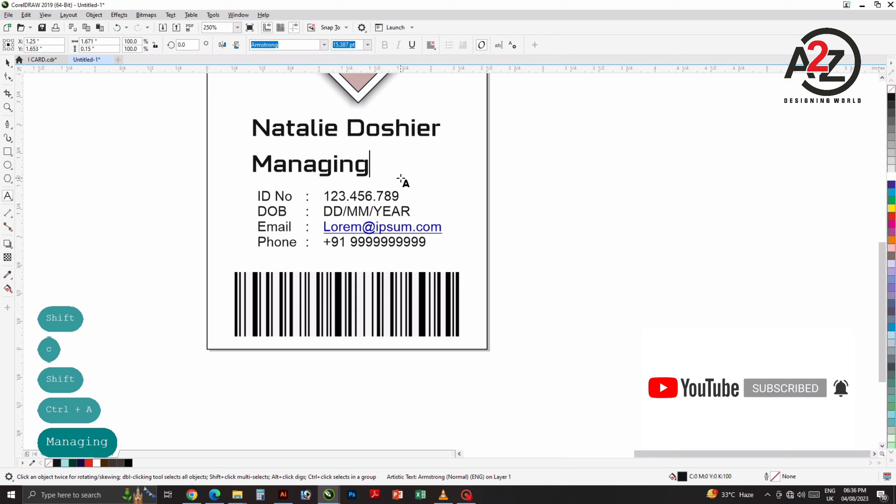
{"action": "type", "text": " Dri"}
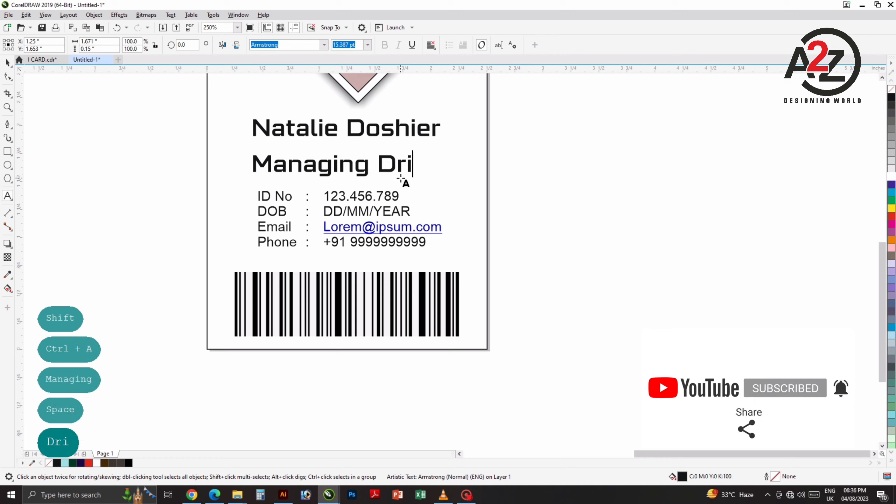
{"action": "type", "text": "e"}
{"action": "key", "text": "BackSpace"}
{"action": "key", "text": "BackSpace"}
{"action": "key", "text": "BackSpace"}
{"action": "type", "text": "ir"}
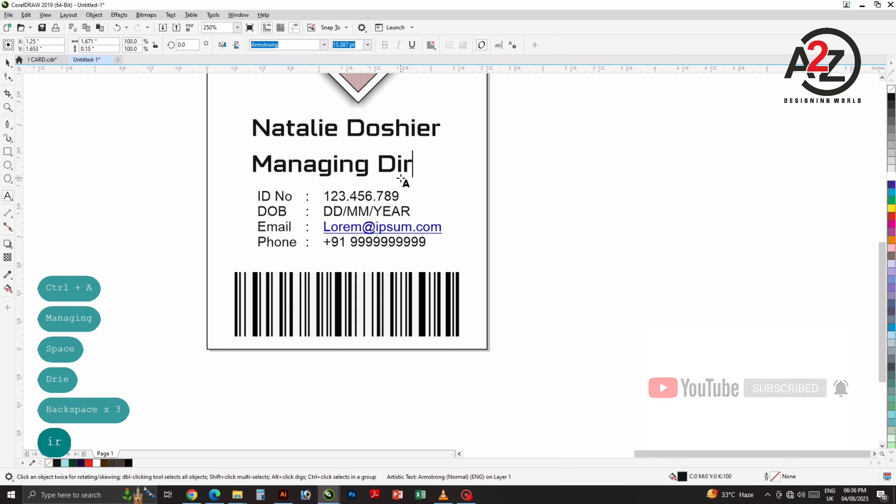
{"action": "type", "text": "ector"}
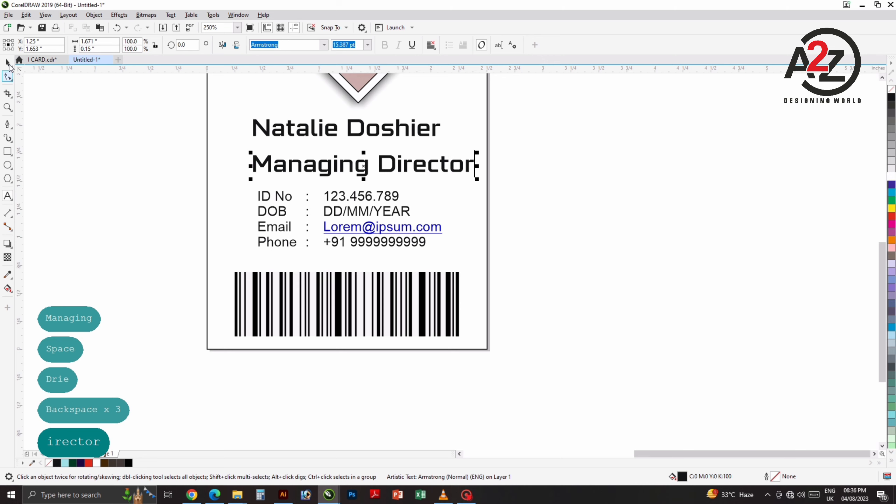
Step: Scale the Managing Director title down to about 7 pt and centre it on the card
{"action": "left_click", "coordinate": [9, 66]}
{"action": "scroll", "coordinate": [425, 163], "scroll_direction": "up", "scroll_amount": 2}
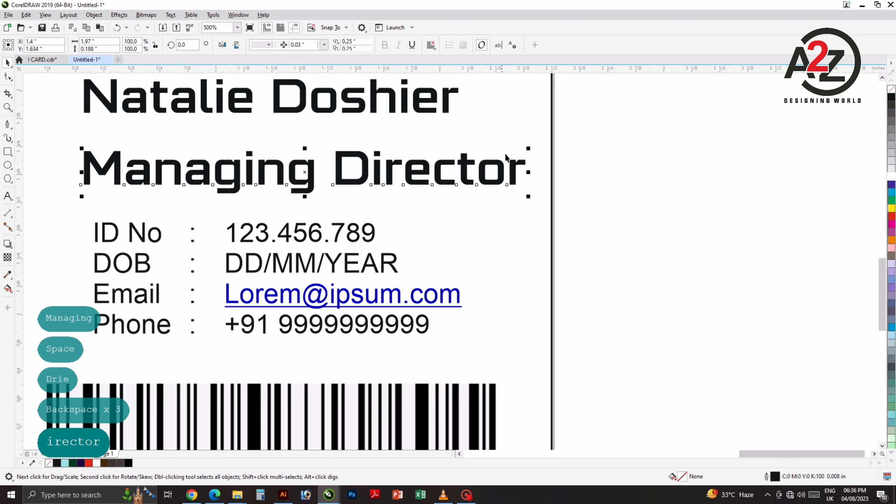
{"action": "left_click_drag", "start_coordinate": [528, 148], "coordinate": [354, 130]}
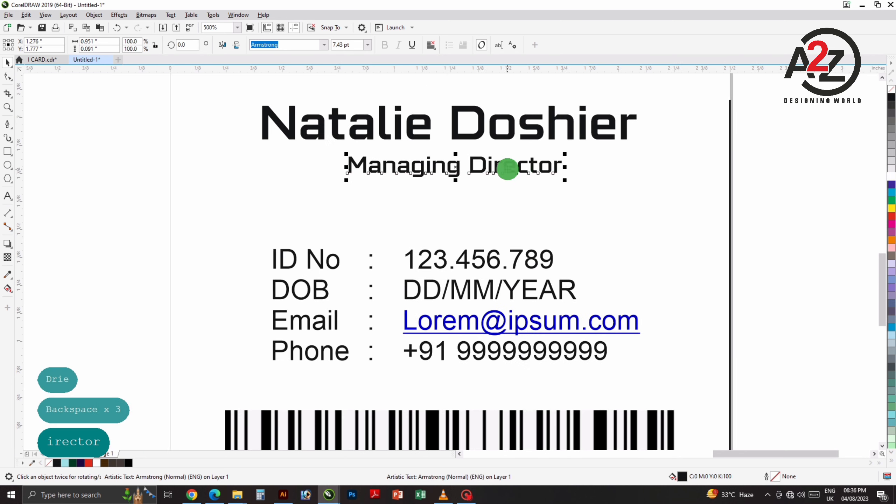
{"action": "left_click_drag", "start_coordinate": [507, 169], "coordinate": [457, 175]}
{"action": "left_click", "coordinate": [412, 209], "text": "shift"}
{"action": "key", "text": "c"}
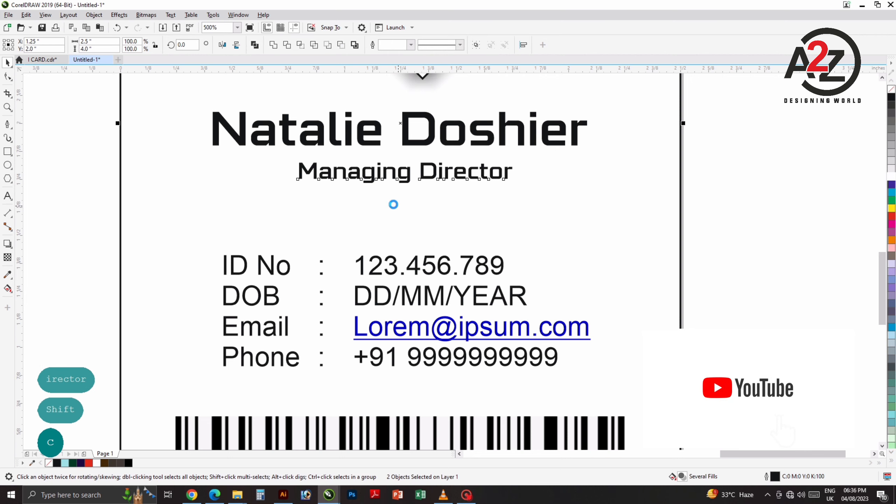
Step: Group the name and title, enlarge the group slightly and centre it on the card
{"action": "scroll", "coordinate": [394, 204], "scroll_direction": "down", "scroll_amount": 1}
{"action": "left_click_drag", "start_coordinate": [427, 198], "coordinate": [416, 171]}
{"action": "left_click", "coordinate": [567, 169]}
{"action": "left_click_drag", "start_coordinate": [562, 126], "coordinate": [287, 178]}
{"action": "key", "text": "ctrl+z"}
{"action": "left_click_drag", "start_coordinate": [212, 124], "coordinate": [566, 194]}
{"action": "key", "text": "ctrl+g"}
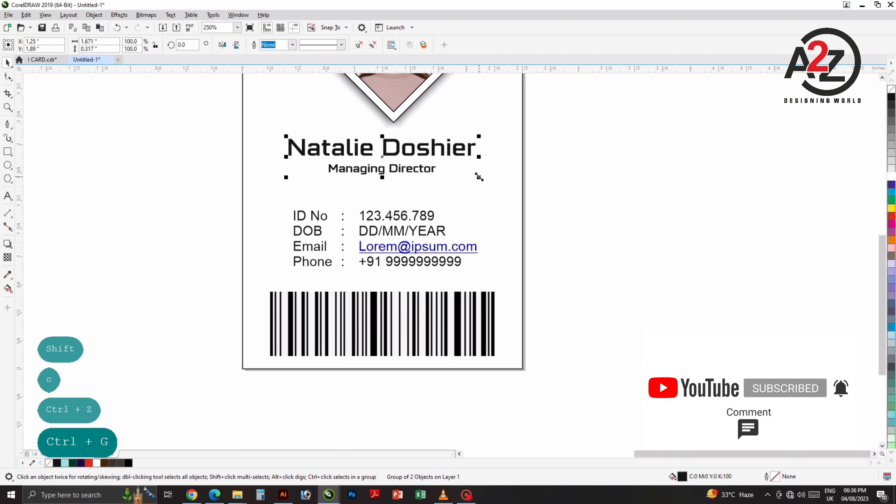
{"action": "left_click_drag", "start_coordinate": [479, 178], "coordinate": [462, 200]}
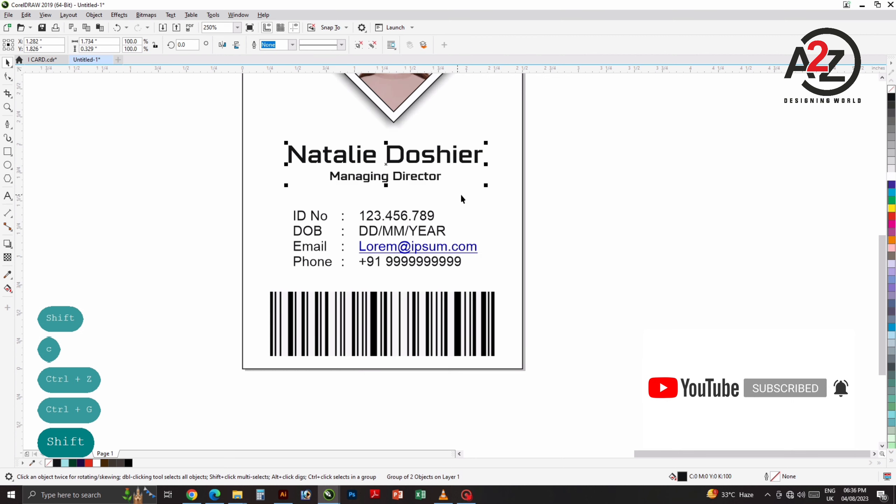
{"action": "left_click", "coordinate": [461, 195], "text": "shift"}
{"action": "key", "text": "c"}
{"action": "scroll", "coordinate": [457, 195], "scroll_direction": "down", "scroll_amount": 1}
{"action": "left_click_drag", "start_coordinate": [525, 180], "coordinate": [378, 225]}
{"action": "left_click", "coordinate": [446, 236]}
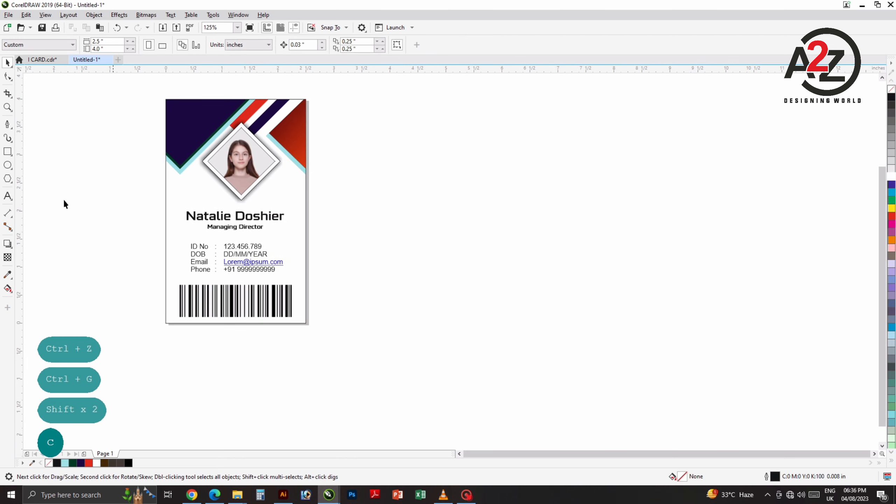
Step: Draw a rectangle to the right of the front card
{"action": "left_click", "coordinate": [8, 150]}
{"action": "left_click_drag", "start_coordinate": [340, 101], "coordinate": [479, 313]}
{"action": "key", "text": "space"}
{"action": "left_click", "coordinate": [481, 256]}
{"action": "left_click_drag", "start_coordinate": [409, 235], "coordinate": [403, 236]}
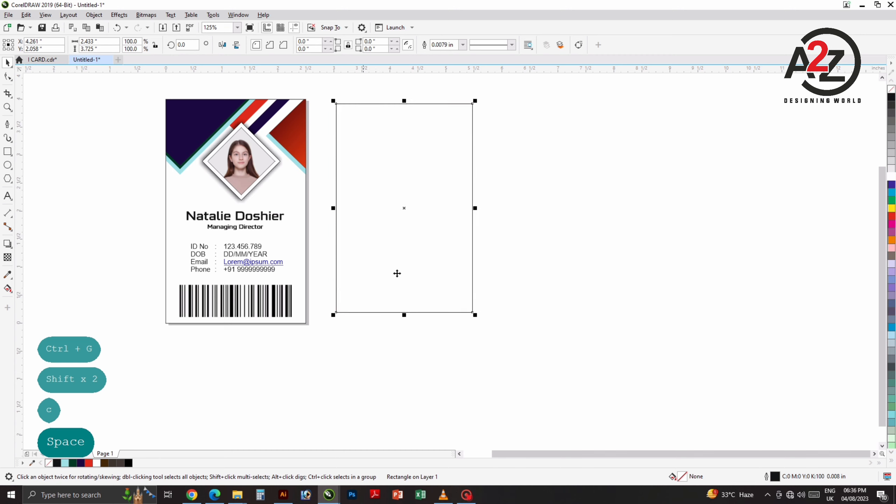
{"action": "scroll", "coordinate": [395, 272], "scroll_direction": "down", "scroll_amount": 1}
{"action": "left_click_drag", "start_coordinate": [297, 265], "coordinate": [353, 265]}
Step: Resize the rectangle to 2.5 x 4 in and top-align it with the front card
{"action": "left_click", "coordinate": [246, 245]}
{"action": "left_click", "coordinate": [490, 261]}
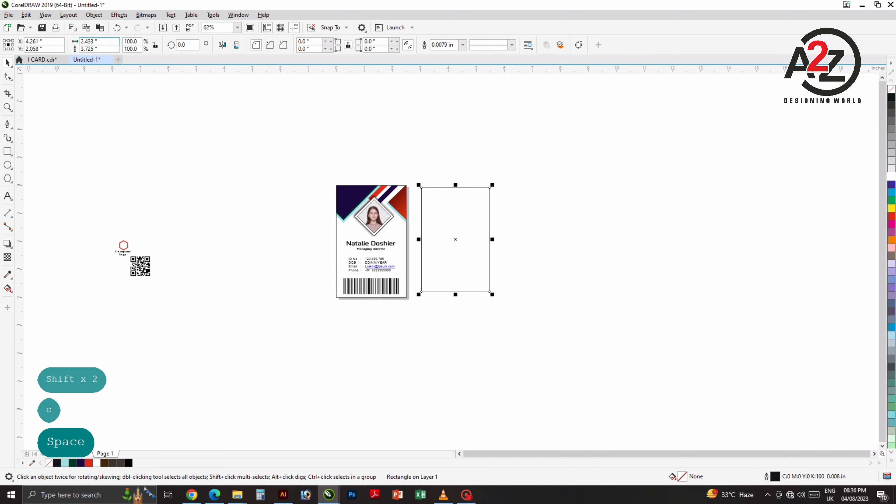
{"action": "type", "text": "2.5"}
{"action": "key", "text": "Tab"}
{"action": "type", "text": "4"}
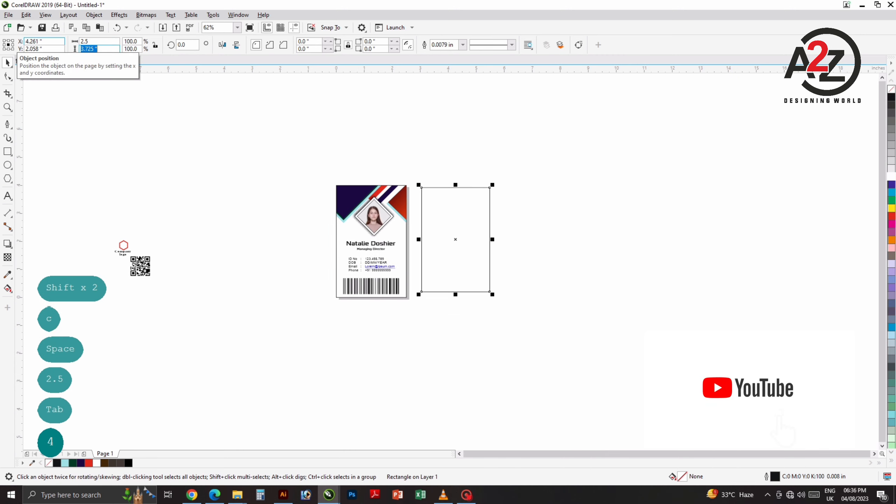
{"action": "key", "text": "Return"}
{"action": "scroll", "coordinate": [444, 216], "scroll_direction": "up", "scroll_amount": 2}
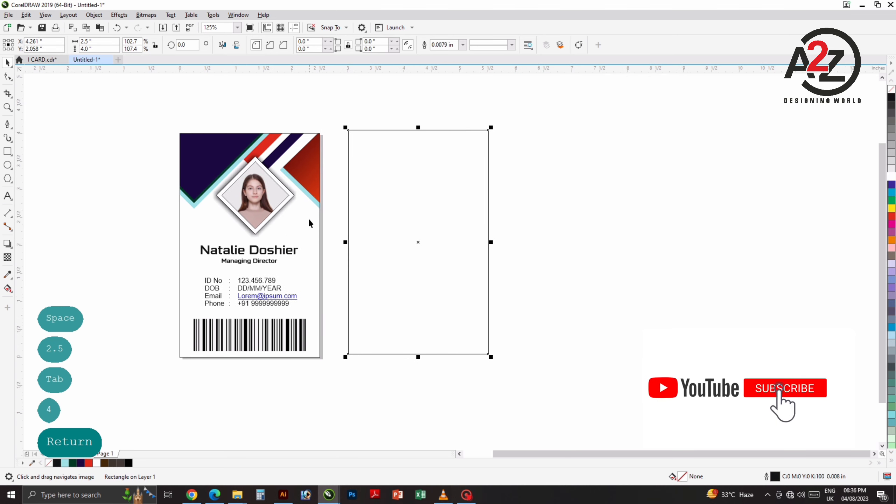
{"action": "left_click", "coordinate": [310, 225], "text": "shift"}
{"action": "key", "text": "t"}
{"action": "left_click", "coordinate": [436, 279]}
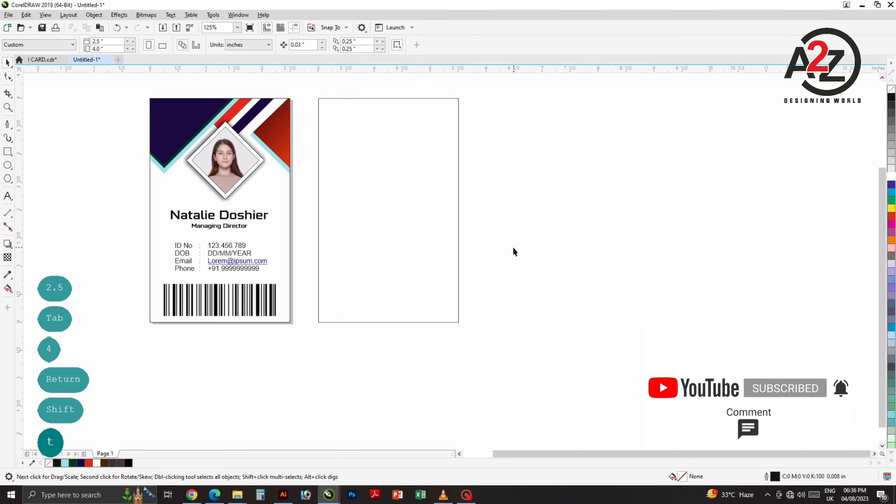
Step: Draw a square, rotate it 45°, move the diamond over the back card, and save
{"action": "left_click_drag", "start_coordinate": [542, 260], "coordinate": [548, 244]}
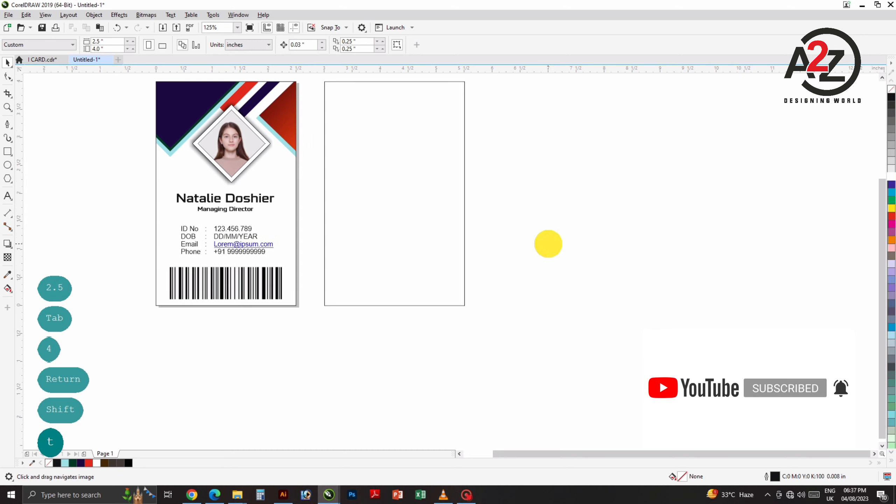
{"action": "left_click", "coordinate": [7, 151]}
{"action": "left_click_drag", "start_coordinate": [481, 196], "coordinate": [614, 329]}
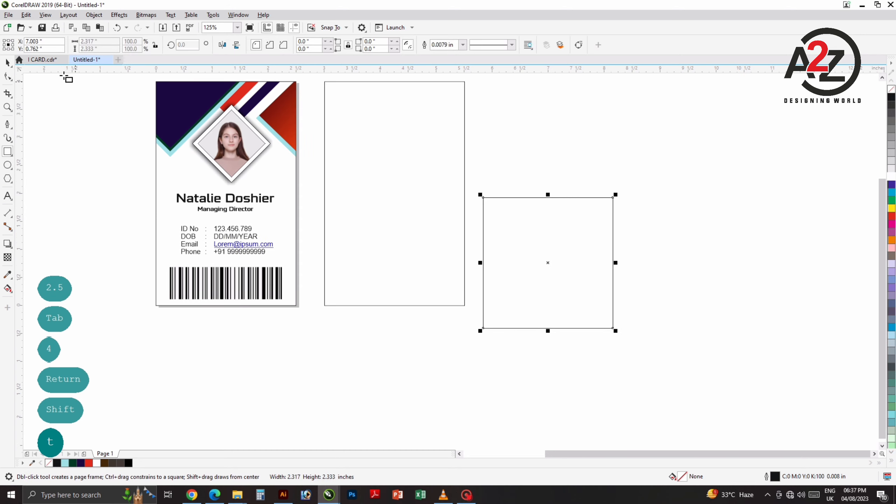
{"action": "left_click", "coordinate": [8, 63]}
{"action": "type", "text": "45"}
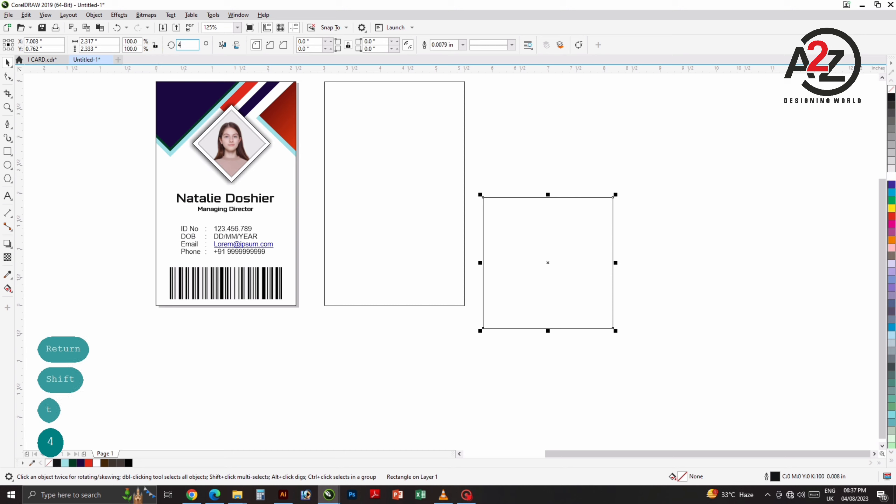
{"action": "key", "text": "Return"}
{"action": "left_click_drag", "start_coordinate": [584, 243], "coordinate": [376, 274]}
{"action": "left_click", "coordinate": [543, 248]}
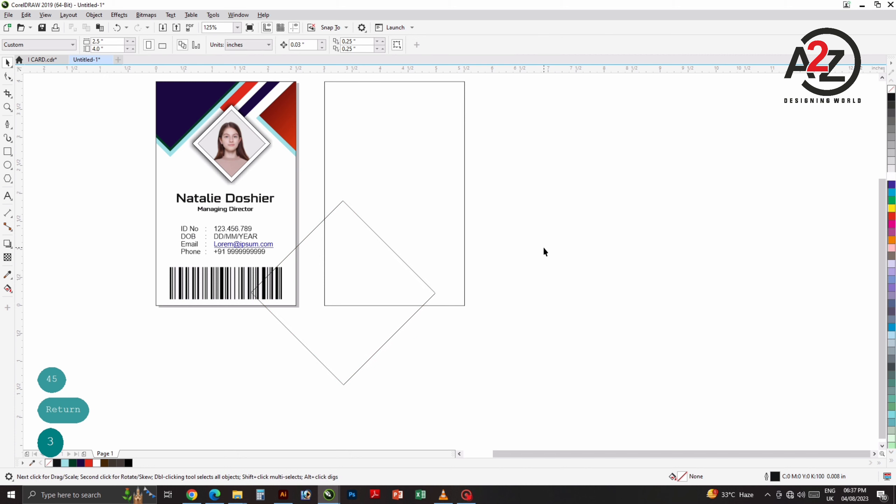
{"action": "left_click", "coordinate": [390, 332]}
{"action": "key", "text": "ctrl+s"}
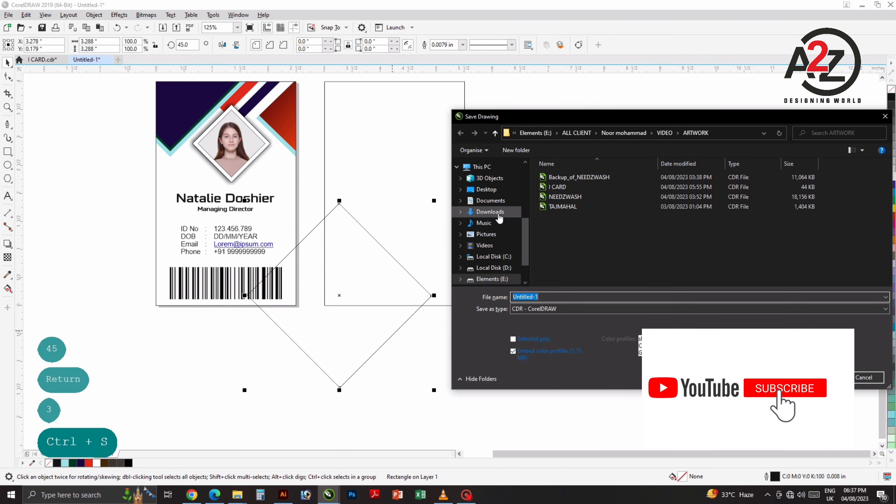
Step: Save the drawing as Untitled-1 on the Desktop, then shift the diamond left
{"action": "left_click", "coordinate": [486, 189]}
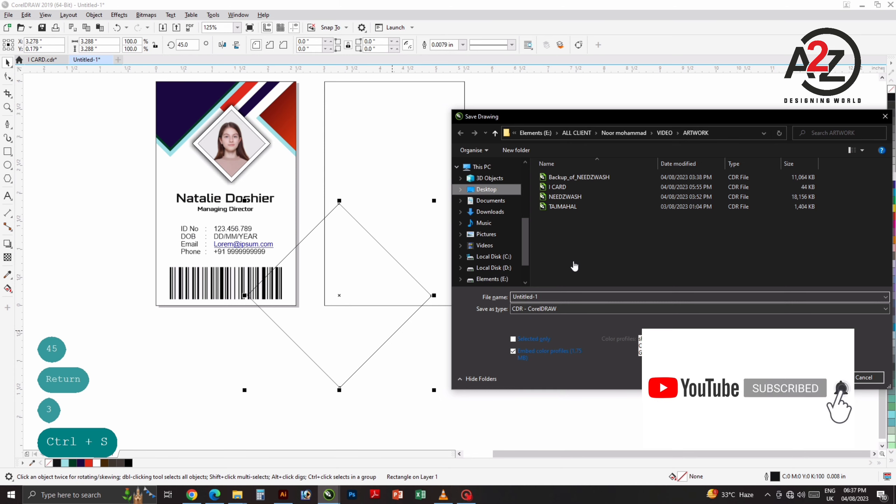
{"action": "key", "text": "Return"}
{"action": "left_click", "coordinate": [613, 246]}
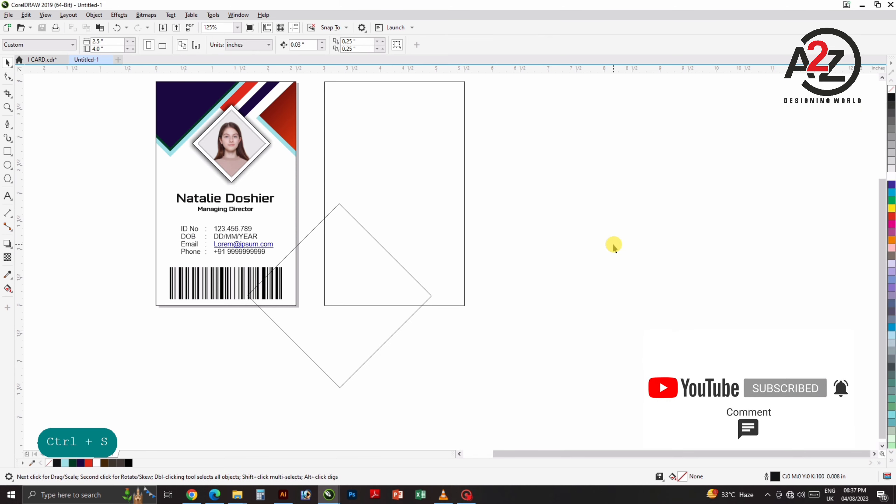
{"action": "left_click_drag", "start_coordinate": [378, 330], "coordinate": [360, 343]}
{"action": "left_click_drag", "start_coordinate": [366, 338], "coordinate": [340, 338]}
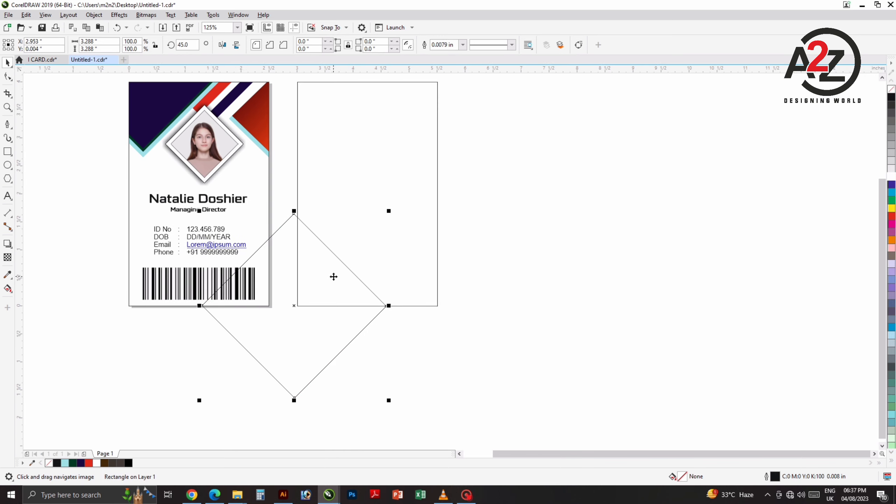
Step: Move the diamond up so its top corner rests on the back card's left edge
{"action": "scroll", "coordinate": [331, 275], "scroll_direction": "up", "scroll_amount": 1}
{"action": "left_click_drag", "start_coordinate": [329, 264], "coordinate": [348, 222]}
{"action": "scroll", "coordinate": [366, 256], "scroll_direction": "down", "scroll_amount": 2}
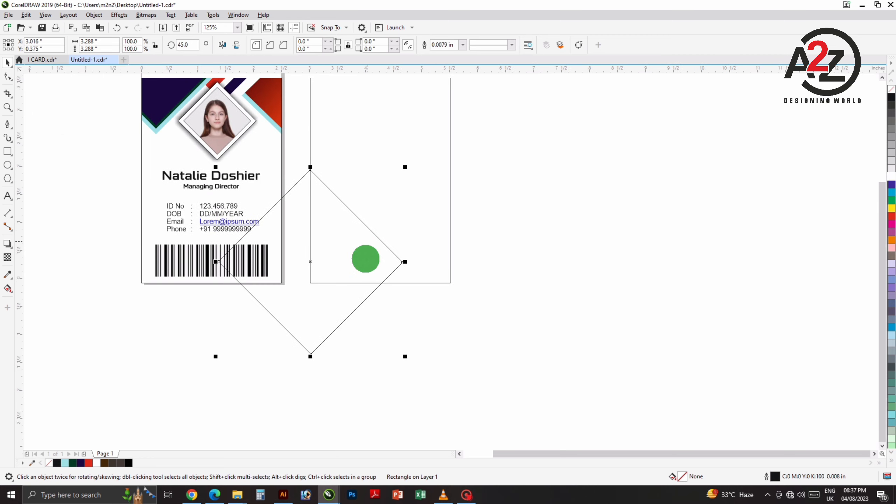
{"action": "left_click", "coordinate": [526, 271]}
{"action": "left_click_drag", "start_coordinate": [487, 283], "coordinate": [479, 290]}
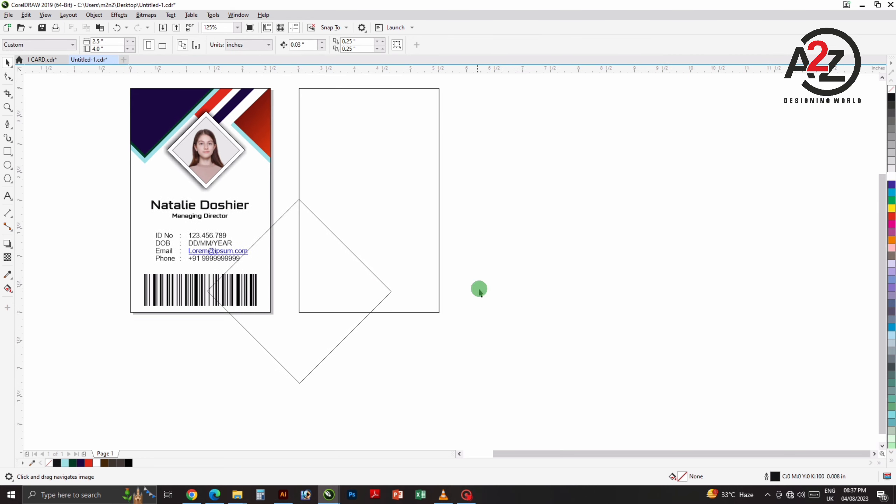
{"action": "left_click_drag", "start_coordinate": [320, 330], "coordinate": [314, 333]}
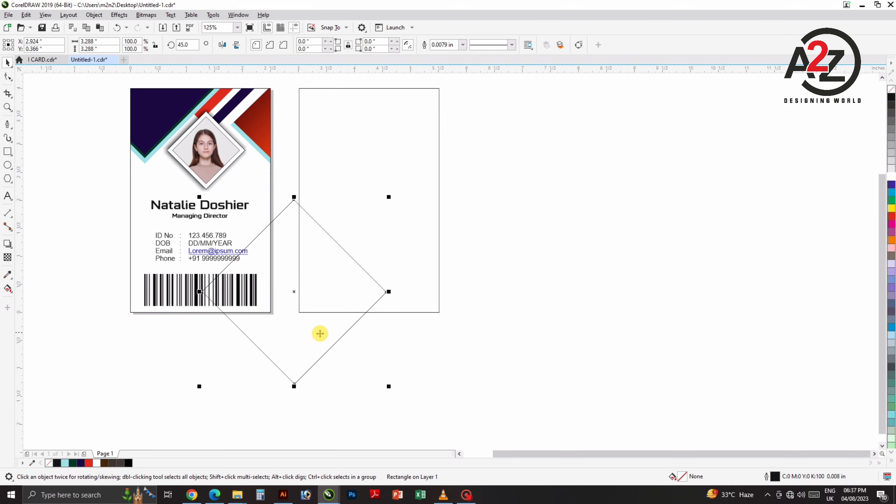
{"action": "left_click", "coordinate": [476, 336]}
{"action": "left_click", "coordinate": [307, 332]}
Step: Shrink the second diamond to about 75.6% and centre it on the back card's bottom edge
{"action": "left_click", "coordinate": [422, 335]}
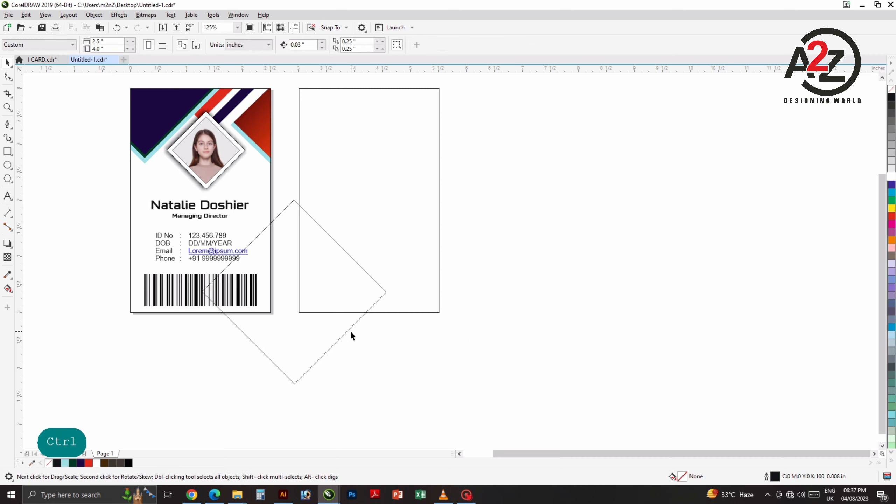
{"action": "left_click", "coordinate": [327, 333]}
{"action": "left_click_drag", "start_coordinate": [305, 331], "coordinate": [441, 335]}
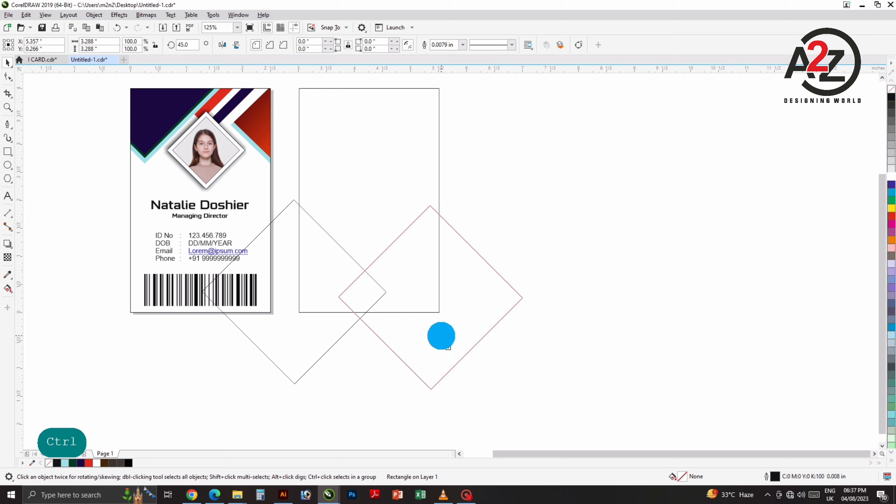
{"action": "left_click_drag", "start_coordinate": [475, 263], "coordinate": [441, 300]}
{"action": "left_click_drag", "start_coordinate": [462, 256], "coordinate": [416, 303]}
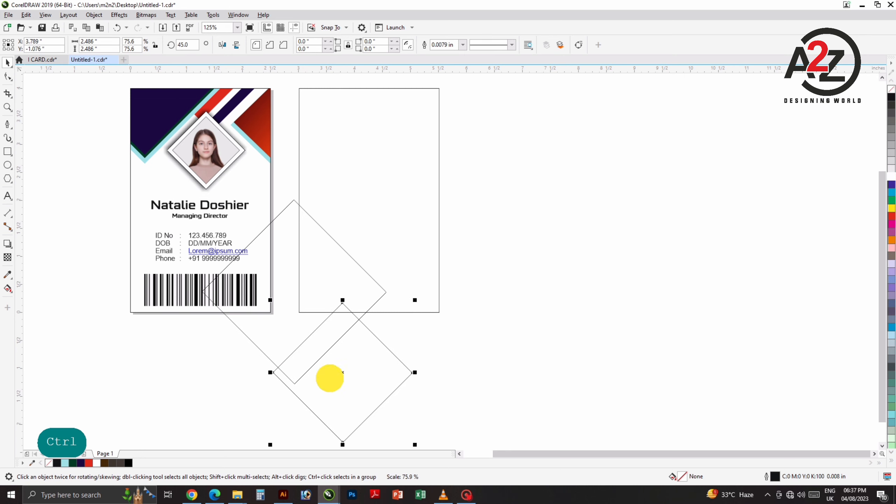
{"action": "left_click_drag", "start_coordinate": [330, 376], "coordinate": [348, 344]}
{"action": "left_click_drag", "start_coordinate": [379, 337], "coordinate": [383, 343]}
{"action": "left_click", "coordinate": [417, 280], "text": "shift"}
{"action": "key", "text": "c"}
{"action": "left_click", "coordinate": [498, 262]}
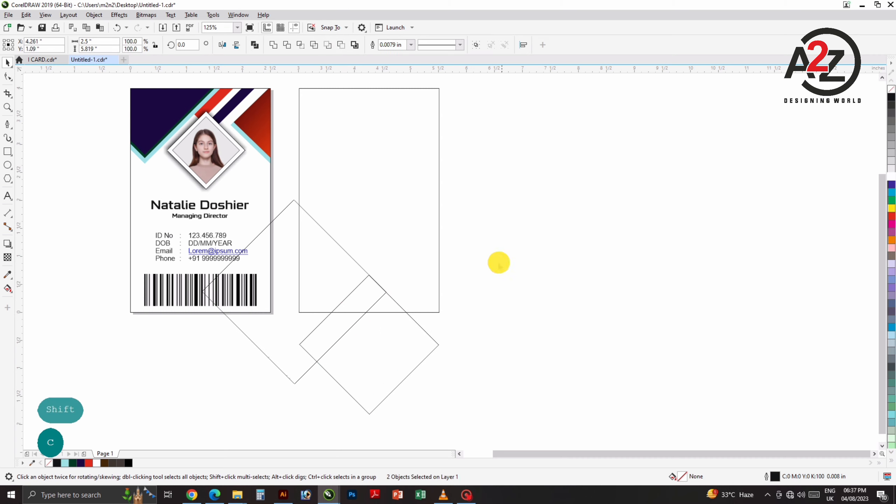
Step: Make the large diamond slightly bigger
{"action": "left_click", "coordinate": [331, 238]}
{"action": "mouse_move", "coordinate": [389, 197]}
{"action": "left_mouse_down"}
{"action": "mouse_move", "coordinate": [403, 188]}
{"action": "mouse_move", "coordinate": [396, 192]}
{"action": "left_mouse_up"}
{"action": "left_click", "coordinate": [448, 284]}
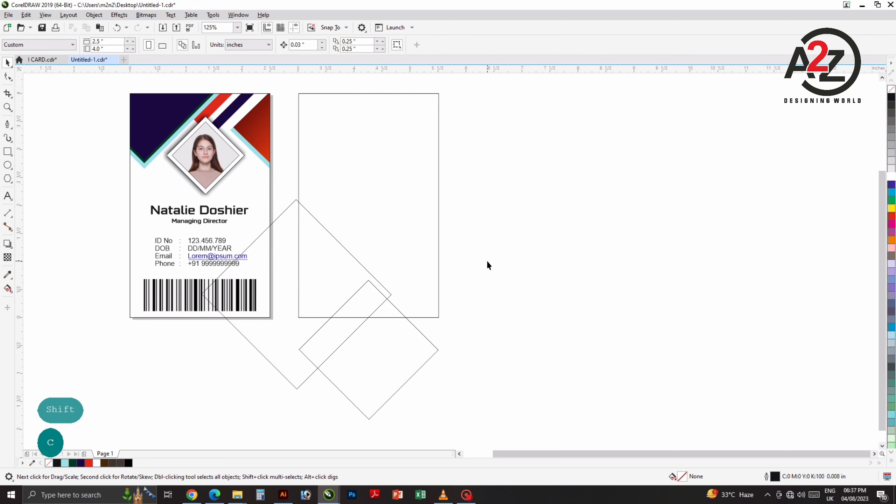
Step: Place a copy of the small diamond over the back card's lower-right edge, meeting the bottom diamond
{"action": "left_click_drag", "start_coordinate": [364, 354], "coordinate": [476, 312]}
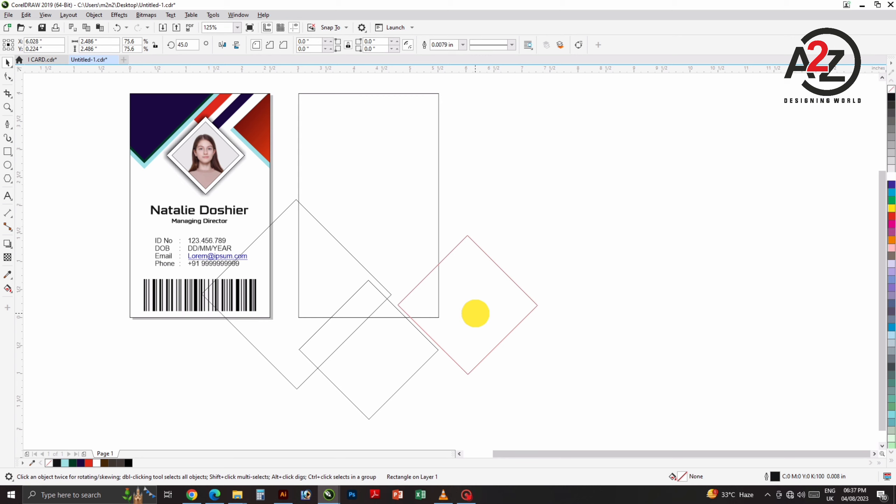
{"action": "left_click_drag", "start_coordinate": [475, 313], "coordinate": [475, 312]}
{"action": "scroll", "coordinate": [420, 325], "scroll_direction": "up", "scroll_amount": 4}
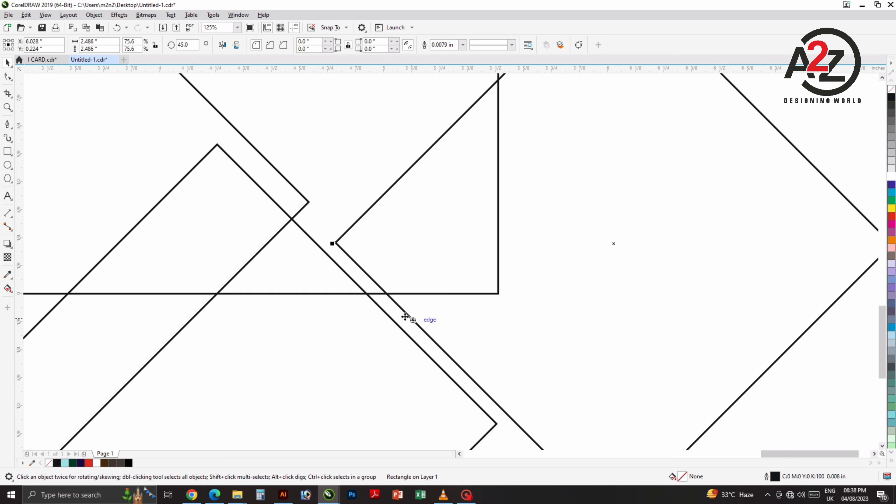
{"action": "left_click_drag", "start_coordinate": [392, 299], "coordinate": [380, 309]}
{"action": "scroll", "coordinate": [420, 276], "scroll_direction": "down", "scroll_amount": 4}
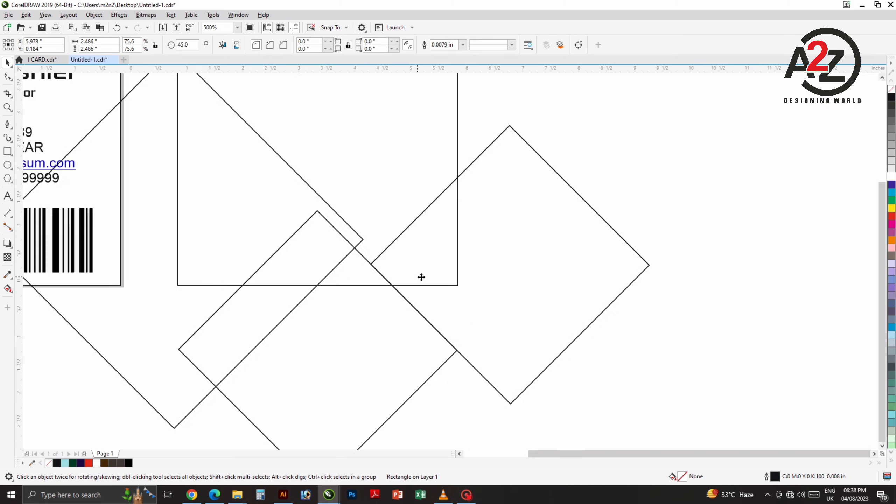
{"action": "left_click", "coordinate": [508, 216]}
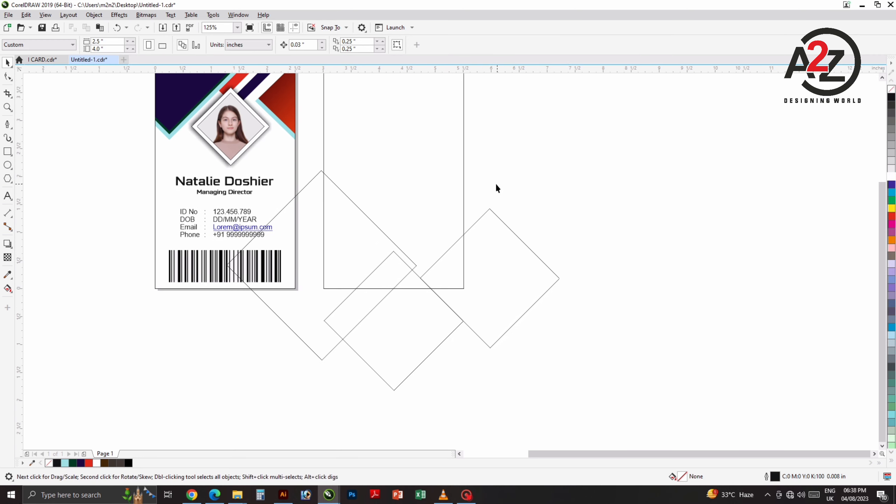
{"action": "scroll", "coordinate": [402, 273], "scroll_direction": "up", "scroll_amount": 4}
{"action": "scroll", "coordinate": [431, 268], "scroll_direction": "down", "scroll_amount": 2}
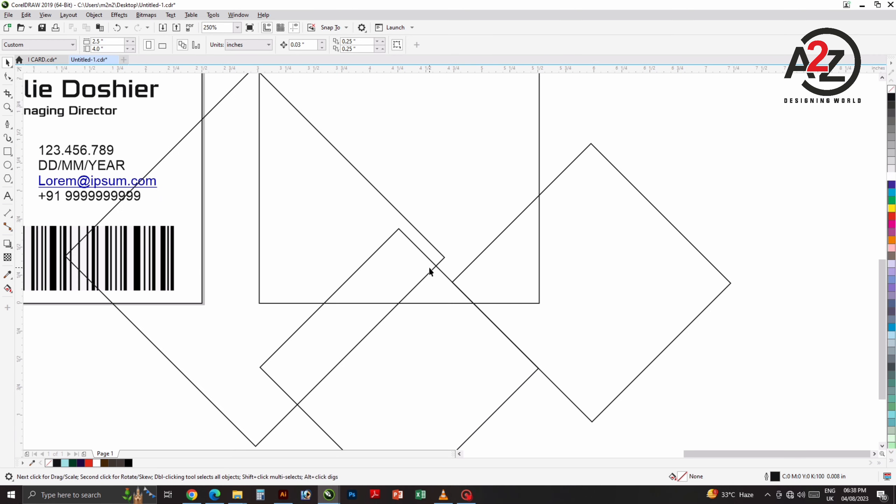
{"action": "left_click_drag", "start_coordinate": [451, 270], "coordinate": [435, 296]}
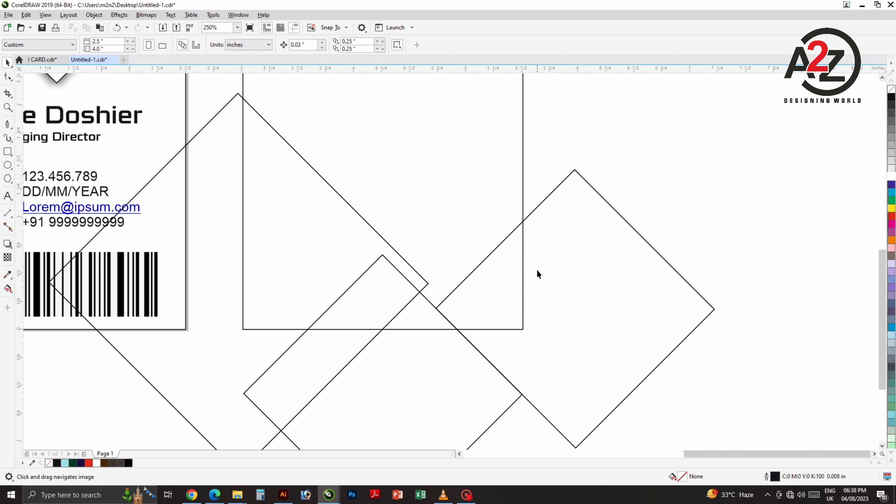
{"action": "left_click", "coordinate": [480, 300]}
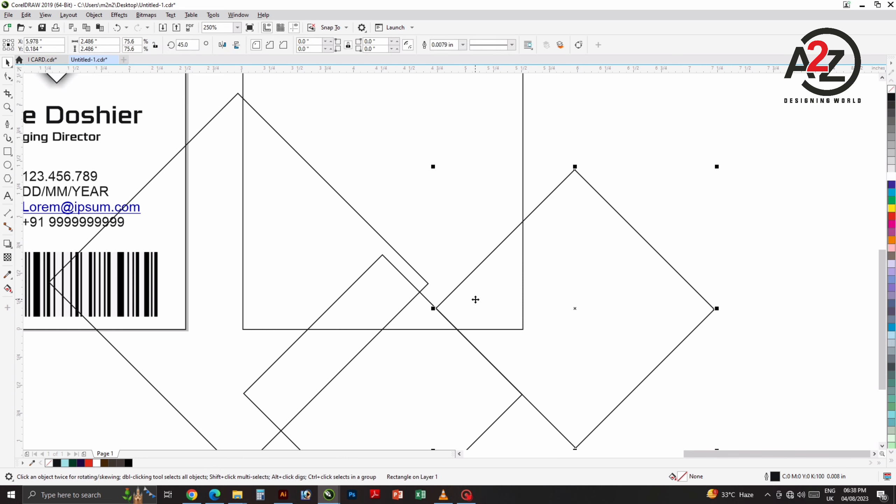
Step: Paste a copy of the right diamond and nudge it up and left
{"action": "key", "text": "ctrl+c"}
{"action": "key", "text": "ctrl+v"}
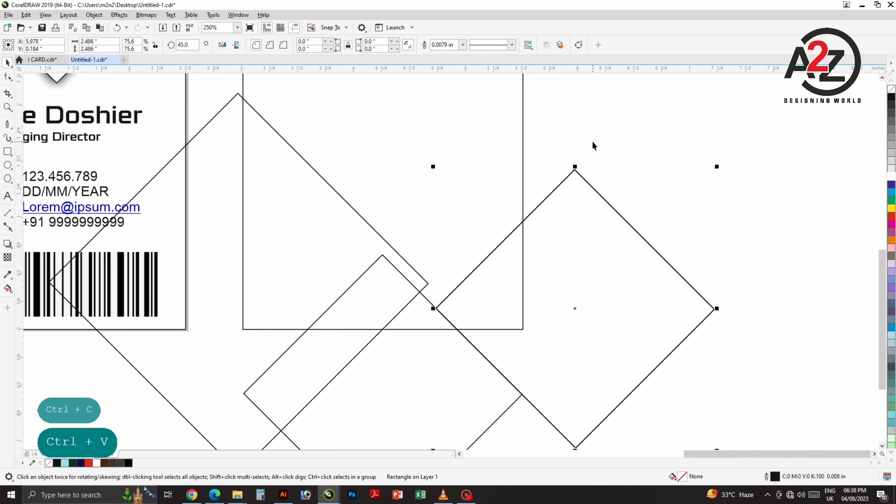
{"action": "left_click", "coordinate": [557, 236]}
{"action": "key", "text": "Up"}
{"action": "key", "text": "Left"}
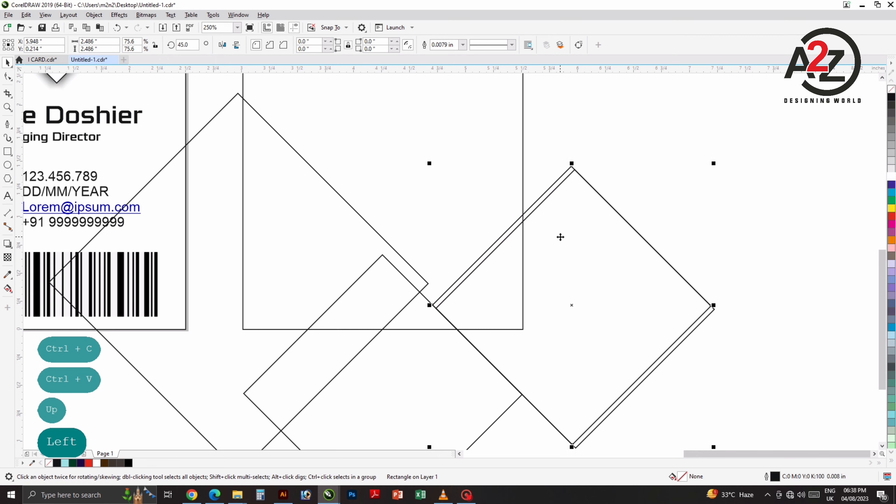
{"action": "key", "text": "Up"}
{"action": "key", "text": "Left"}
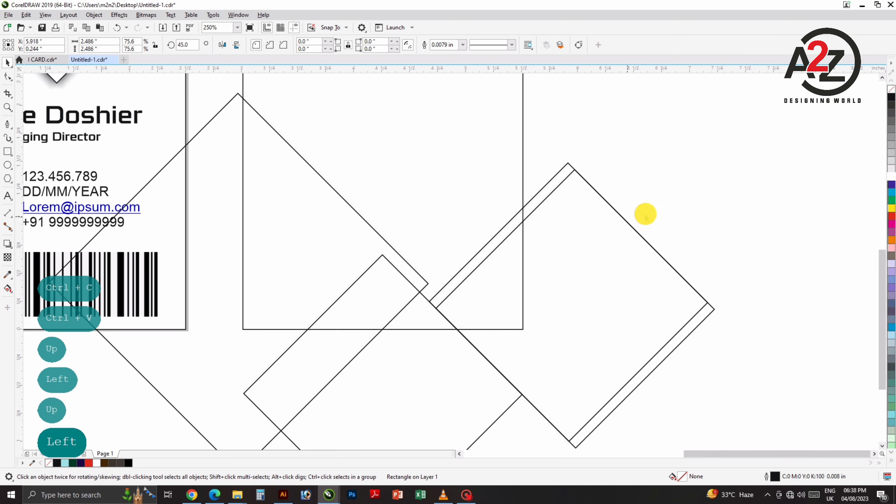
{"action": "left_click", "coordinate": [580, 320]}
{"action": "key", "text": "ctrl+z"}
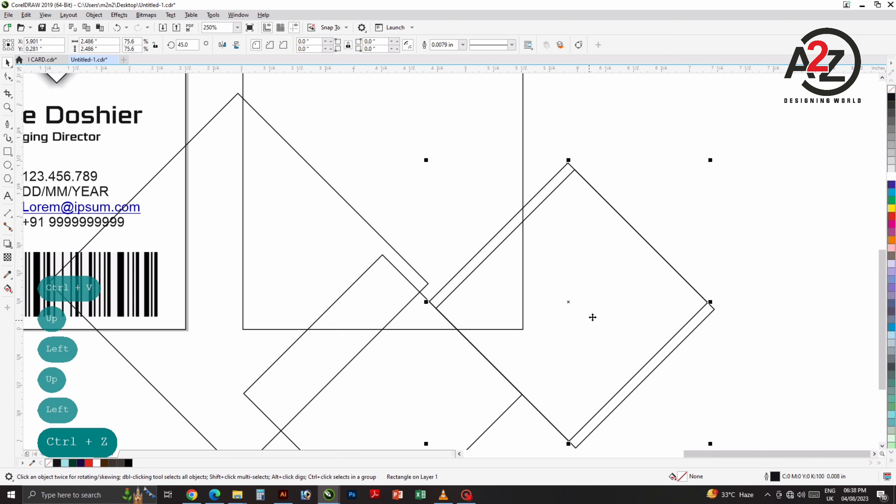
Step: Paste a second copy, offset up and left again for a third stripe line
{"action": "key", "text": "ctrl+c"}
{"action": "key", "text": "ctrl+v"}
{"action": "key", "text": "Up"}
{"action": "left_click", "coordinate": [609, 277]}
{"action": "key", "text": "Left"}
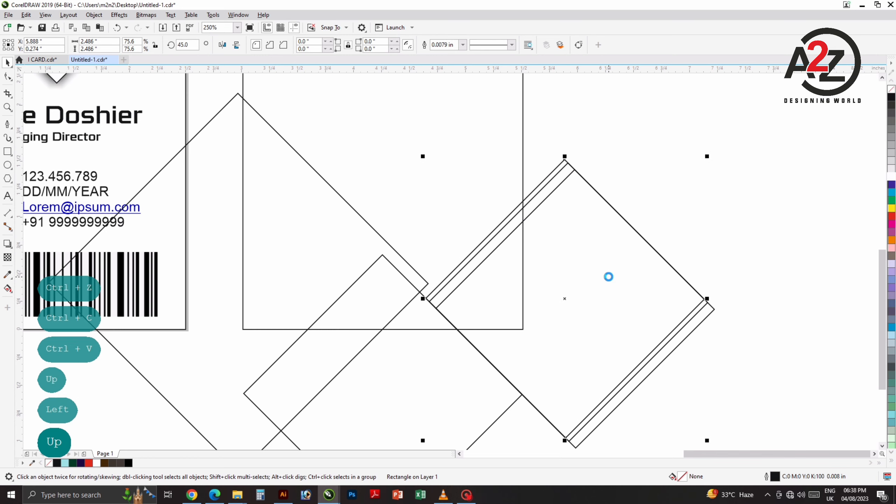
{"action": "key", "text": "Up"}
{"action": "key", "text": "Left"}
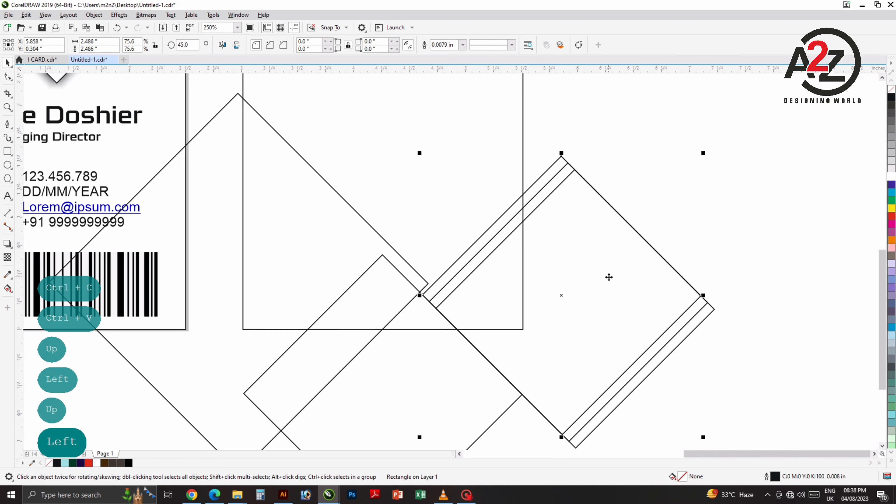
{"action": "left_click", "coordinate": [641, 178]}
Step: Zoom in to about 154% on the diamond arrangement
{"action": "left_click", "coordinate": [340, 253]}
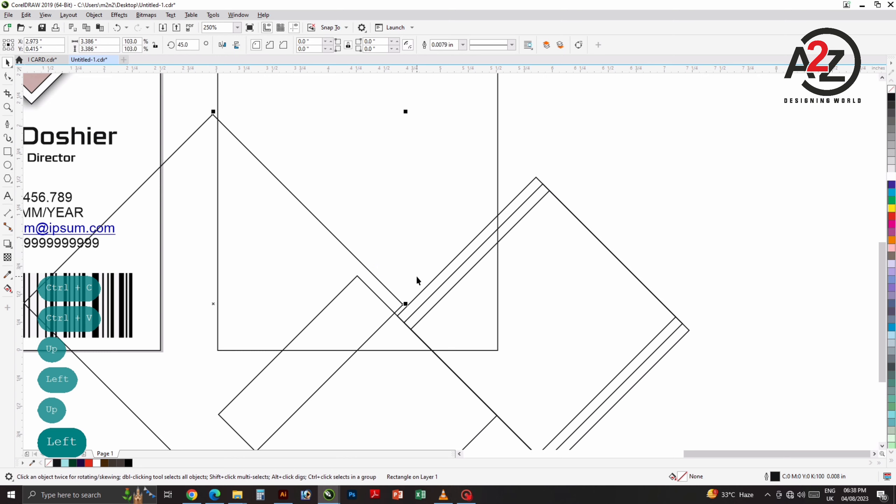
{"action": "scroll", "coordinate": [417, 276], "scroll_direction": "down", "scroll_amount": 1}
{"action": "left_click_drag", "start_coordinate": [417, 276], "coordinate": [390, 236]}
{"action": "key", "text": "z"}
{"action": "left_click_drag", "start_coordinate": [624, 121], "coordinate": [153, 424]}
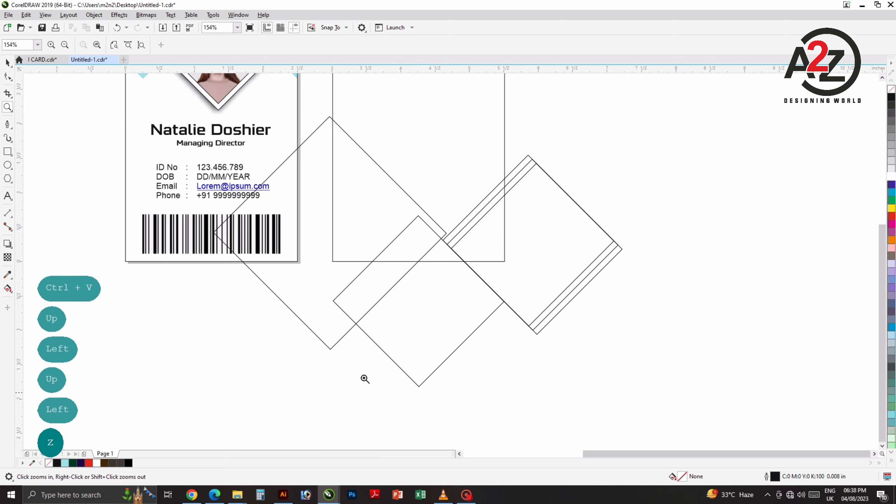
Step: Fill the large left diamond dark purple and the bottom small diamond dark green from the palette
{"action": "key", "text": "space"}
{"action": "left_click", "coordinate": [537, 363]}
{"action": "left_click_drag", "start_coordinate": [614, 350], "coordinate": [574, 363]}
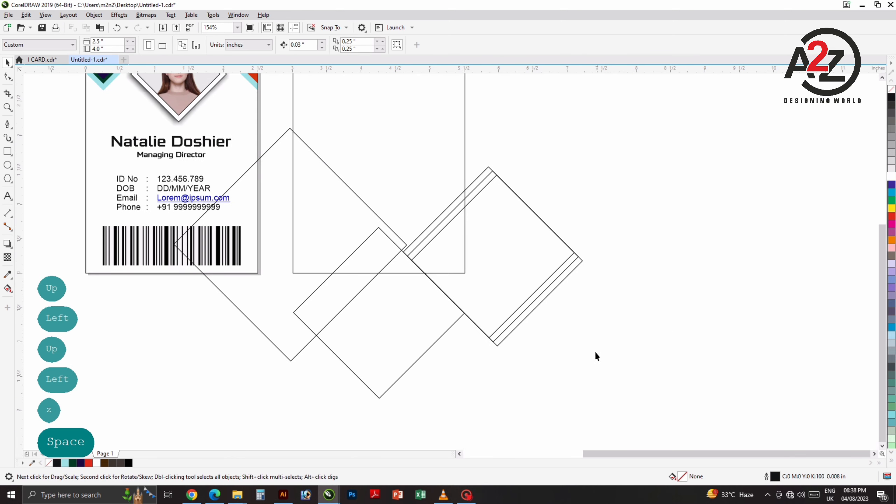
{"action": "left_click", "coordinate": [327, 233]}
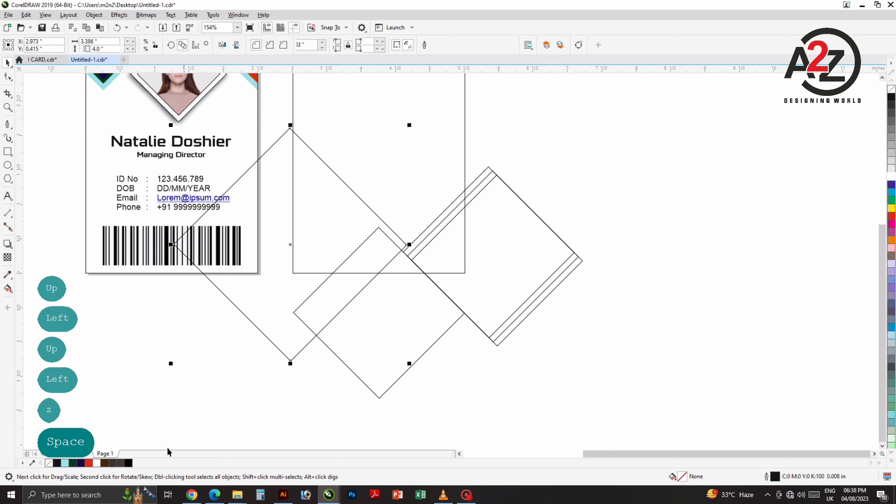
{"action": "left_click", "coordinate": [382, 317]}
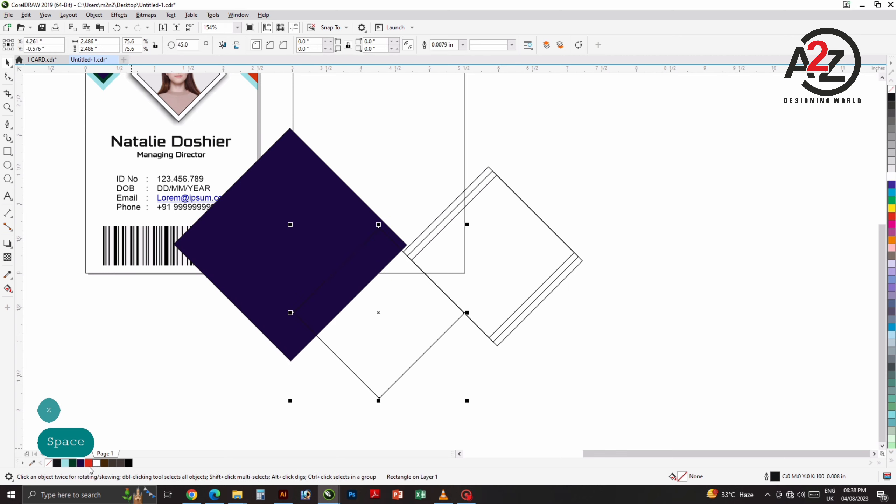
{"action": "left_click", "coordinate": [73, 463]}
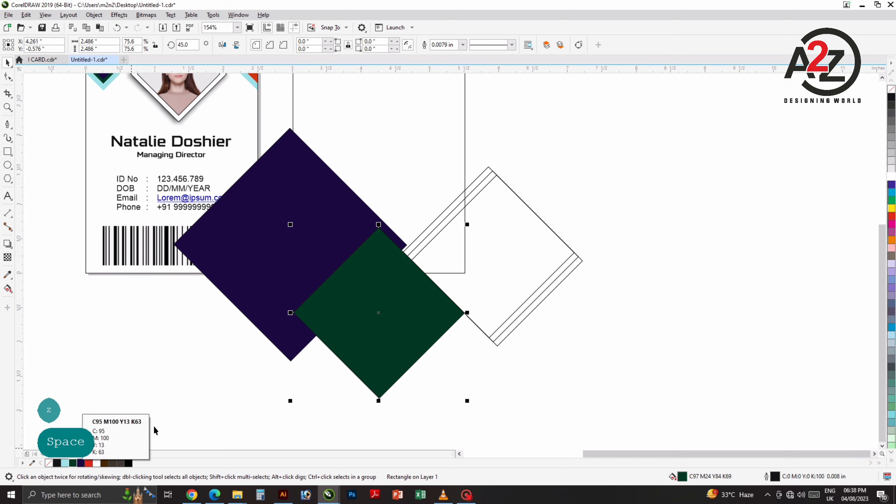
{"action": "left_click", "coordinate": [128, 462]}
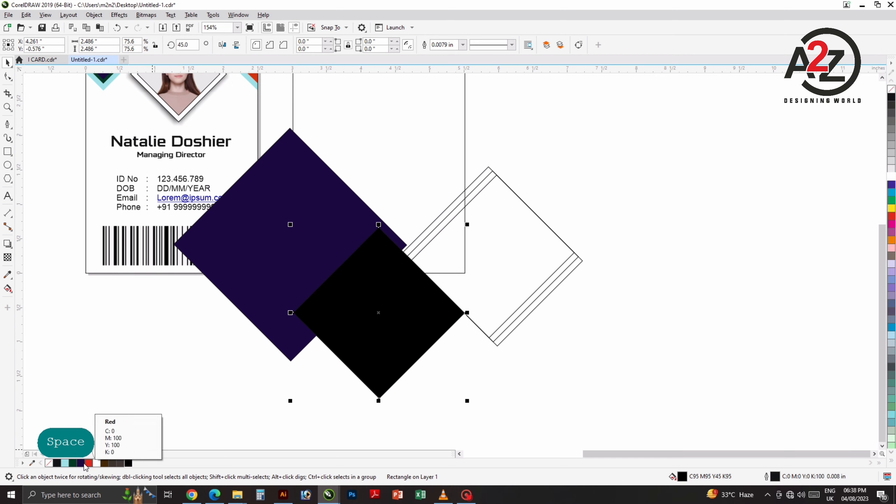
{"action": "left_click", "coordinate": [74, 463]}
{"action": "left_click", "coordinate": [227, 342]}
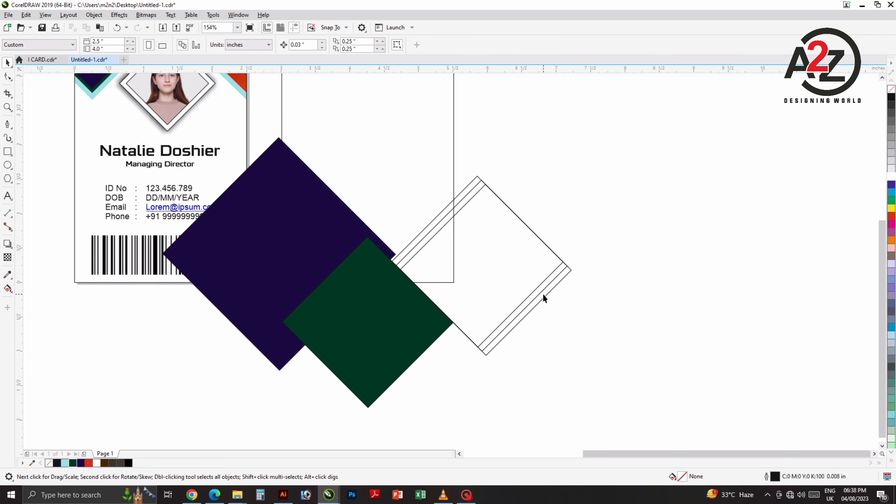
Step: Fill the right diamond bright red from the palette
{"action": "left_click", "coordinate": [541, 258]}
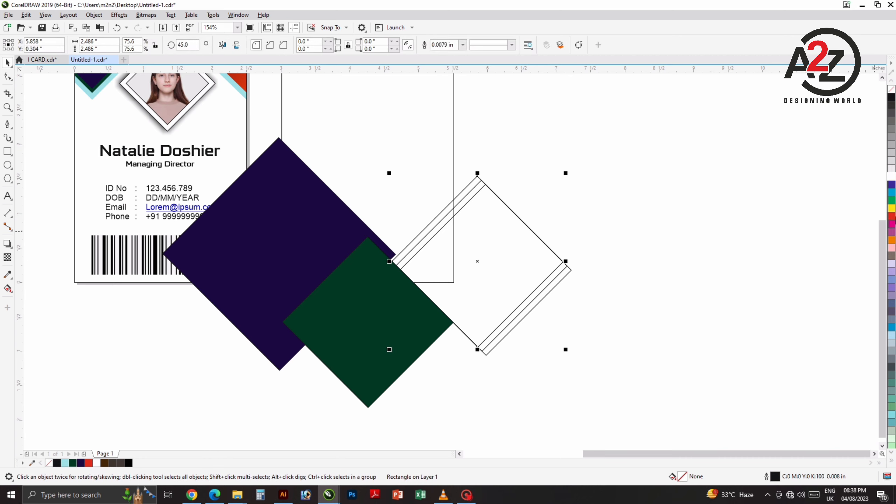
{"action": "left_click", "coordinate": [892, 215]}
{"action": "left_click", "coordinate": [609, 284]}
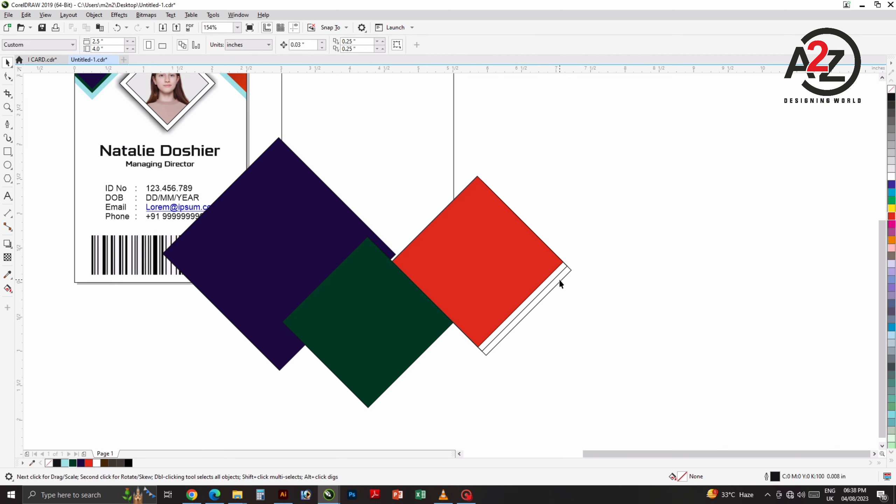
Step: Send the red diamond backward behind its offset stripe copies with Ctrl+Page Down
{"action": "left_click", "coordinate": [526, 258]}
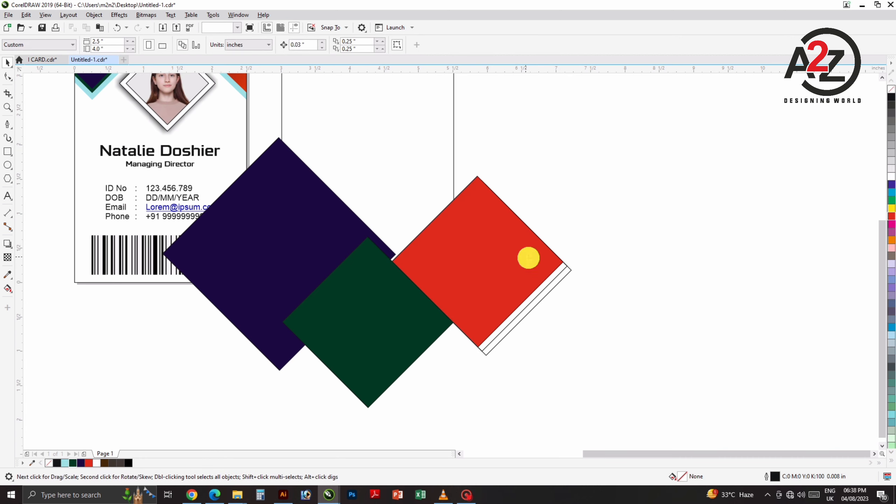
{"action": "key", "text": "ctrl+Page_Down"}
{"action": "key", "text": "ctrl+Page_Down"}
{"action": "key", "text": "ctrl+Page_Down"}
{"action": "key", "text": "ctrl+Page_Down"}
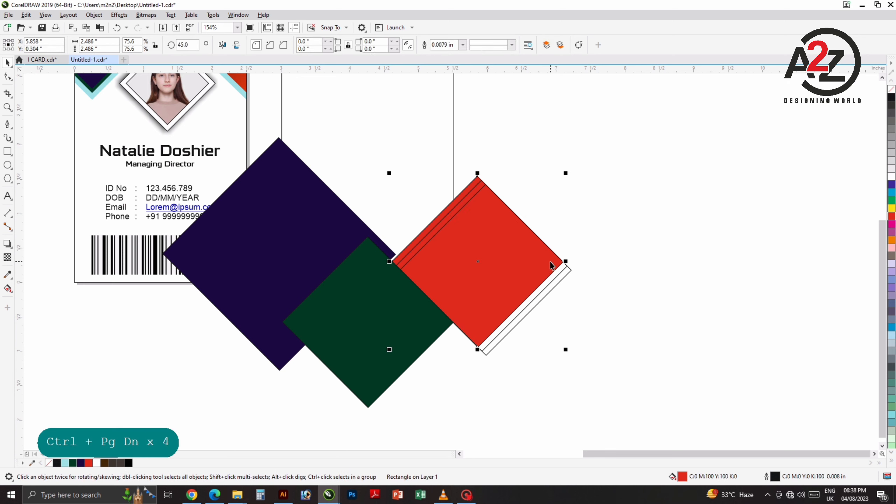
{"action": "left_click", "coordinate": [504, 250]}
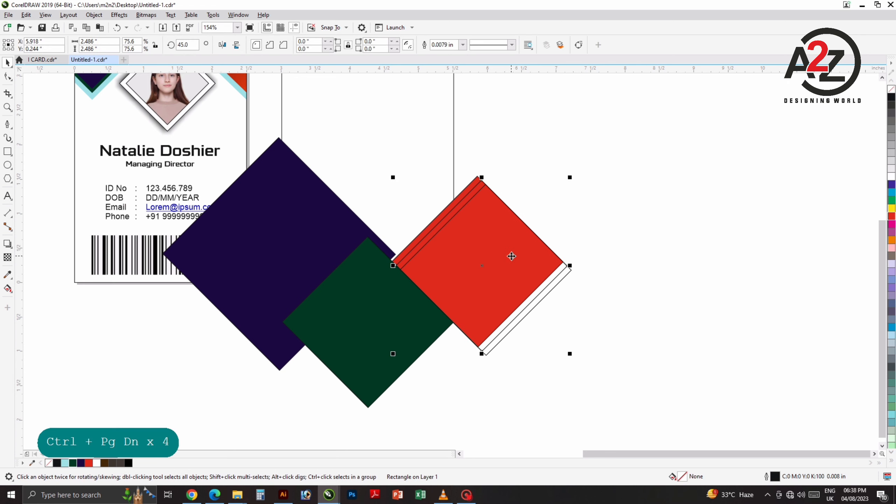
{"action": "left_click", "coordinate": [628, 251]}
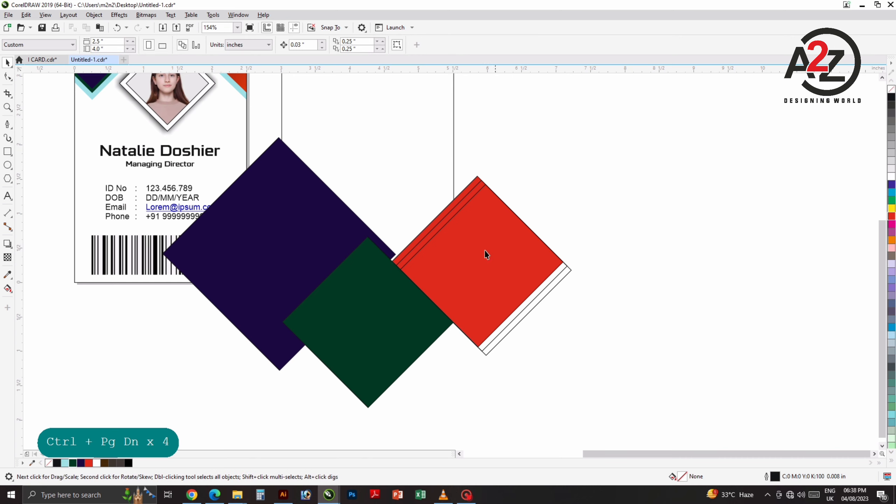
{"action": "left_click", "coordinate": [481, 235]}
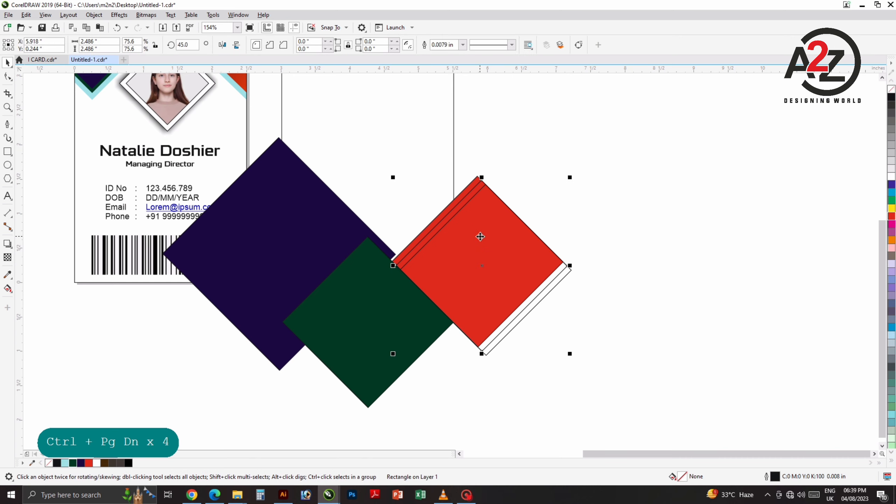
Step: Nudge the red diamond slightly up and left
{"action": "key", "text": "Up"}
{"action": "key", "text": "Left"}
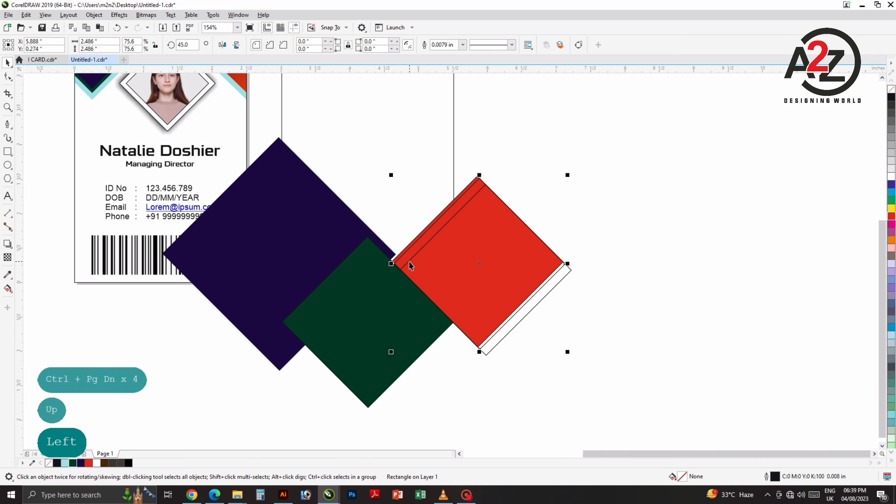
{"action": "key", "text": "Up"}
{"action": "key", "text": "Left"}
{"action": "key", "text": "ctrl+z"}
{"action": "key", "text": "ctrl+z"}
{"action": "key", "text": "ctrl+z"}
{"action": "key", "text": "ctrl+z"}
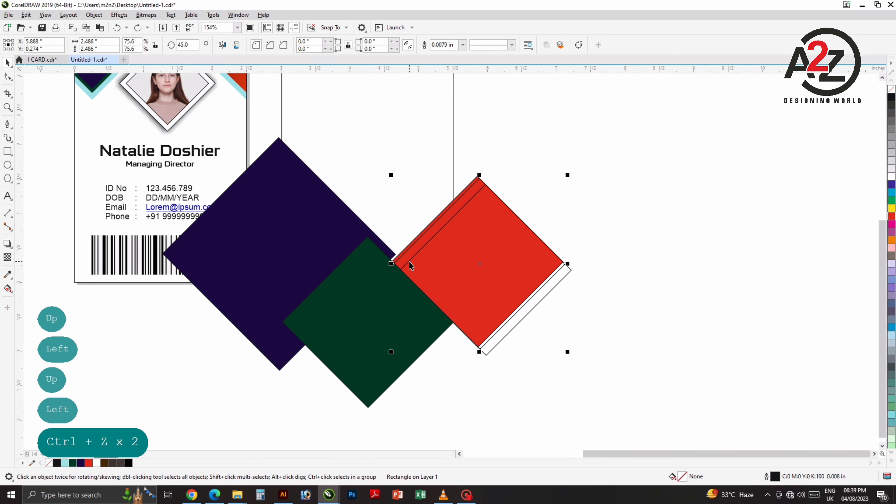
{"action": "left_click", "coordinate": [412, 240]}
{"action": "left_click", "coordinate": [424, 239]}
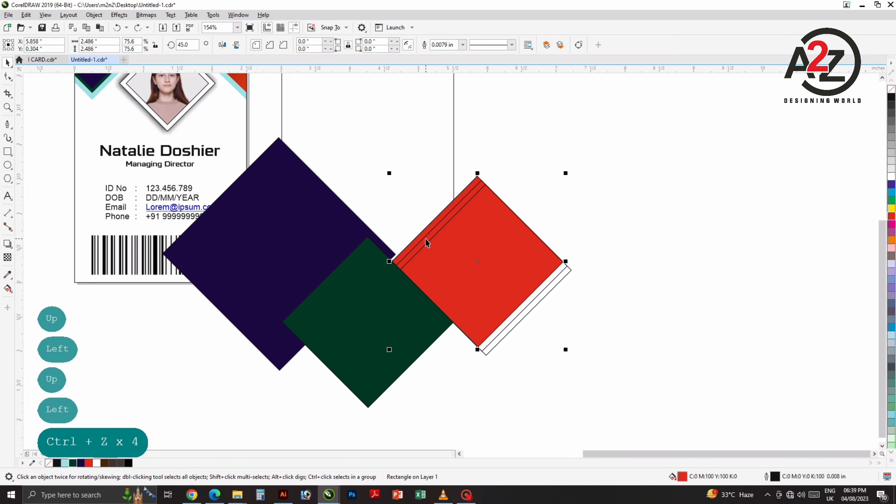
{"action": "key", "text": "Up"}
{"action": "key", "text": "Left"}
{"action": "left_click", "coordinate": [391, 259]}
Step: Drag the red diamond's corner so its edge lines up with the navy shape
{"action": "scroll", "coordinate": [391, 258], "scroll_direction": "up", "scroll_amount": 8}
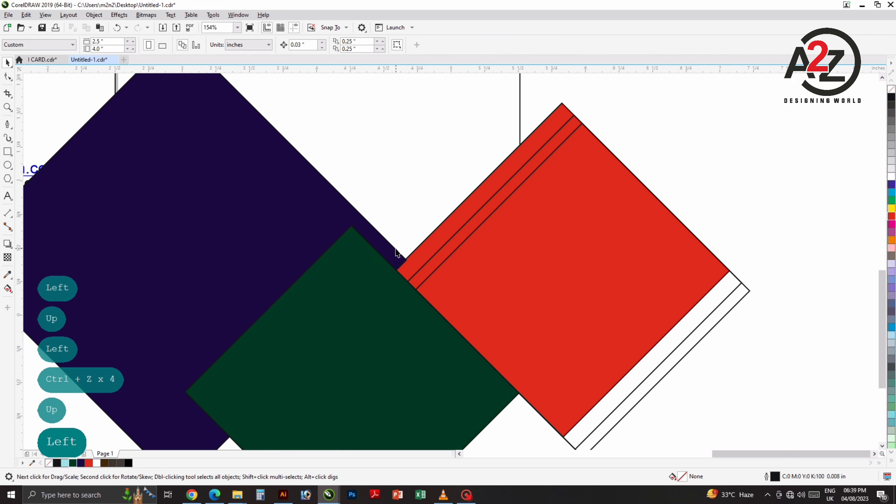
{"action": "left_click", "coordinate": [287, 190]}
{"action": "left_click_drag", "start_coordinate": [288, 190], "coordinate": [276, 213]}
{"action": "scroll", "coordinate": [368, 198], "scroll_direction": "down", "scroll_amount": 2}
{"action": "scroll", "coordinate": [374, 198], "scroll_direction": "down", "scroll_amount": 8}
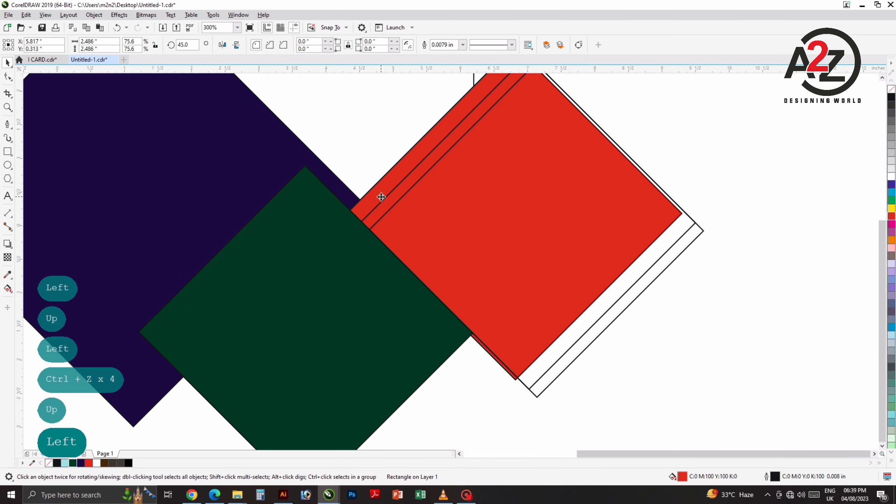
{"action": "left_click", "coordinate": [448, 185]}
{"action": "scroll", "coordinate": [368, 213], "scroll_direction": "up", "scroll_amount": 2}
{"action": "left_click_drag", "start_coordinate": [353, 218], "coordinate": [382, 235]}
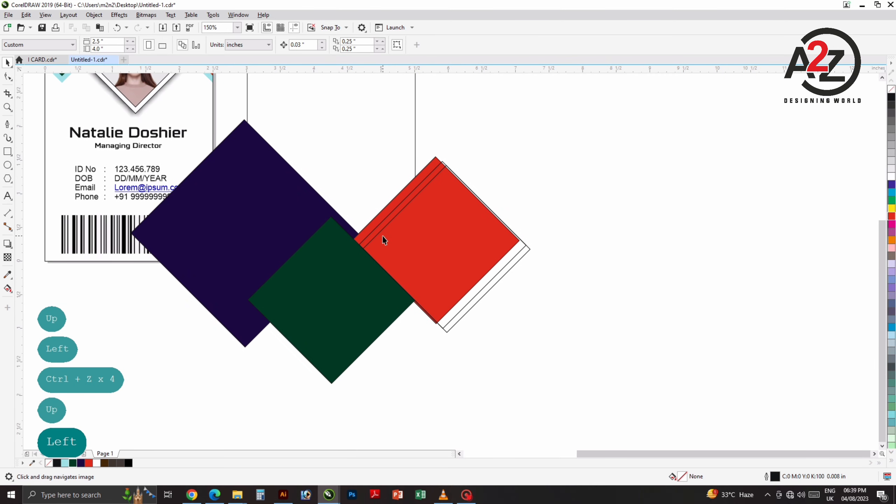
Step: Refill the offset diamond dark purple
{"action": "left_click", "coordinate": [371, 226]}
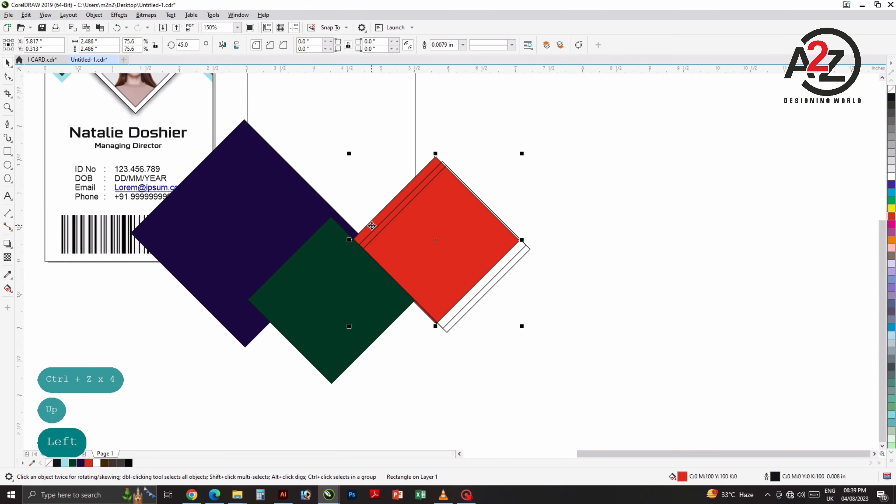
{"action": "left_click", "coordinate": [891, 178]}
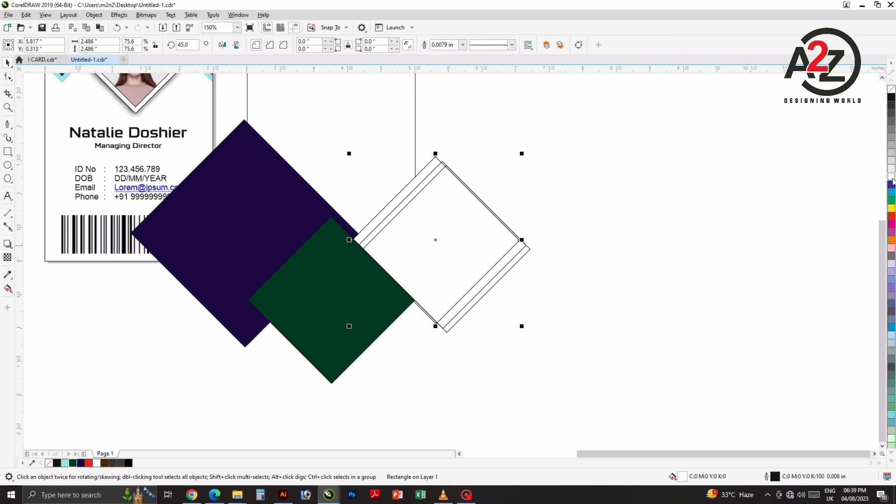
{"action": "key", "text": "ctrl+z"}
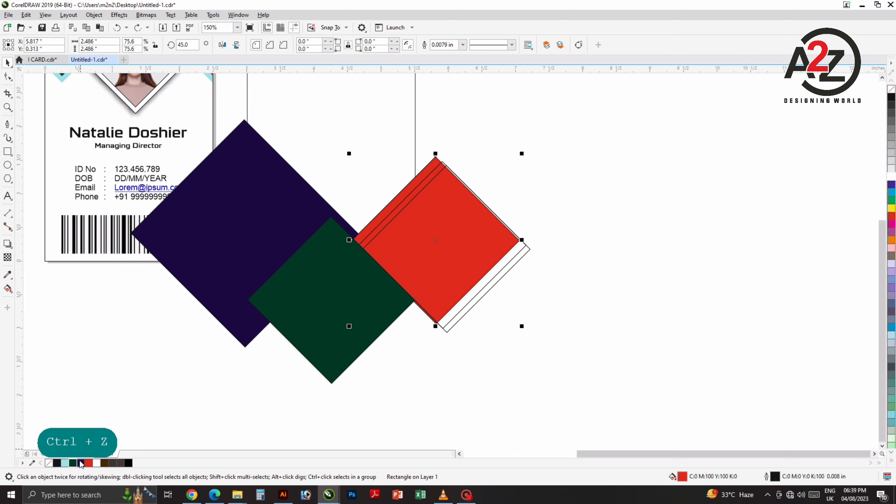
{"action": "left_click", "coordinate": [80, 463]}
{"action": "left_click", "coordinate": [176, 382]}
Step: Bring the rear outline diamond to the front and fill it red, leaving a purple stripe
{"action": "left_click", "coordinate": [447, 243]}
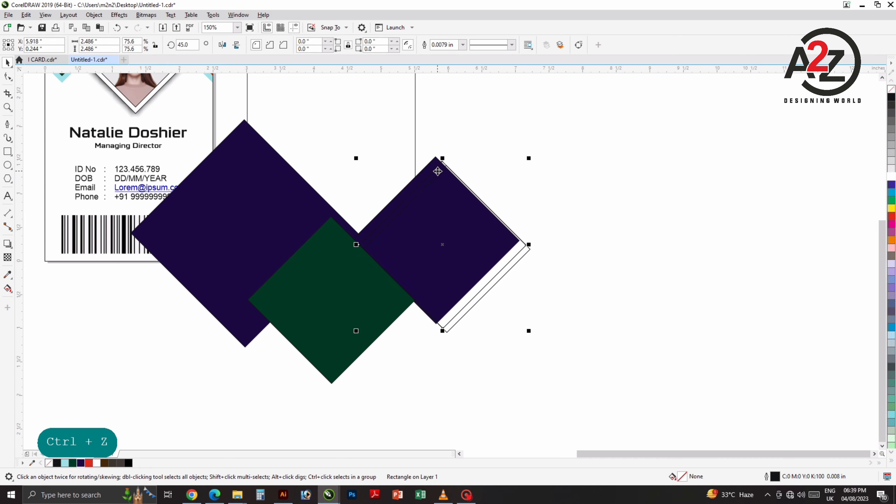
{"action": "left_click", "coordinate": [449, 162]}
{"action": "left_click", "coordinate": [440, 165]}
{"action": "left_click", "coordinate": [890, 178]}
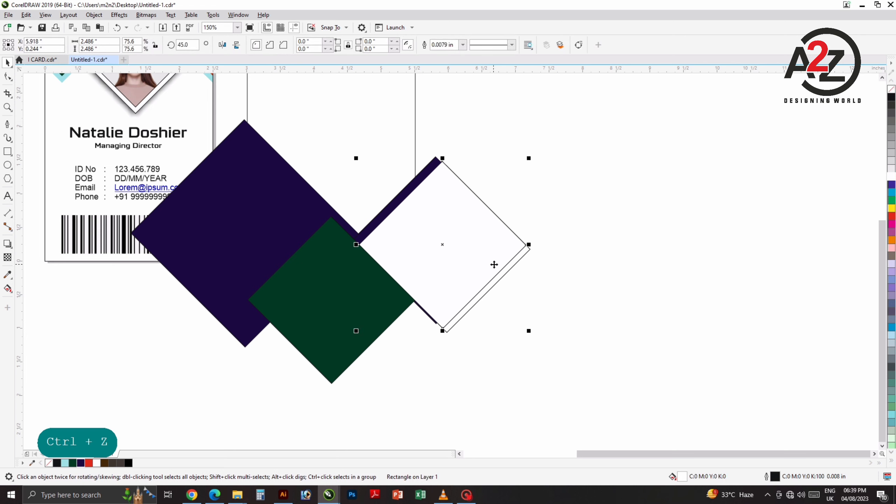
{"action": "left_click", "coordinate": [522, 260]}
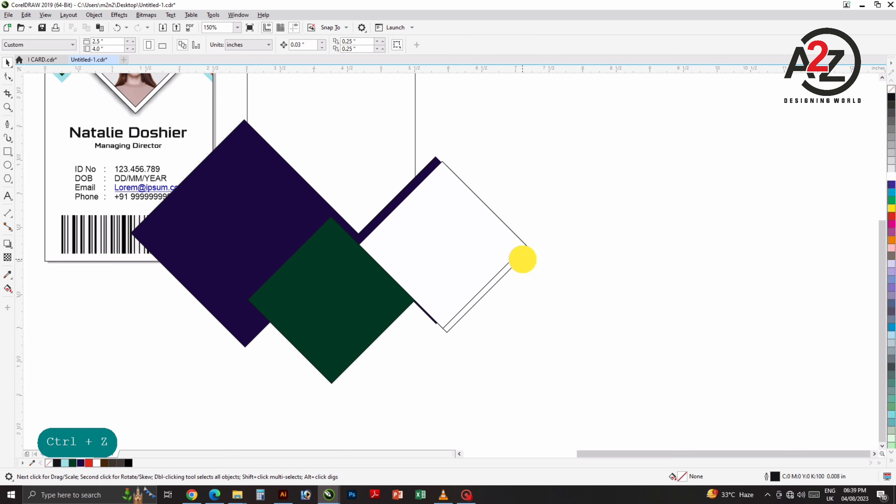
{"action": "key", "text": "ctrl+Home"}
{"action": "left_click", "coordinate": [588, 265]}
{"action": "left_click", "coordinate": [473, 247]}
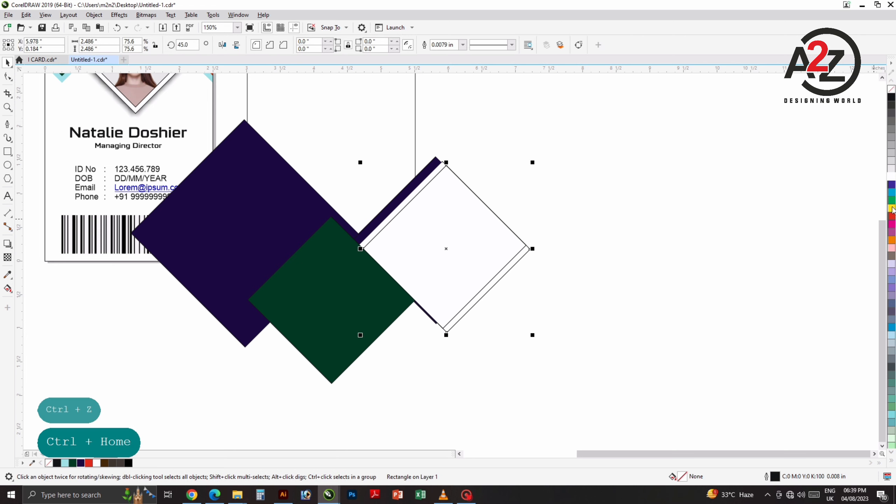
{"action": "left_click", "coordinate": [891, 215]}
{"action": "left_click", "coordinate": [564, 272]}
{"action": "scroll", "coordinate": [556, 259], "scroll_direction": "down", "scroll_amount": 1}
{"action": "left_click_drag", "start_coordinate": [536, 250], "coordinate": [502, 274]}
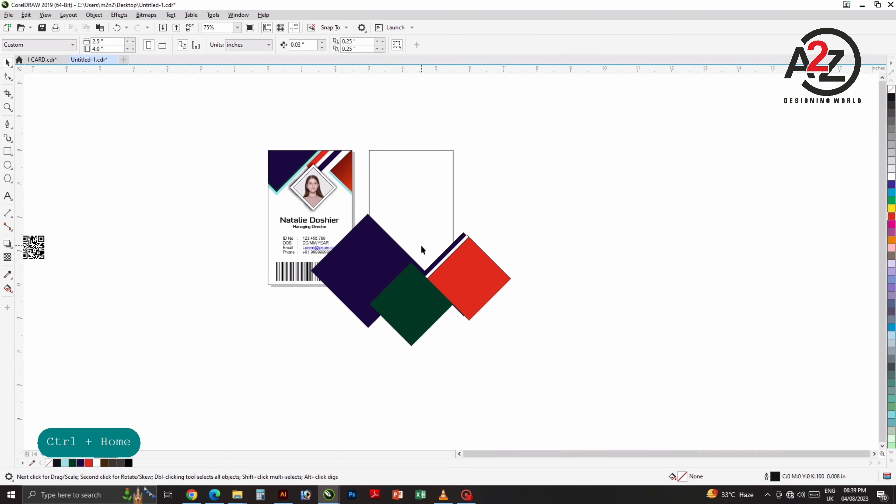
Step: Try dragging a copy of the red diamond higher up, then undo it
{"action": "left_click_drag", "start_coordinate": [457, 238], "coordinate": [458, 260]}
{"action": "left_click_drag", "start_coordinate": [460, 303], "coordinate": [434, 269]}
{"action": "scroll", "coordinate": [446, 256], "scroll_direction": "up", "scroll_amount": 1}
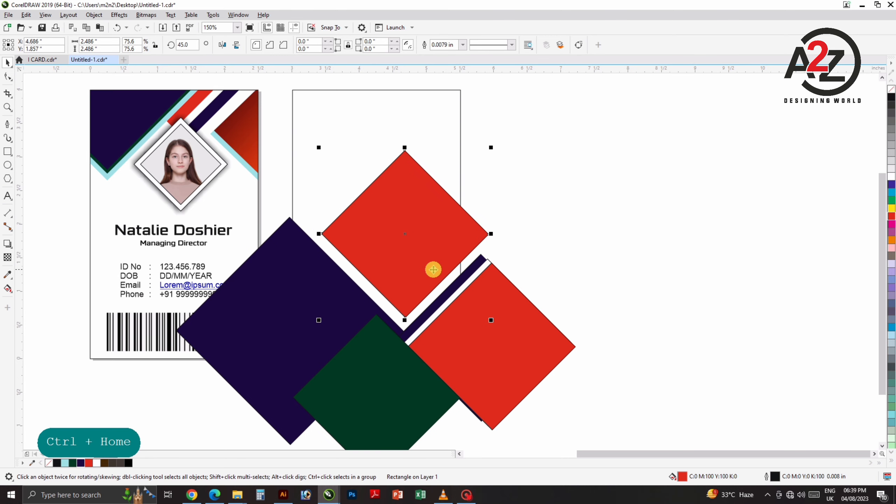
{"action": "key", "text": "ctrl+z"}
{"action": "key", "text": "ctrl+z"}
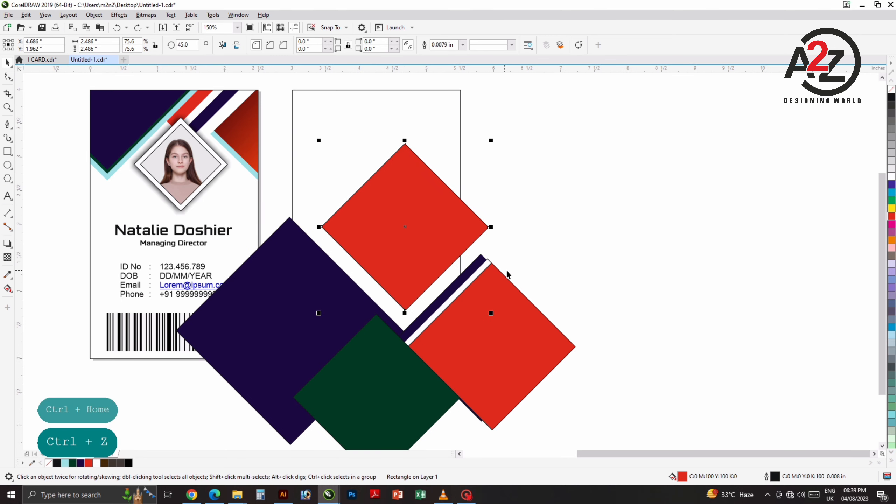
Step: Copy and paste the lower red diamond and nudge the copy well above it
{"action": "left_click", "coordinate": [483, 303]}
{"action": "left_click", "coordinate": [634, 295]}
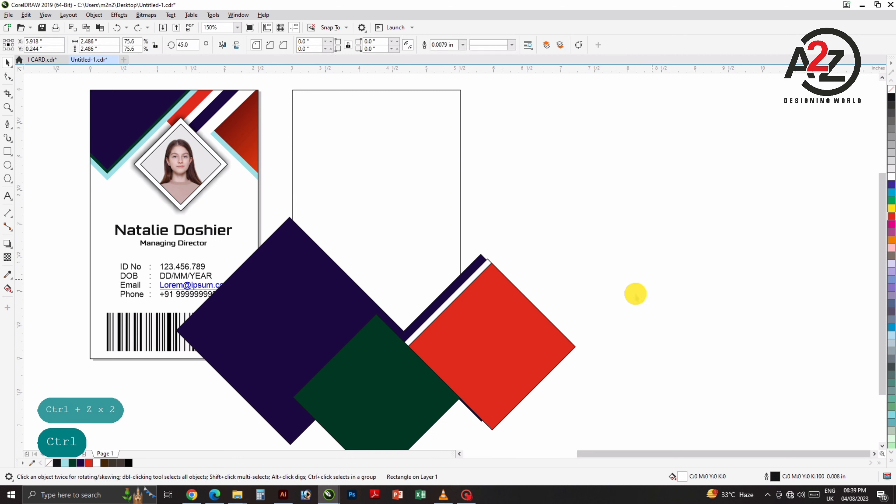
{"action": "left_click", "coordinate": [514, 336]}
{"action": "key", "text": "ctrl+c"}
{"action": "key", "text": "ctrl+v"}
{"action": "key", "text": "Up"}
{"action": "key", "text": "Left"}
{"action": "key", "text": "Up"}
{"action": "key", "text": "Up"}
{"action": "key", "text": "Up"}
{"action": "key", "text": "Up"}
{"action": "key", "text": "Up"}
{"action": "key", "text": "Up"}
{"action": "key", "text": "Up"}
{"action": "key", "text": "Up"}
{"action": "key", "text": "Up"}
{"action": "key", "text": "Up"}
{"action": "key", "text": "Up"}
{"action": "key", "text": "Up"}
{"action": "key", "text": "Up"}
{"action": "key", "text": "Up"}
{"action": "key", "text": "Up"}
{"action": "key", "text": "Up"}
{"action": "key", "text": "Up"}
{"action": "key", "text": "Up"}
{"action": "key", "text": "Up"}
{"action": "key", "text": "Up"}
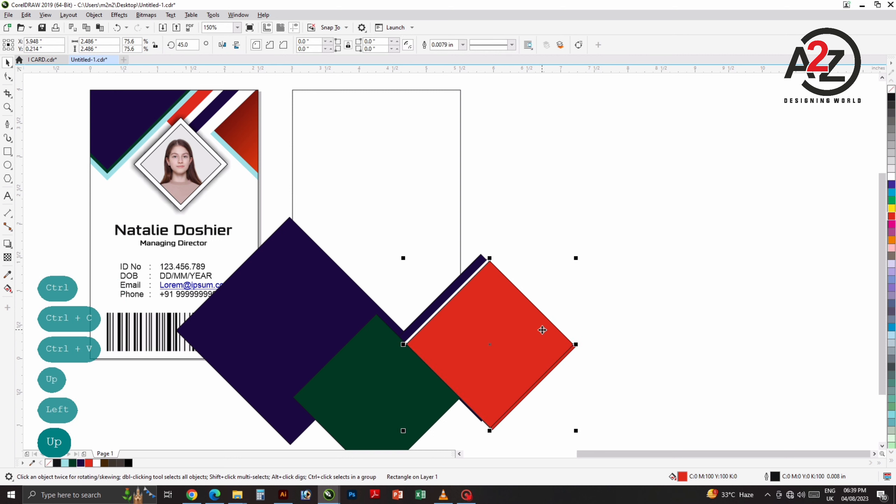
{"action": "key", "text": "Up"}
{"action": "key", "text": "Up"}
{"action": "key", "text": "Up"}
{"action": "key", "text": "Up"}
{"action": "key", "text": "Up"}
{"action": "key", "text": "Up"}
{"action": "key", "text": "Up"}
{"action": "key", "text": "Up"}
{"action": "key", "text": "Up"}
{"action": "key", "text": "Up"}
{"action": "key", "text": "Up"}
{"action": "key", "text": "Up"}
{"action": "key", "text": "Up"}
{"action": "key", "text": "Up"}
{"action": "key", "text": "Up"}
{"action": "key", "text": "Up"}
{"action": "key", "text": "Up"}
{"action": "key", "text": "Up"}
{"action": "key", "text": "Up"}
{"action": "key", "text": "Up"}
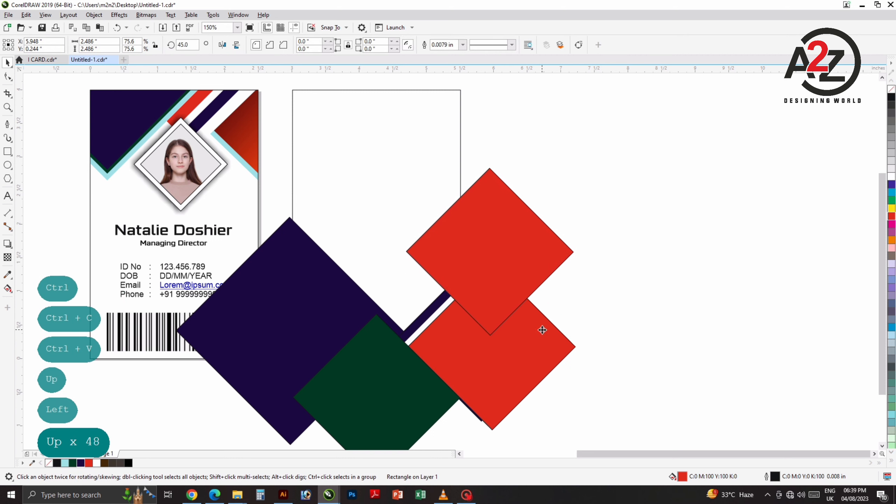
Step: Fine-tune the pasted upper red diamond's position with arrow-key nudges, mostly left and down
{"action": "key", "text": "Left"}
{"action": "key", "text": "Down"}
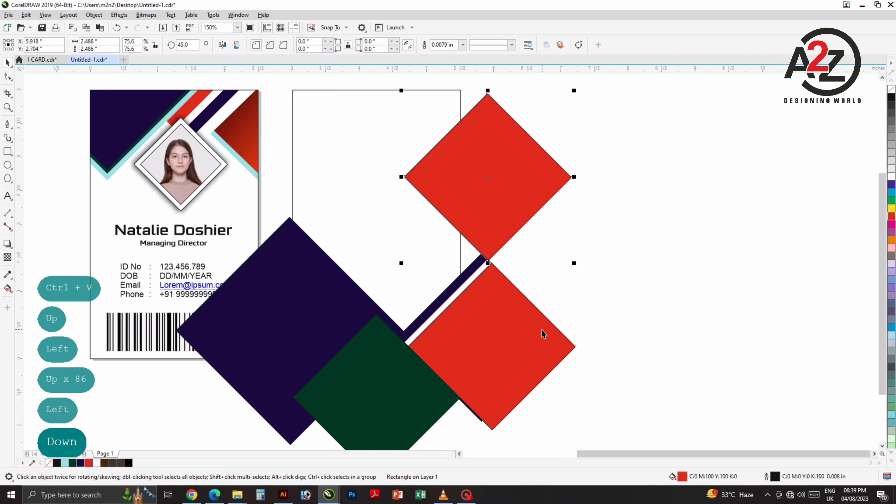
{"action": "key", "text": "Left"}
{"action": "key", "text": "Left"}
{"action": "key", "text": "Left"}
{"action": "key", "text": "Left"}
{"action": "key", "text": "Left"}
{"action": "key", "text": "Left"}
{"action": "key", "text": "Left"}
{"action": "key", "text": "Left"}
{"action": "key", "text": "Left"}
{"action": "key", "text": "Left"}
{"action": "key", "text": "Left"}
{"action": "key", "text": "Left"}
{"action": "key", "text": "Left"}
{"action": "key", "text": "Left"}
{"action": "key", "text": "Left"}
{"action": "key", "text": "Left"}
{"action": "key", "text": "Left"}
{"action": "key", "text": "Left"}
{"action": "key", "text": "Left"}
{"action": "key", "text": "Down"}
{"action": "key", "text": "Down"}
{"action": "key", "text": "Down"}
{"action": "key", "text": "Down"}
{"action": "key", "text": "Down"}
{"action": "key", "text": "Down"}
{"action": "key", "text": "Down"}
{"action": "key", "text": "Down"}
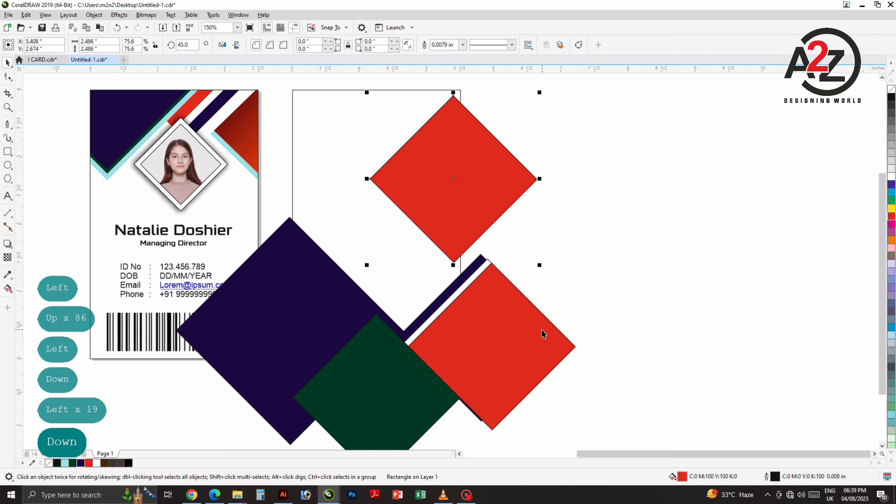
{"action": "key", "text": "Left"}
{"action": "key", "text": "Left"}
{"action": "key", "text": "Left"}
{"action": "key", "text": "Left"}
{"action": "key", "text": "Left"}
{"action": "key", "text": "Left"}
{"action": "key", "text": "Left"}
{"action": "key", "text": "Left"}
{"action": "key", "text": "Left"}
{"action": "key", "text": "Left"}
{"action": "key", "text": "Down"}
{"action": "key", "text": "Down"}
{"action": "key", "text": "Down"}
{"action": "key", "text": "Down"}
{"action": "key", "text": "Down"}
{"action": "key", "text": "Down"}
{"action": "key", "text": "Down"}
{"action": "key", "text": "Down"}
{"action": "key", "text": "Down"}
{"action": "key", "text": "Down"}
{"action": "key", "text": "Down"}
{"action": "key", "text": "Down"}
{"action": "key", "text": "Down"}
{"action": "key", "text": "Down"}
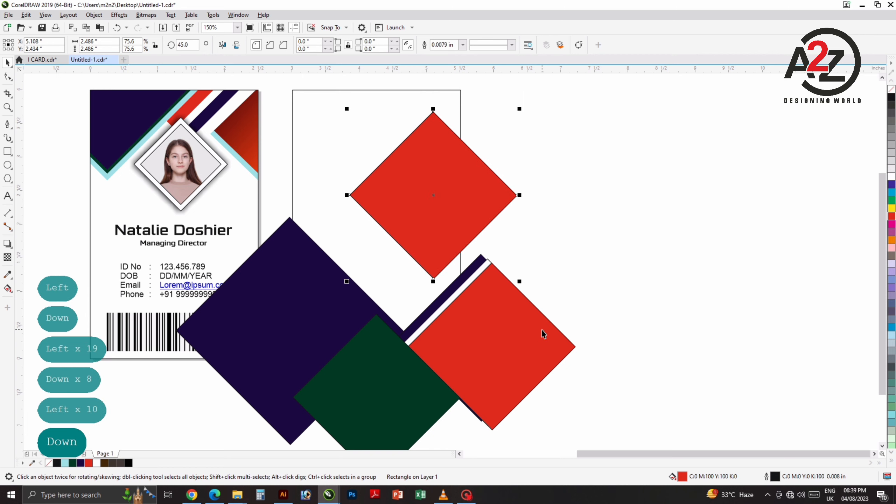
{"action": "key", "text": "Left"}
{"action": "key", "text": "Left"}
{"action": "key", "text": "Left"}
{"action": "key", "text": "Left"}
{"action": "key", "text": "Left"}
{"action": "key", "text": "Left"}
{"action": "key", "text": "Left"}
{"action": "key", "text": "Left"}
{"action": "key", "text": "Left"}
{"action": "key", "text": "Left"}
{"action": "key", "text": "Left"}
{"action": "key", "text": "Left"}
{"action": "key", "text": "Down"}
{"action": "key", "text": "Down"}
{"action": "key", "text": "Down"}
{"action": "key", "text": "Down"}
{"action": "key", "text": "Down"}
{"action": "key", "text": "Down"}
{"action": "key", "text": "Down"}
{"action": "key", "text": "Down"}
{"action": "key", "text": "Down"}
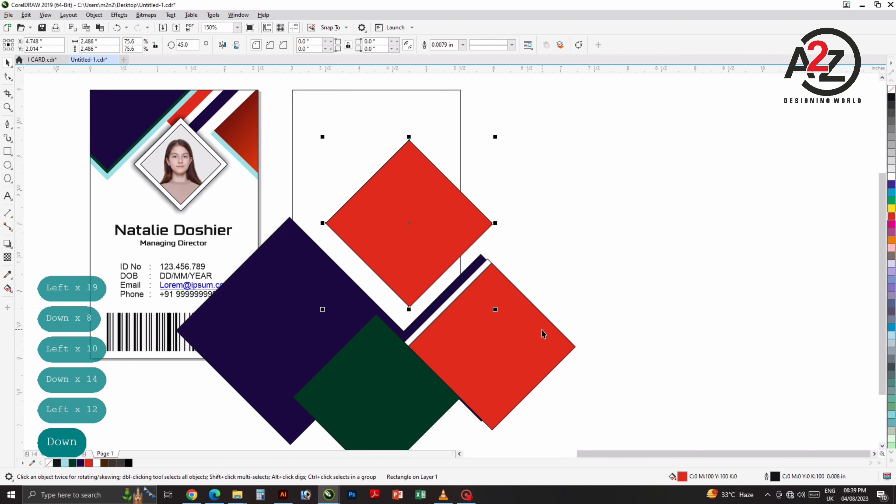
{"action": "key", "text": "Up"}
{"action": "key", "text": "Up"}
{"action": "key", "text": "Left"}
{"action": "key", "text": "Left"}
{"action": "key", "text": "Left"}
{"action": "key", "text": "Down"}
{"action": "key", "text": "Down"}
{"action": "key", "text": "Down"}
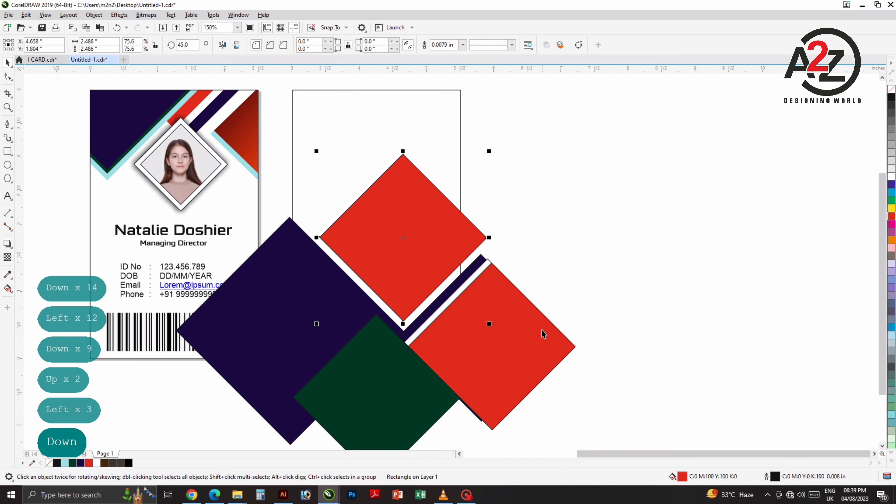
{"action": "key", "text": "Left"}
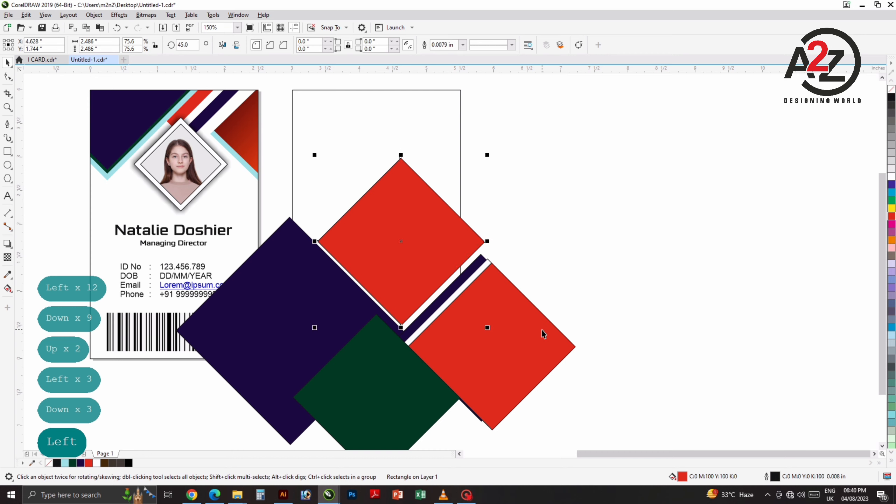
{"action": "key", "text": "Down"}
{"action": "key", "text": "Left"}
{"action": "key", "text": "Down"}
{"action": "key", "text": "Right"}
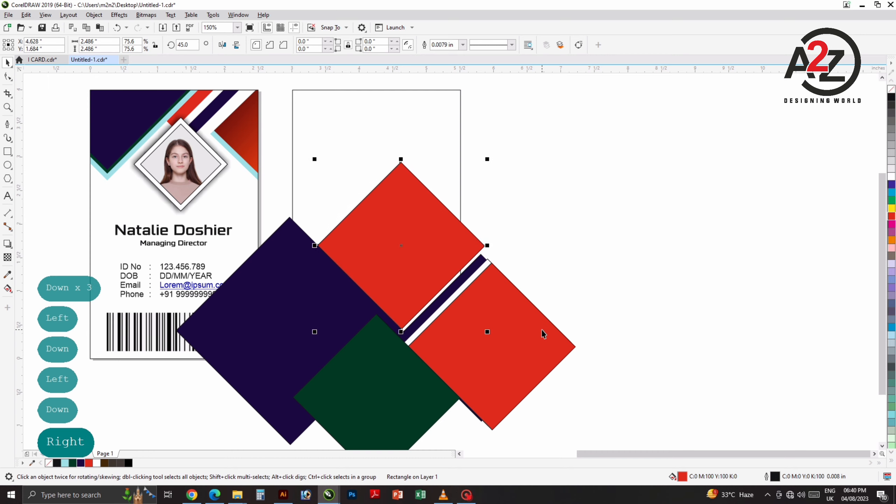
{"action": "key", "text": "Right"}
{"action": "key", "text": "Right"}
{"action": "key", "text": "Down"}
{"action": "key", "text": "Left"}
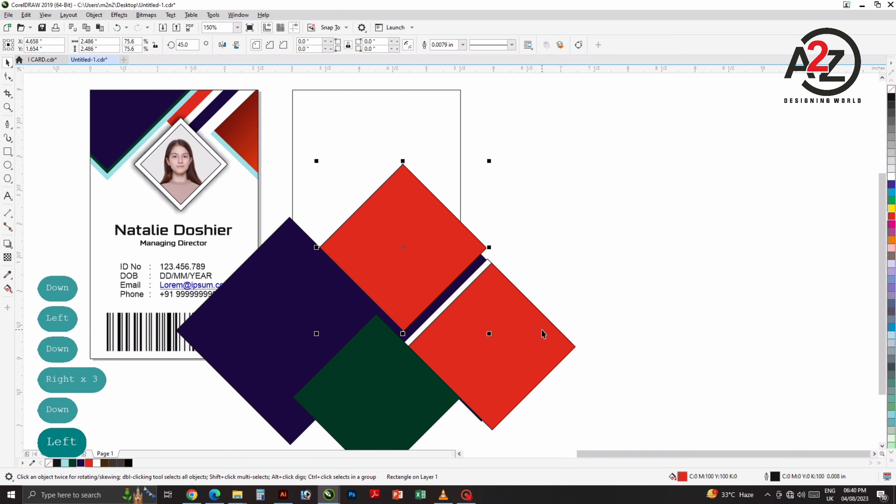
Step: Delete the pasted upper diamond and drag a red diamond up toward the card top
{"action": "left_click", "coordinate": [621, 210]}
{"action": "left_click_drag", "start_coordinate": [452, 300], "coordinate": [455, 261]}
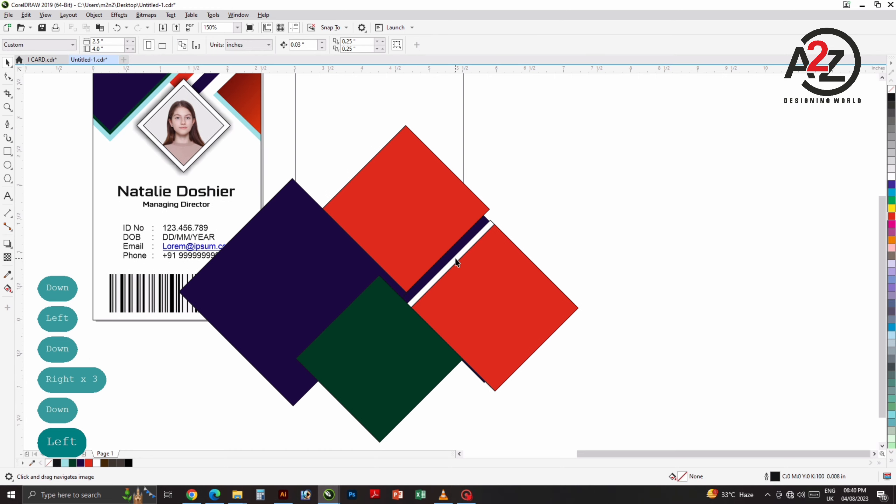
{"action": "left_click", "coordinate": [437, 244]}
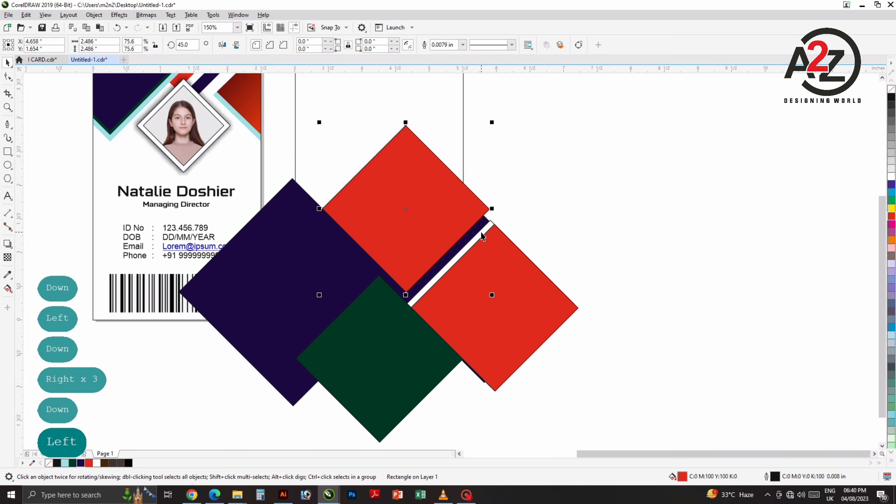
{"action": "key", "text": "Delete"}
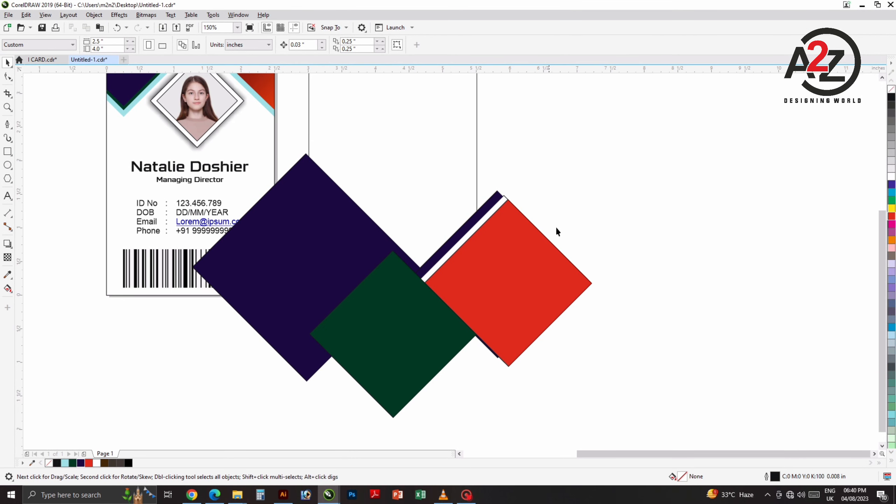
{"action": "left_click_drag", "start_coordinate": [477, 271], "coordinate": [398, 179]}
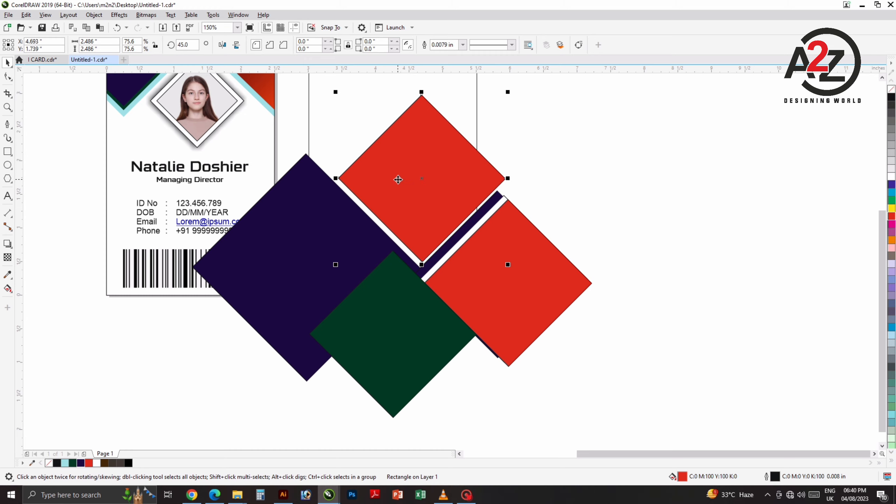
Step: Nudge the upper red diamond slightly left and down, then marquee-select the diamond shapes
{"action": "left_click", "coordinate": [530, 184]}
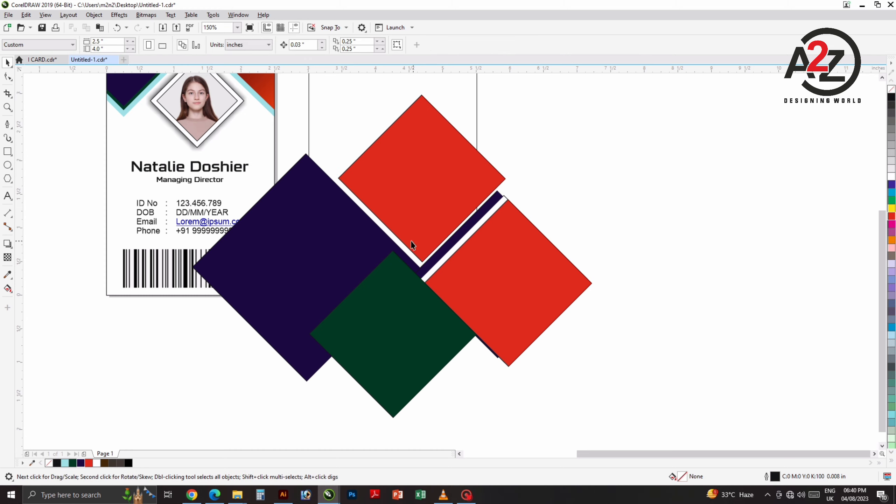
{"action": "scroll", "coordinate": [409, 245], "scroll_direction": "up", "scroll_amount": 1}
{"action": "left_click_drag", "start_coordinate": [430, 210], "coordinate": [425, 212]}
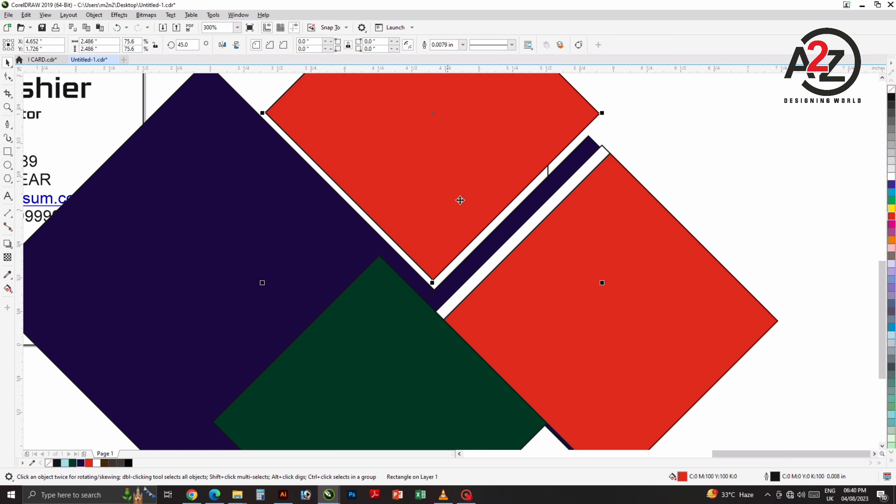
{"action": "scroll", "coordinate": [459, 202], "scroll_direction": "down", "scroll_amount": 1}
{"action": "left_click", "coordinate": [596, 165]}
{"action": "scroll", "coordinate": [600, 165], "scroll_direction": "down", "scroll_amount": 1}
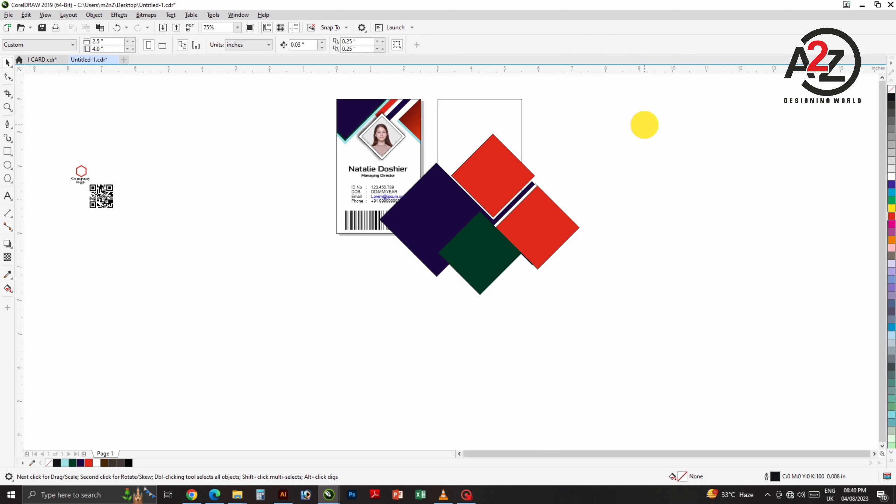
{"action": "left_click_drag", "start_coordinate": [644, 125], "coordinate": [398, 291]}
Step: Select the green, both red and the purple diamonds, then clear the selection
{"action": "left_click", "coordinate": [471, 279]}
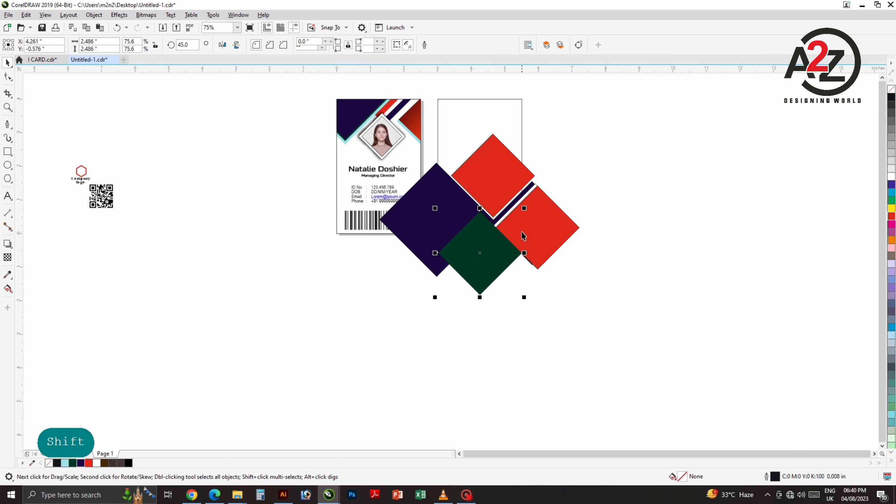
{"action": "left_click", "coordinate": [524, 236], "text": "shift"}
{"action": "left_click", "coordinate": [476, 191], "text": "shift"}
{"action": "left_click", "coordinate": [455, 201], "text": "shift"}
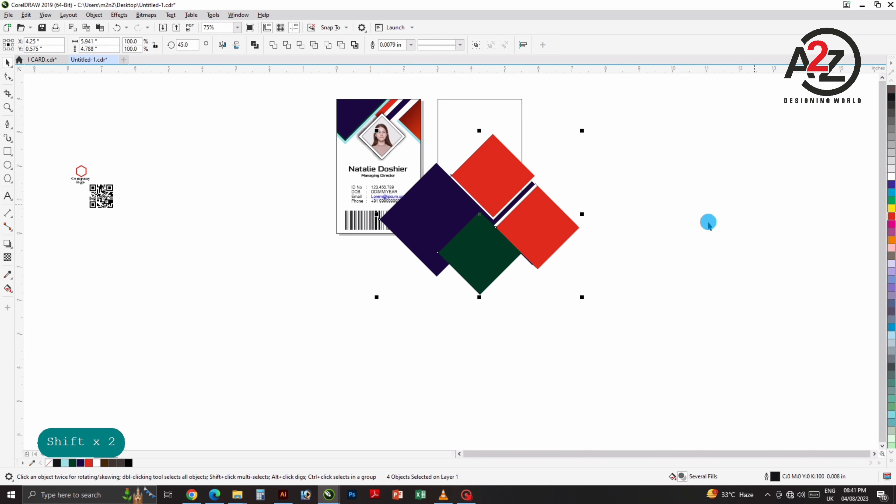
{"action": "left_click", "coordinate": [573, 257]}
{"action": "scroll", "coordinate": [573, 258], "scroll_direction": "up", "scroll_amount": 1}
{"action": "scroll", "coordinate": [582, 245], "scroll_direction": "down", "scroll_amount": 1}
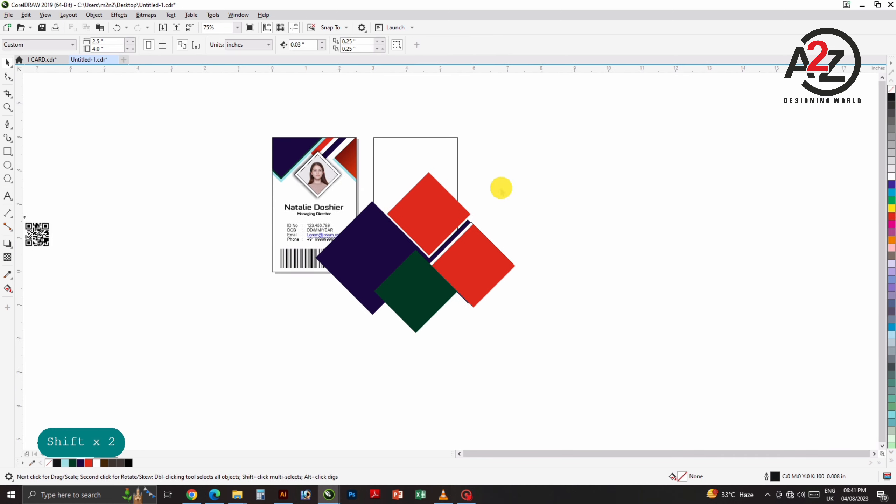
Step: Move the front ID card left and PowerClip the diamonds and stripe inside the back card
{"action": "left_click_drag", "start_coordinate": [210, 102], "coordinate": [371, 307]}
{"action": "left_click_drag", "start_coordinate": [332, 210], "coordinate": [251, 204]}
{"action": "left_click_drag", "start_coordinate": [303, 165], "coordinate": [542, 343]}
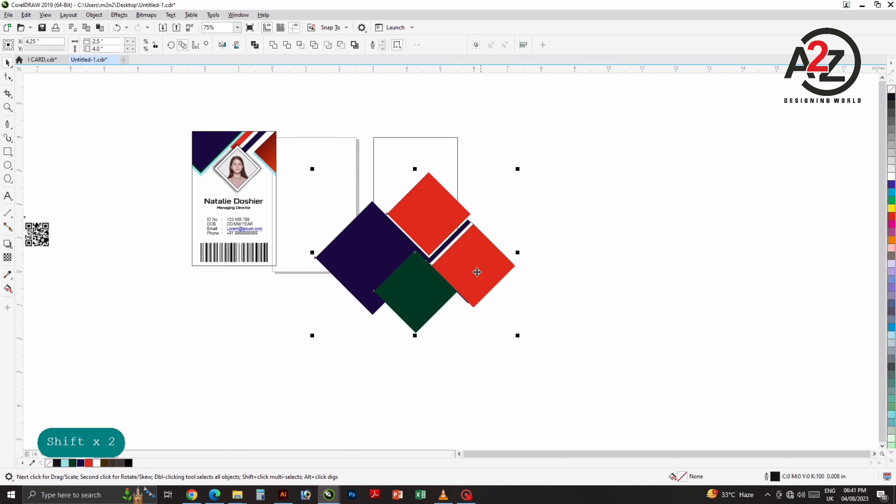
{"action": "right_click", "coordinate": [456, 262]}
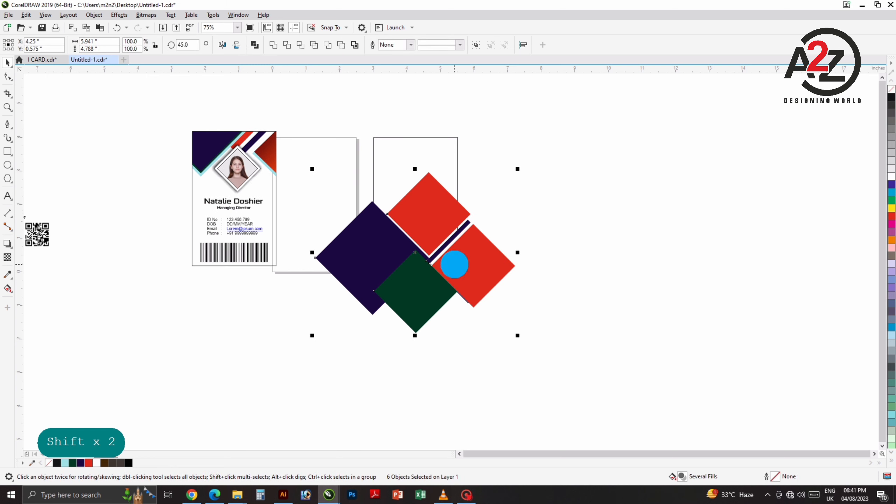
{"action": "left_click", "coordinate": [500, 124]}
{"action": "left_click", "coordinate": [452, 148]}
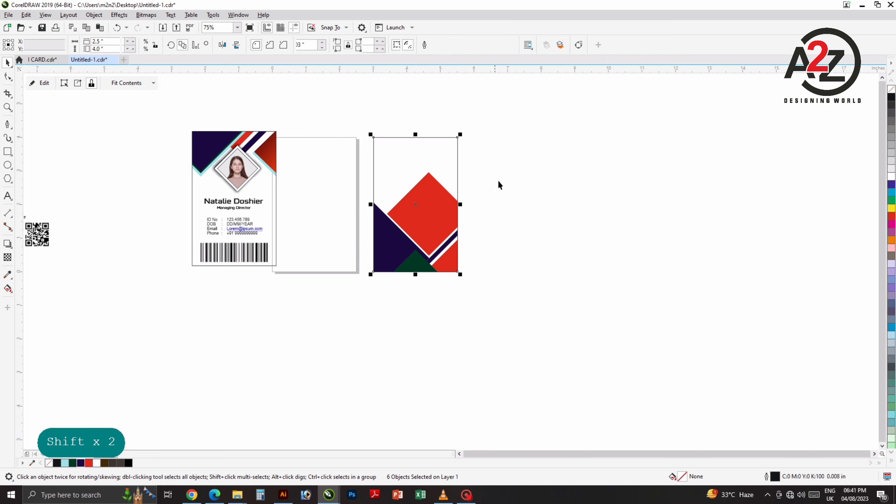
Step: Edit the PowerClip, convert the upper red diamond to curves and reshape its nodes into a diagonal band
{"action": "left_click", "coordinate": [484, 242]}
{"action": "left_click", "coordinate": [398, 234]}
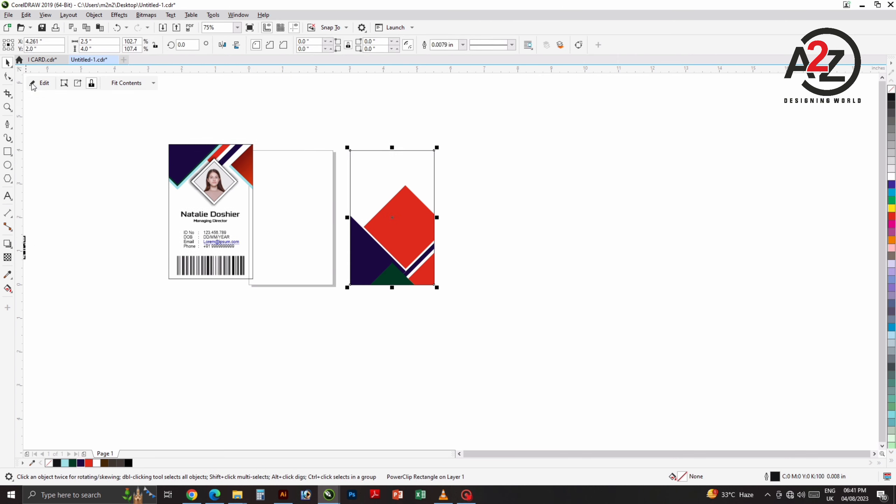
{"action": "left_click", "coordinate": [32, 85]}
{"action": "left_click", "coordinate": [414, 225]}
{"action": "scroll", "coordinate": [412, 225], "scroll_direction": "up", "scroll_amount": 2}
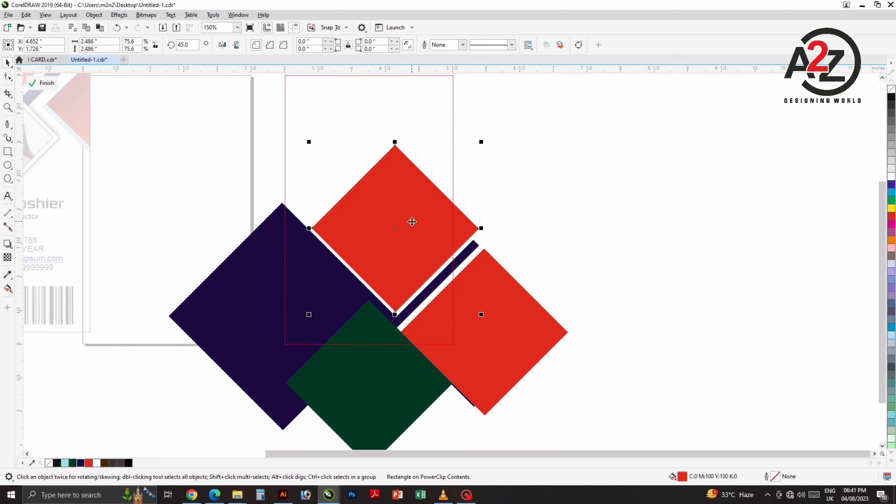
{"action": "key", "text": "ctrl+q"}
{"action": "key", "text": "F10"}
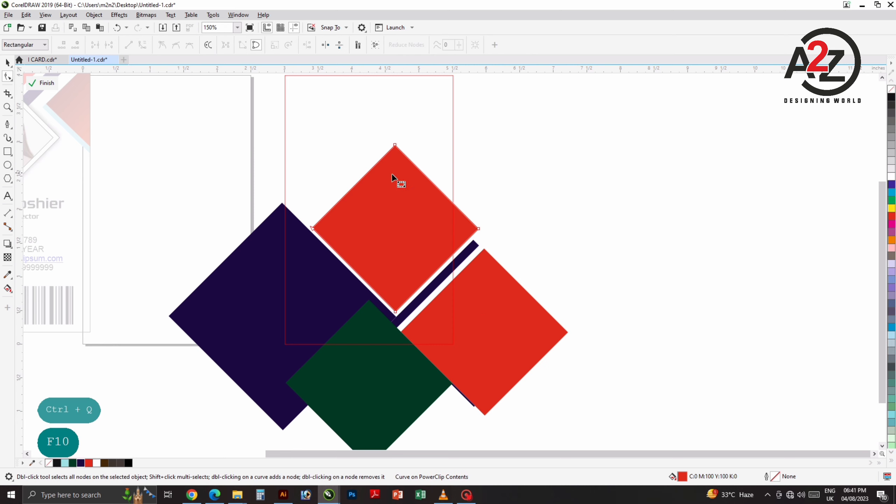
{"action": "left_click_drag", "start_coordinate": [420, 128], "coordinate": [377, 293]}
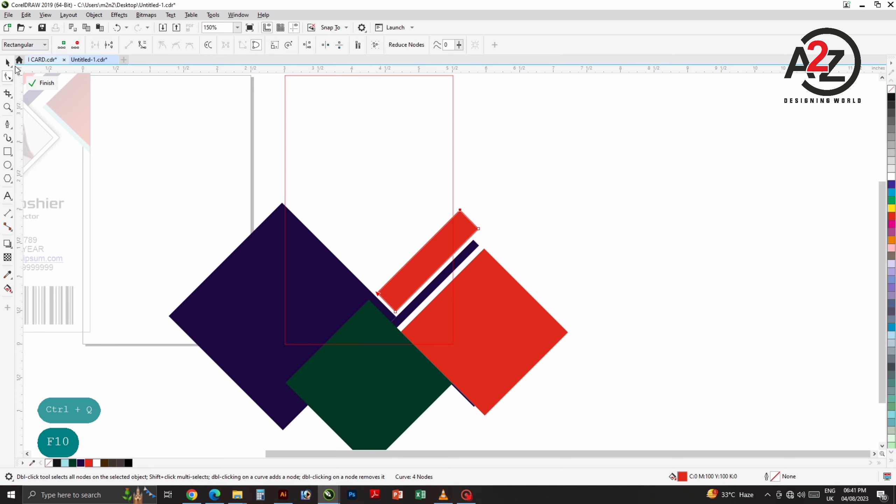
{"action": "left_click", "coordinate": [7, 62]}
{"action": "left_click", "coordinate": [44, 82]}
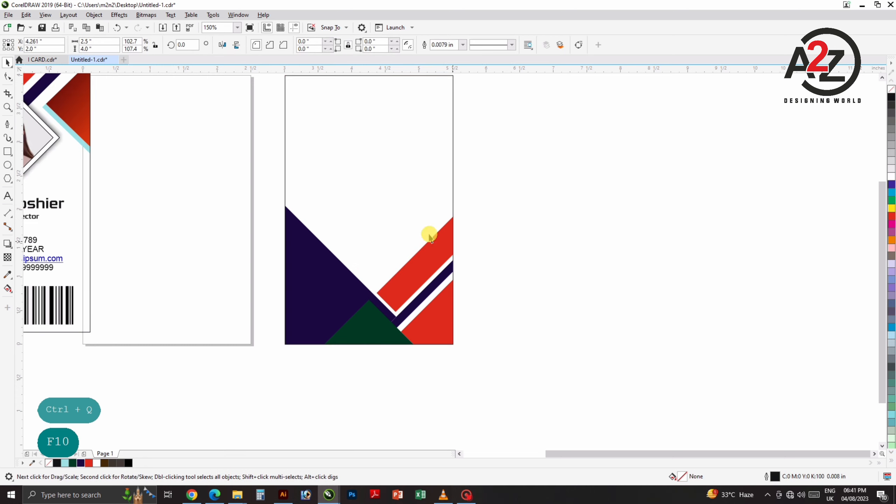
Step: Pan and zoom the view to centre on the back card
{"action": "left_click_drag", "start_coordinate": [433, 244], "coordinate": [421, 266]}
{"action": "left_click", "coordinate": [480, 236]}
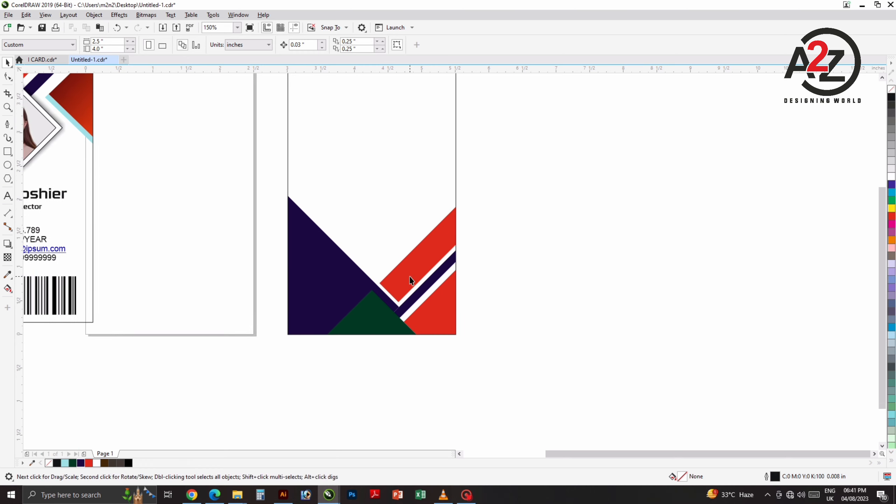
{"action": "scroll", "coordinate": [409, 279], "scroll_direction": "up", "scroll_amount": 2}
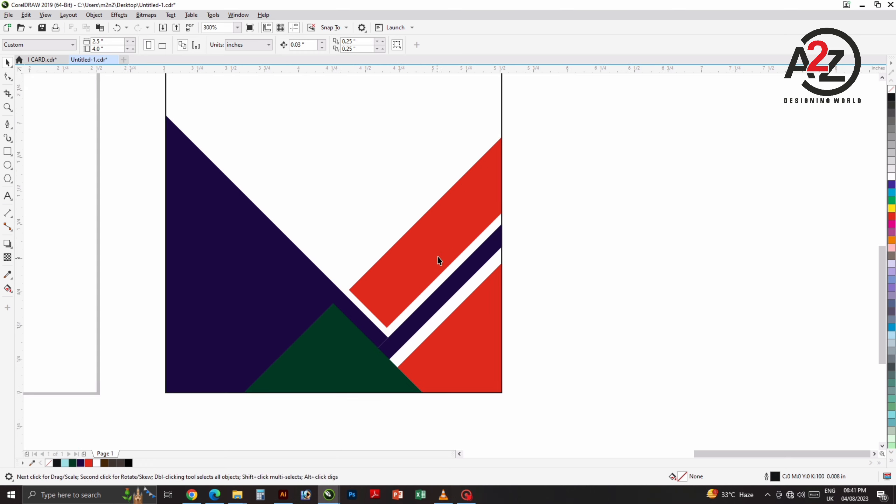
{"action": "middle_click", "coordinate": [427, 232]}
{"action": "scroll", "coordinate": [386, 218], "scroll_direction": "down", "scroll_amount": 2}
{"action": "left_click_drag", "start_coordinate": [399, 210], "coordinate": [387, 230]}
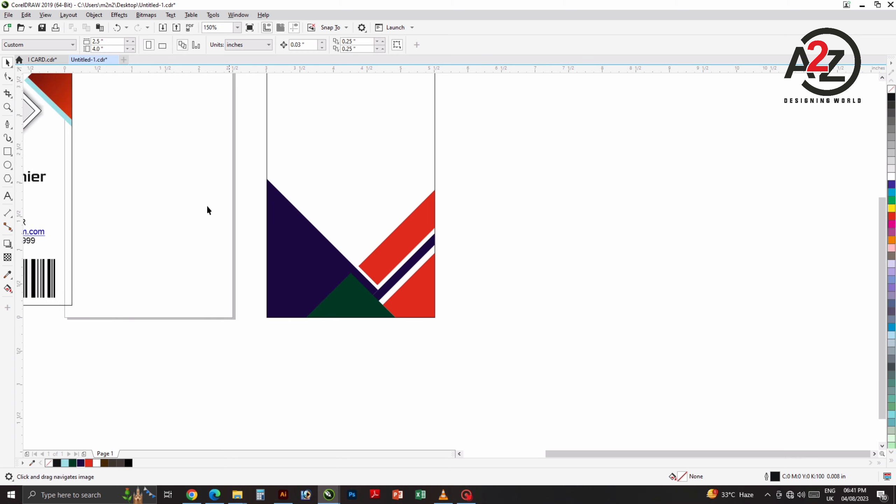
Step: With the Pen tool, trace from the purple triangle's edge past the card's bottom and up its right side
{"action": "left_click", "coordinate": [7, 124]}
{"action": "scroll", "coordinate": [289, 202], "scroll_direction": "up", "scroll_amount": 1}
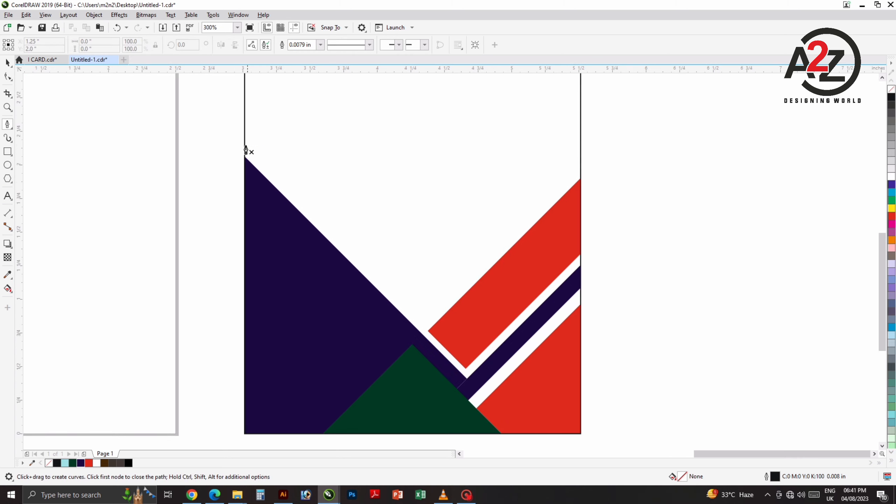
{"action": "left_click", "coordinate": [237, 143]}
{"action": "middle_click", "coordinate": [502, 366]}
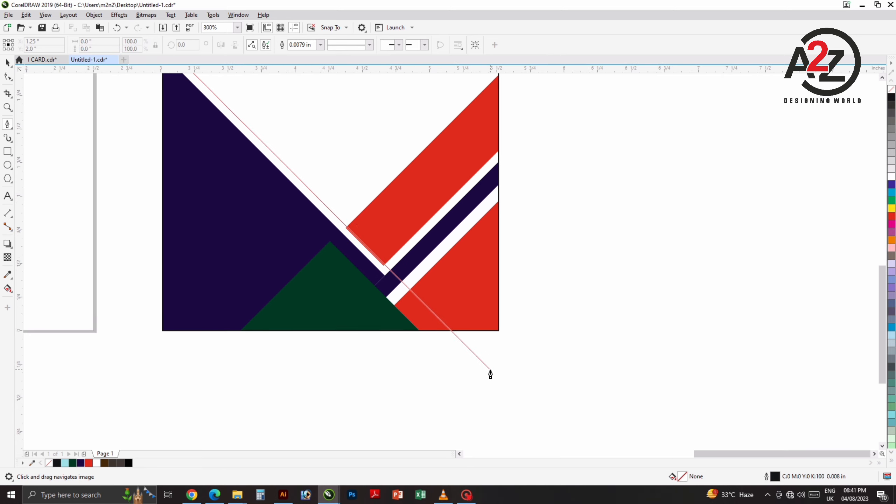
{"action": "left_click", "coordinate": [491, 372]}
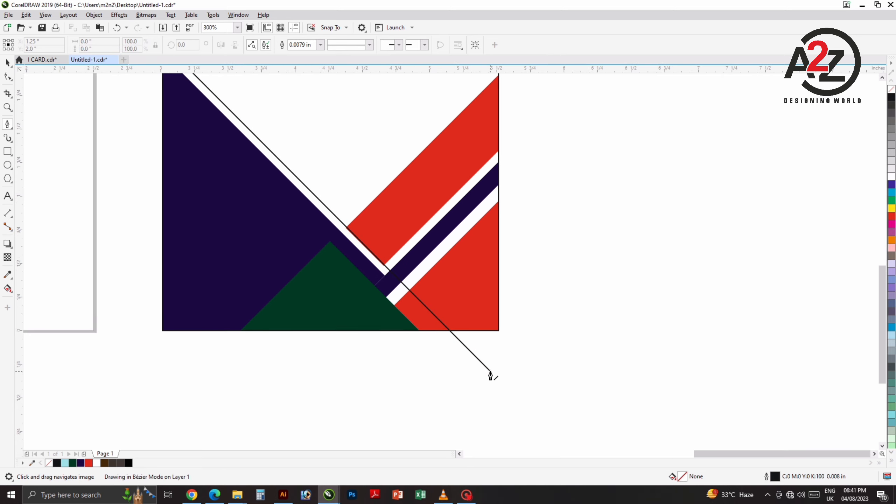
{"action": "scroll", "coordinate": [474, 314], "scroll_direction": "down", "scroll_amount": 2}
{"action": "left_click", "coordinate": [498, 328]}
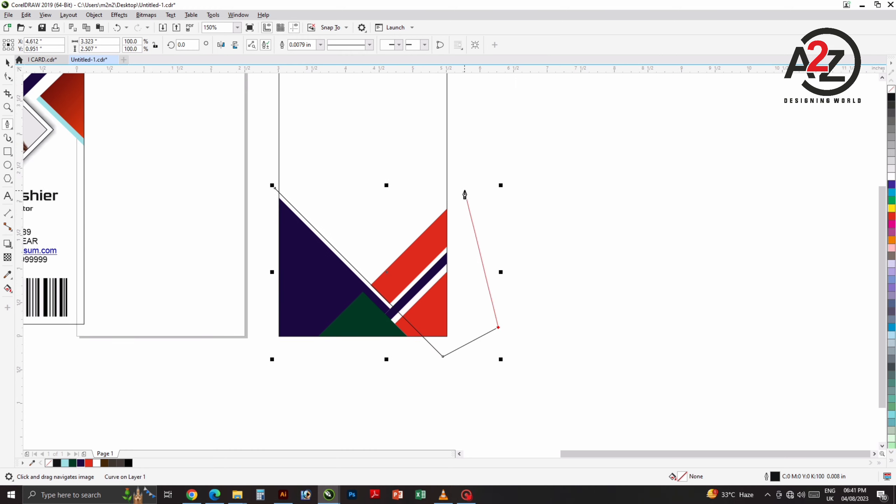
{"action": "left_click", "coordinate": [464, 187]}
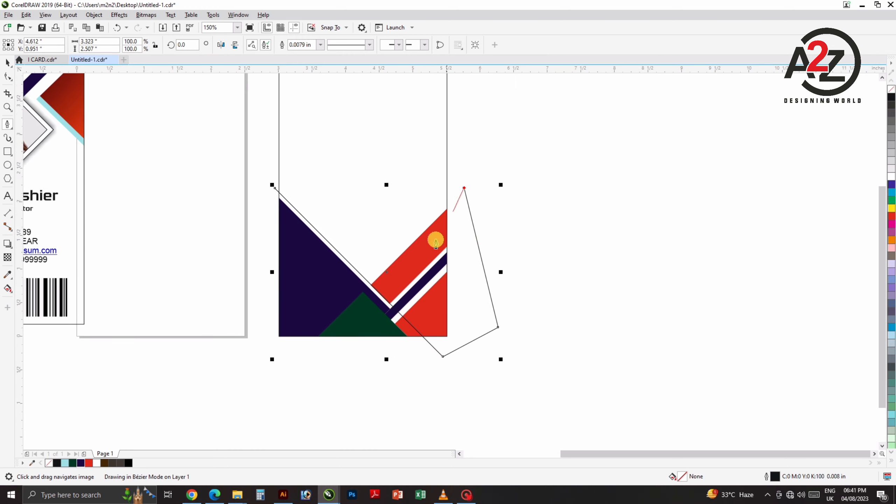
{"action": "left_click_drag", "start_coordinate": [420, 269], "coordinate": [456, 220]}
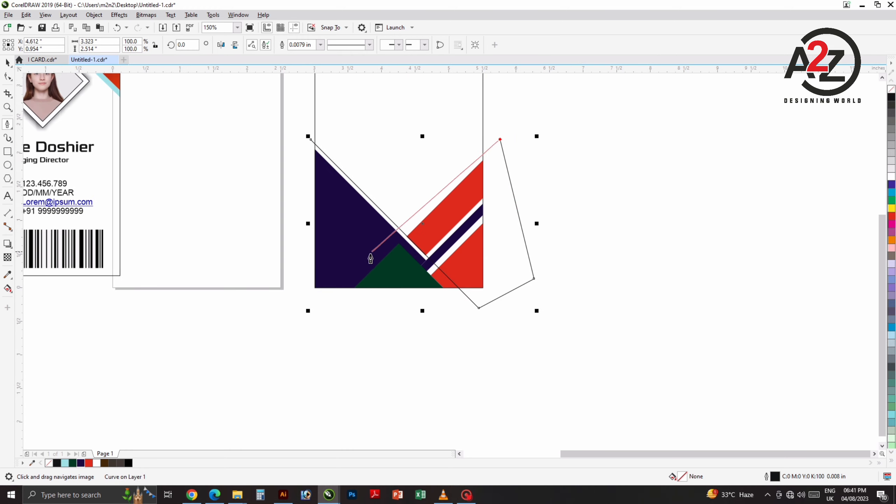
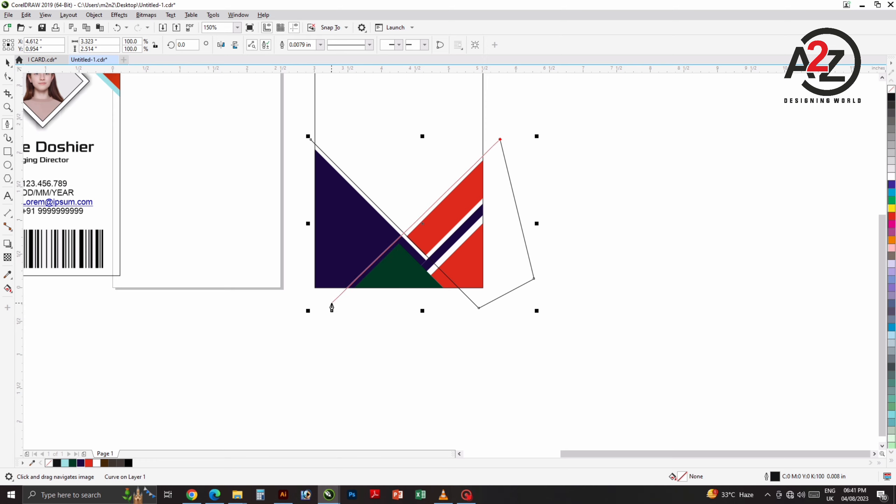
Step: Close the outline around the logo with corners below its lower left
{"action": "left_click", "coordinate": [331, 304]}
{"action": "left_click_drag", "start_coordinate": [340, 310], "coordinate": [360, 301]}
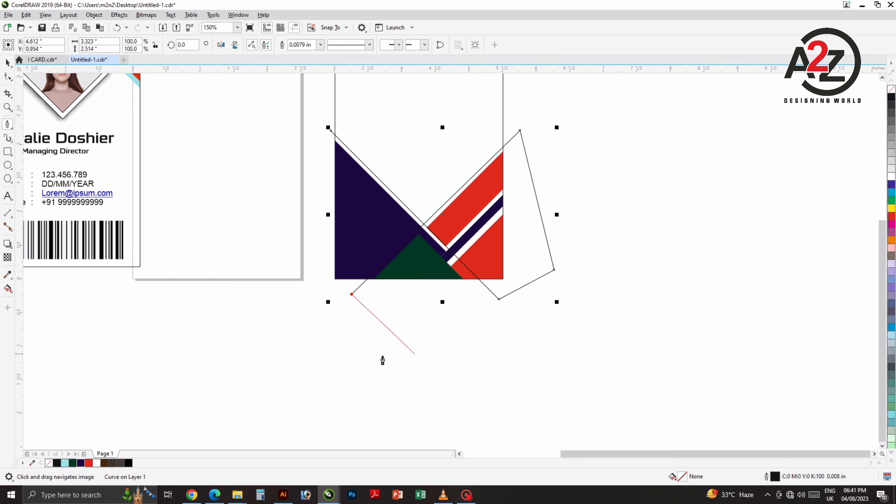
{"action": "left_click", "coordinate": [320, 285]}
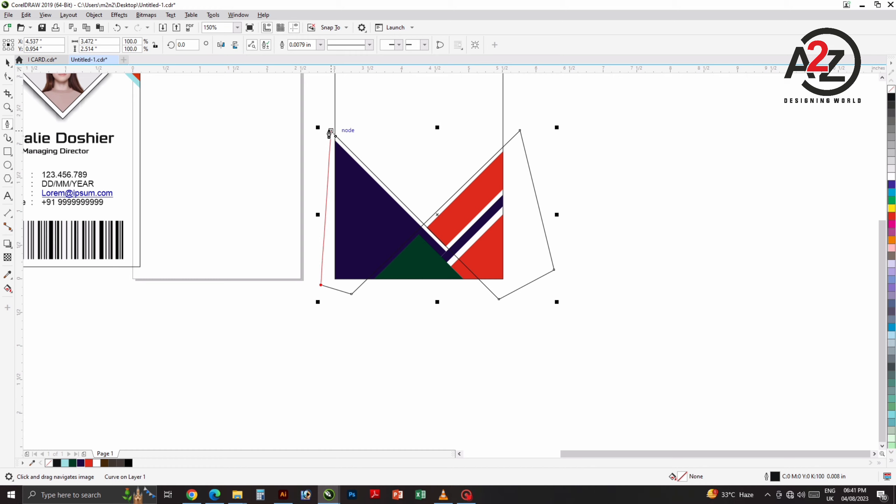
{"action": "left_click", "coordinate": [330, 132]}
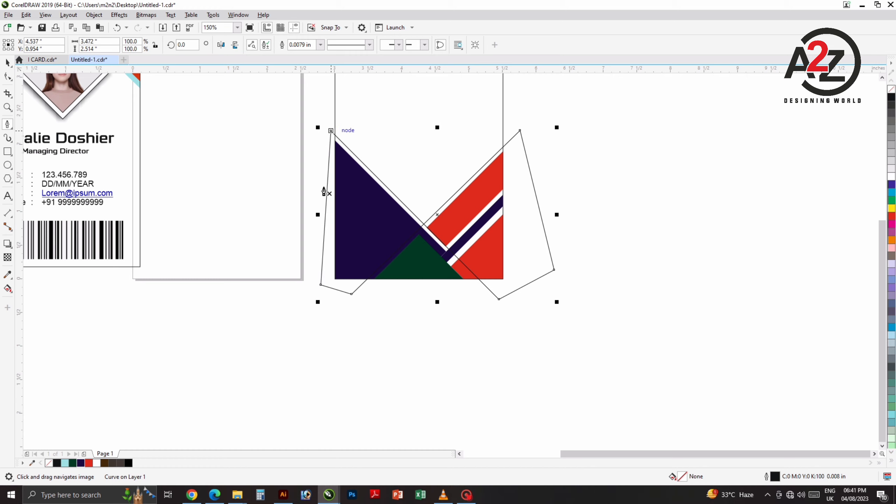
Step: Draw a pentagon beneath the logo, reaching up to the logo's centre
{"action": "left_click_drag", "start_coordinate": [477, 310], "coordinate": [458, 314]}
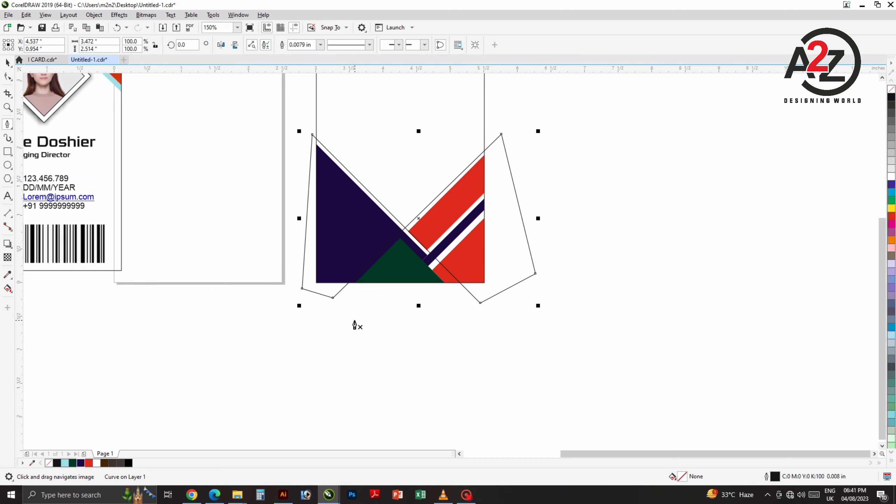
{"action": "left_click", "coordinate": [321, 310]}
{"action": "left_click", "coordinate": [406, 228]}
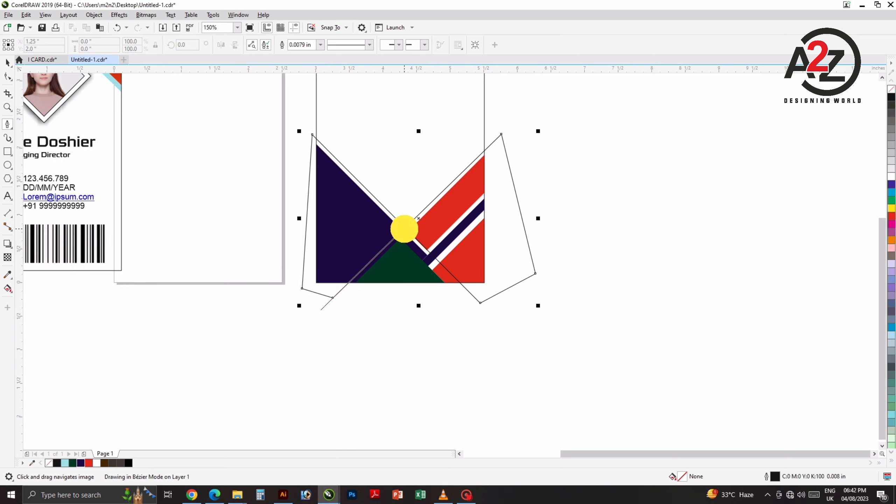
{"action": "left_click", "coordinate": [481, 302]}
{"action": "left_click", "coordinate": [481, 343]}
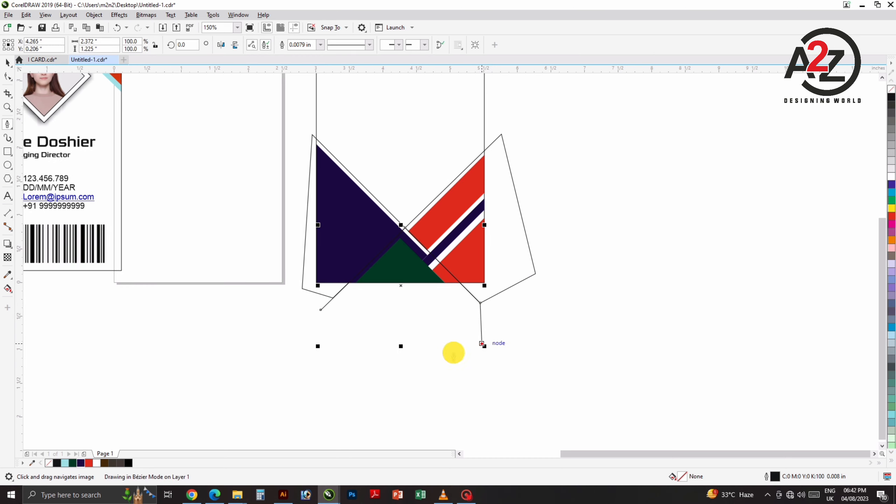
{"action": "left_click", "coordinate": [373, 355]}
{"action": "left_click", "coordinate": [320, 310]}
{"action": "key", "text": "space"}
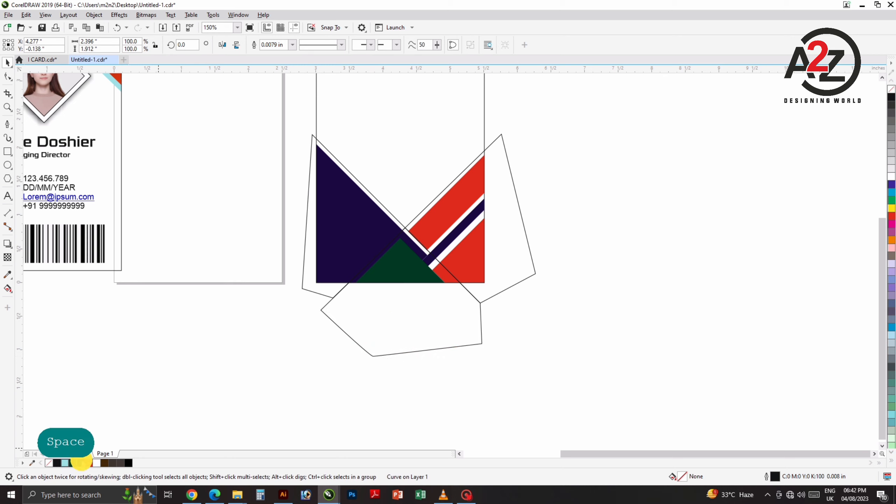
Step: Fill the pentagon and the crossed outline with light cyan
{"action": "left_click", "coordinate": [65, 462]}
{"action": "left_click", "coordinate": [374, 369]}
{"action": "left_click", "coordinate": [512, 263]}
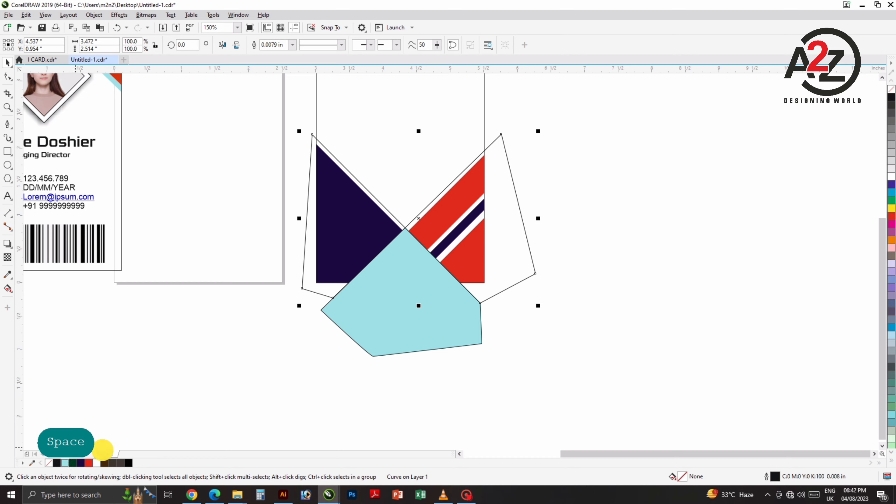
{"action": "left_click", "coordinate": [64, 463]}
{"action": "left_click", "coordinate": [356, 85]}
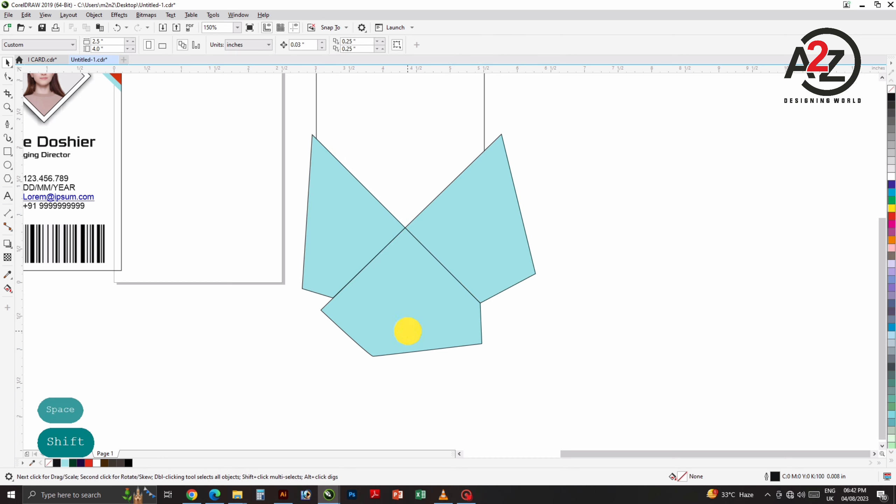
Step: Weld the cyan pentagon and cyan outline into a single shape
{"action": "left_click", "coordinate": [408, 331], "text": "shift"}
{"action": "left_click", "coordinate": [310, 141], "text": "shift"}
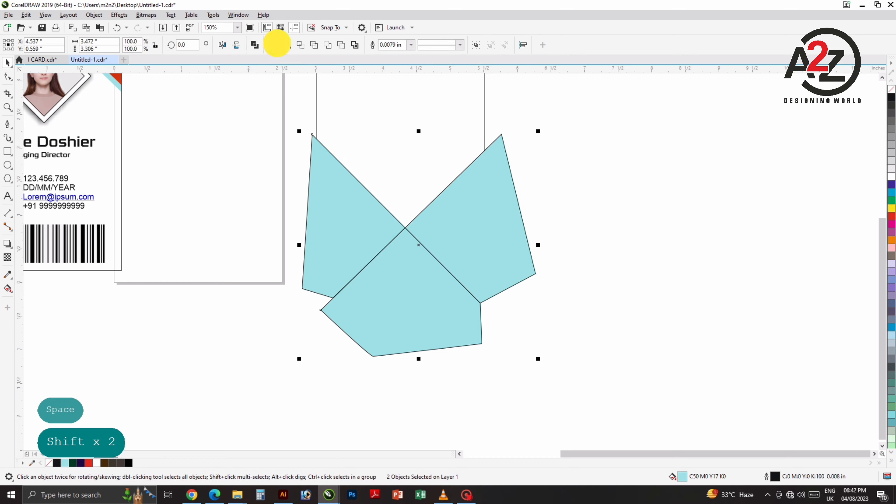
{"action": "left_click", "coordinate": [277, 43]}
{"action": "left_click", "coordinate": [631, 270]}
{"action": "left_click_drag", "start_coordinate": [415, 271], "coordinate": [454, 292]}
{"action": "key", "text": "ctrl+z"}
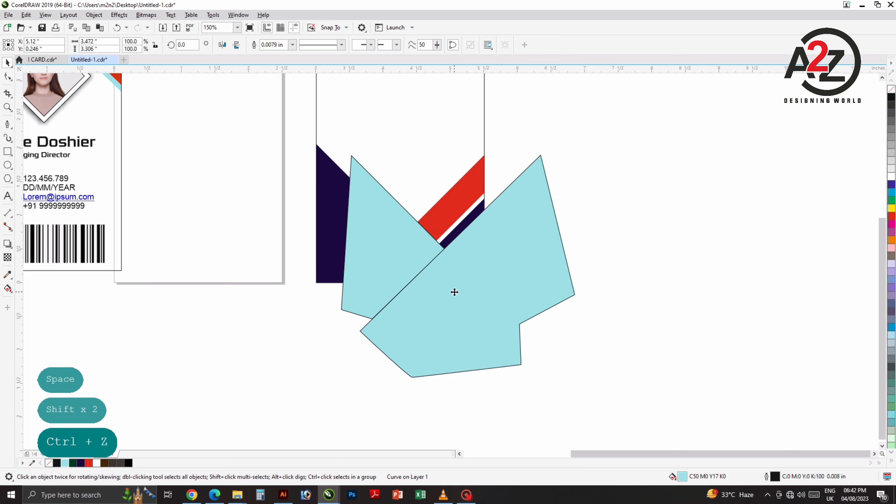
{"action": "left_click", "coordinate": [300, 399]}
{"action": "left_click", "coordinate": [389, 306]}
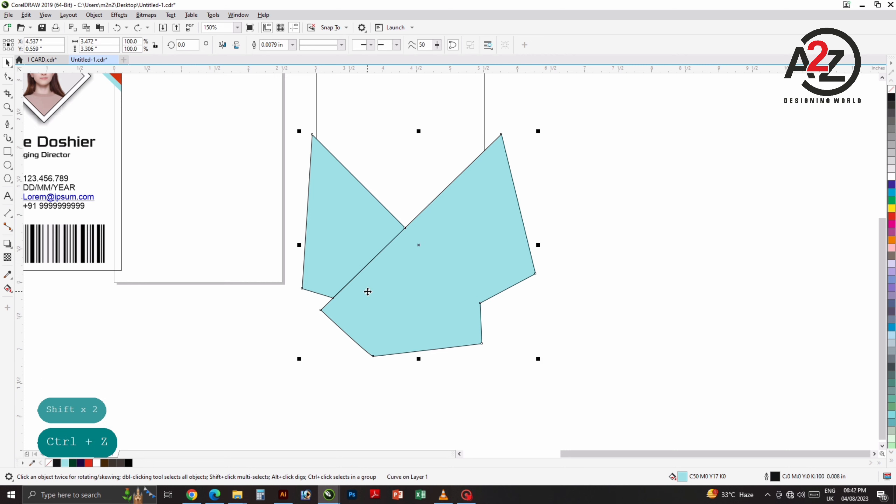
Step: Remove the inner crossing line and nodes to leave a V notch at the top
{"action": "left_click", "coordinate": [8, 76]}
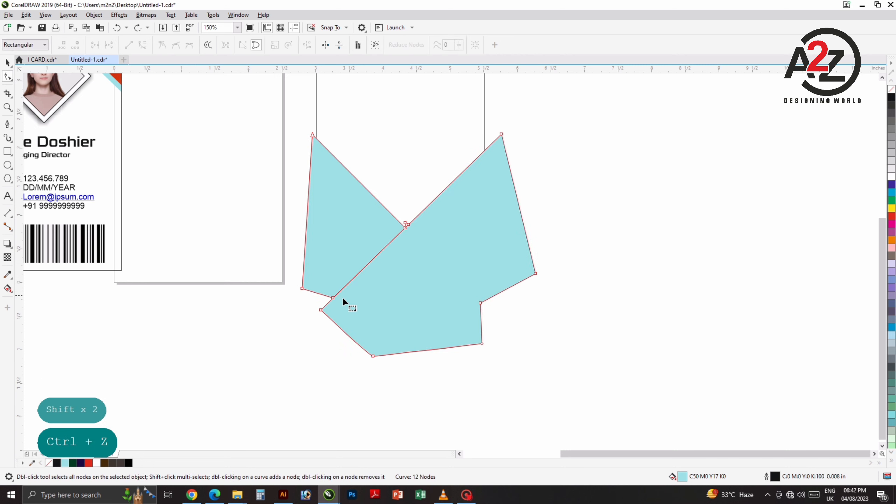
{"action": "scroll", "coordinate": [406, 227], "scroll_direction": "up", "scroll_amount": 3}
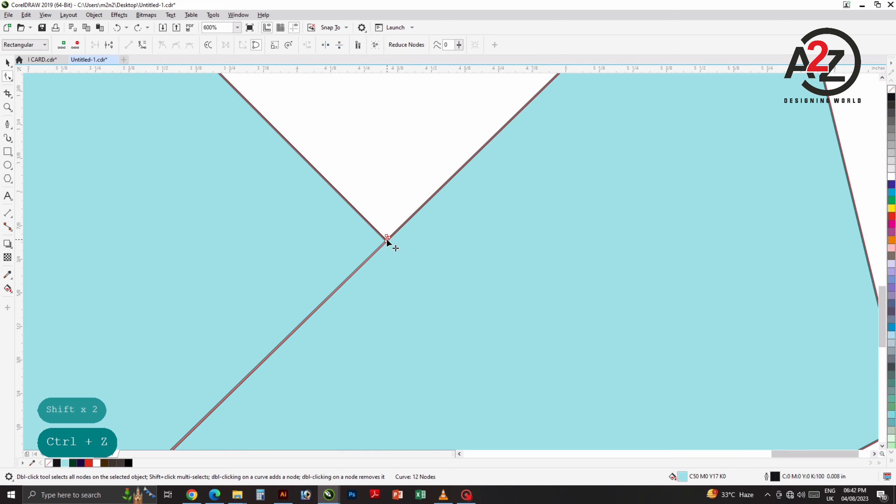
{"action": "double_click", "coordinate": [387, 238]}
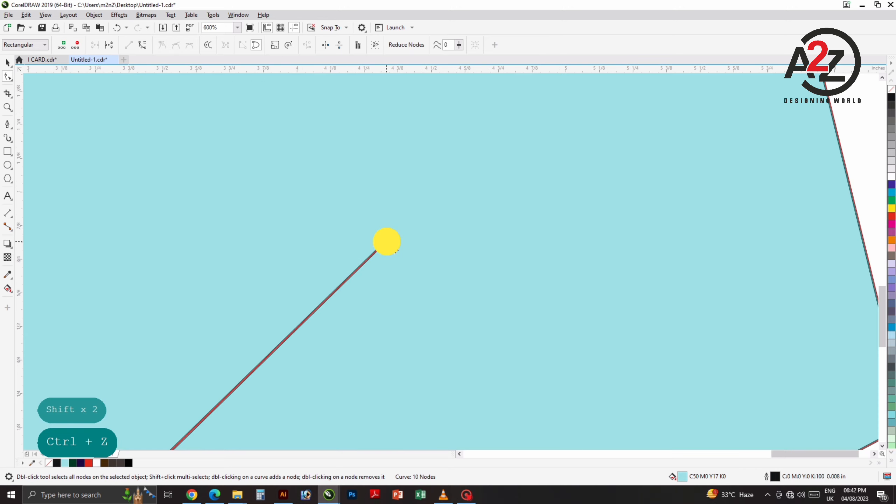
{"action": "double_click", "coordinate": [386, 241]}
{"action": "scroll", "coordinate": [388, 239], "scroll_direction": "down", "scroll_amount": 3}
{"action": "key", "text": "ctrl+z"}
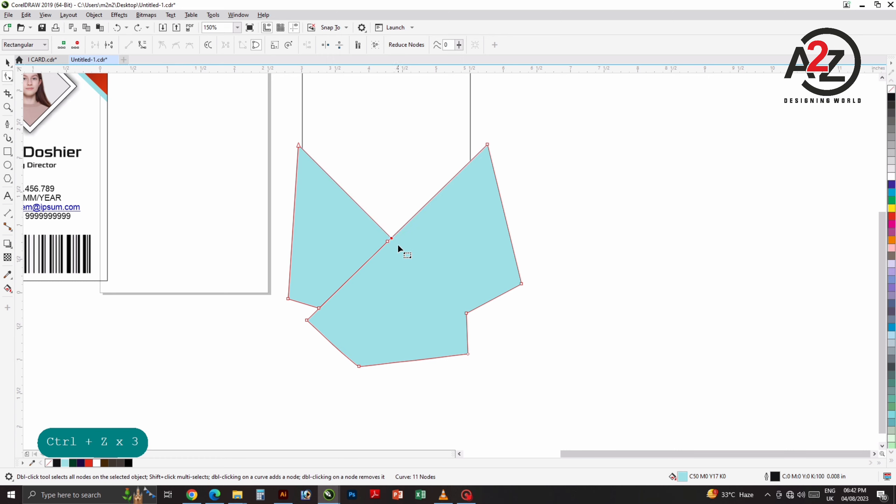
{"action": "left_click", "coordinate": [389, 242]}
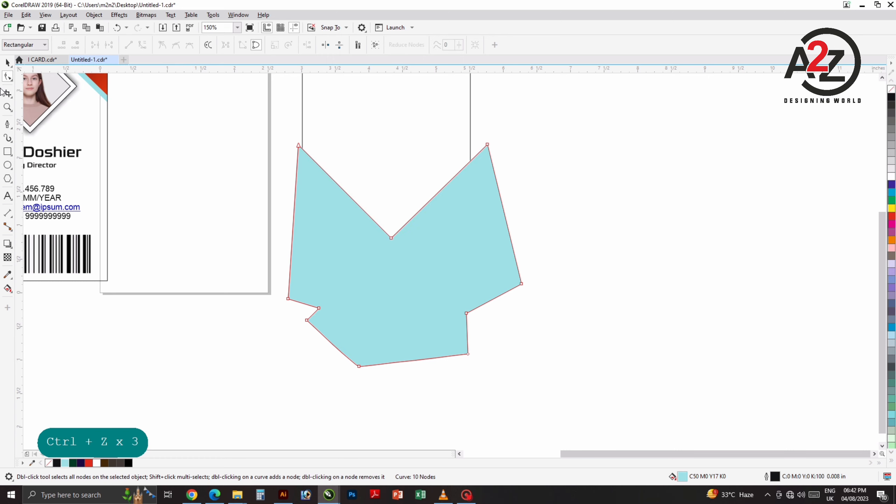
{"action": "left_click", "coordinate": [7, 62]}
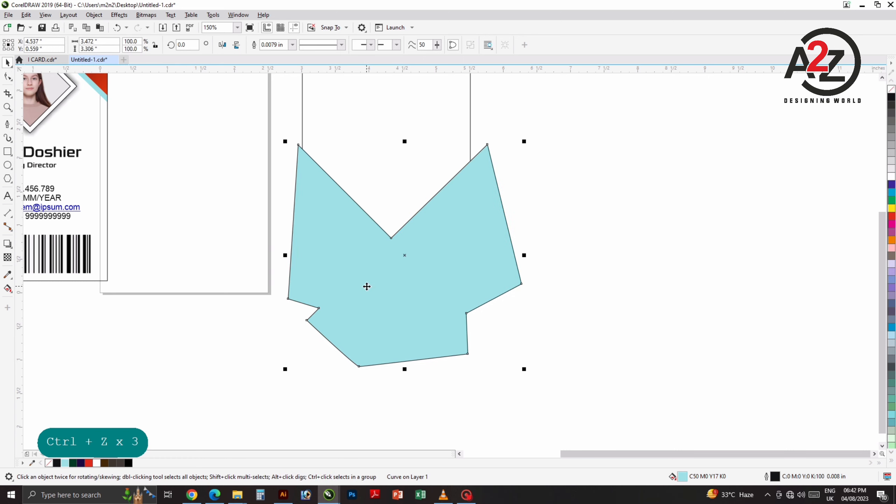
Step: Send the cyan shape behind the logo, remove its outline and give it a paler cyan fill
{"action": "key", "text": "ctrl+Page_Down"}
{"action": "key", "text": "ctrl+Page_Down"}
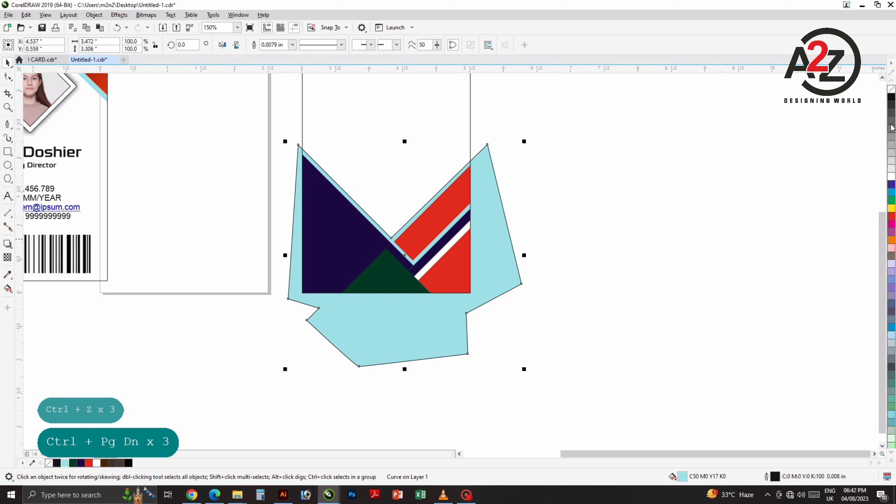
{"action": "right_click", "coordinate": [892, 89]}
{"action": "left_click", "coordinate": [768, 202]}
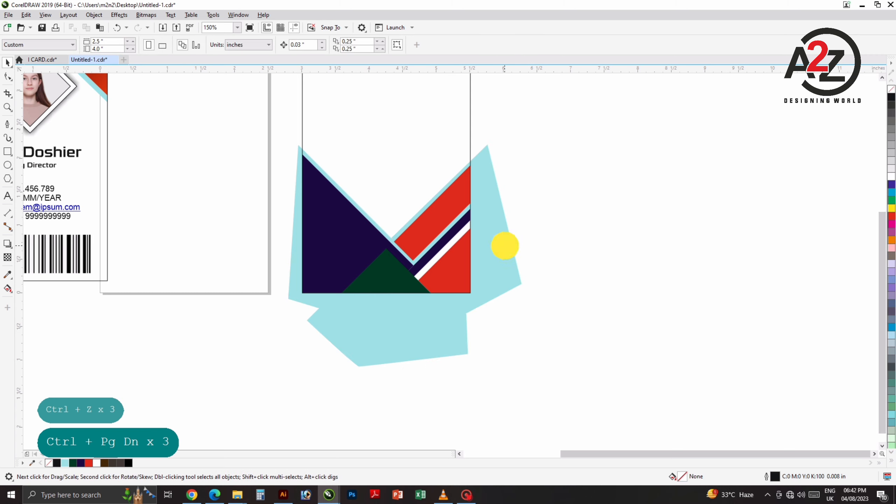
{"action": "left_click", "coordinate": [504, 245]}
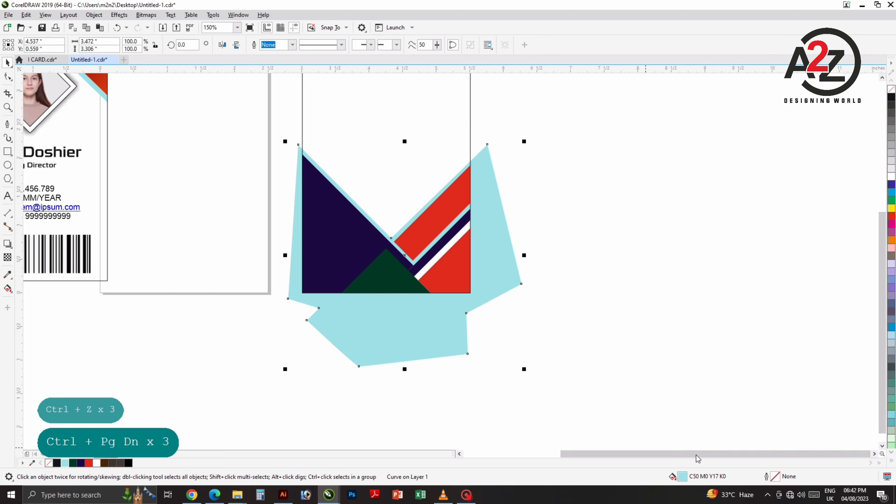
{"action": "double_click", "coordinate": [682, 476]}
{"action": "left_click", "coordinate": [337, 190]}
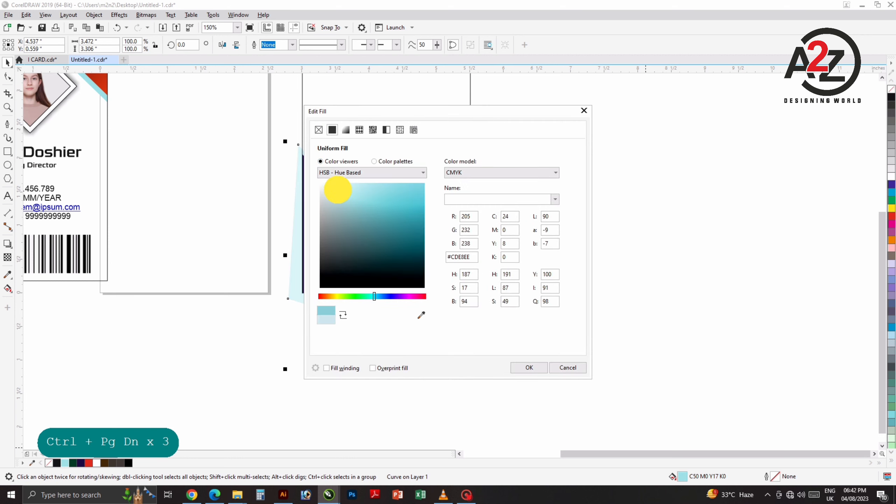
{"action": "left_click", "coordinate": [529, 368]}
Step: PowerClip the pale-blue shape inside the back card and send it behind the logo pieces
{"action": "right_click", "coordinate": [406, 346]}
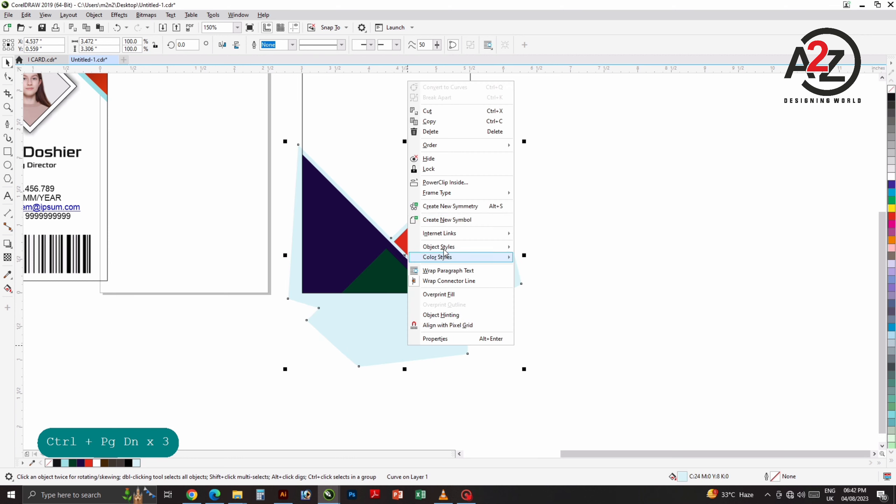
{"action": "left_click", "coordinate": [446, 182]}
{"action": "left_click", "coordinate": [383, 174]}
{"action": "left_click", "coordinate": [540, 202]}
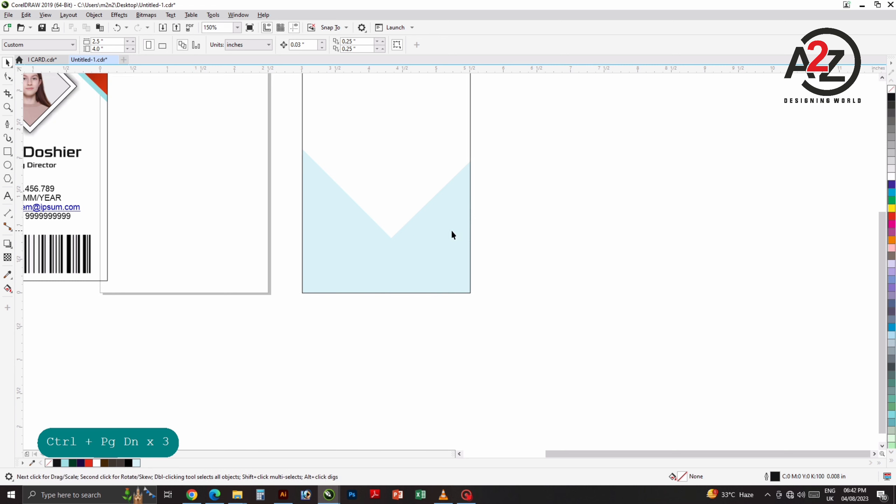
{"action": "left_click", "coordinate": [449, 219]}
{"action": "left_click", "coordinate": [448, 216], "text": "ctrl"}
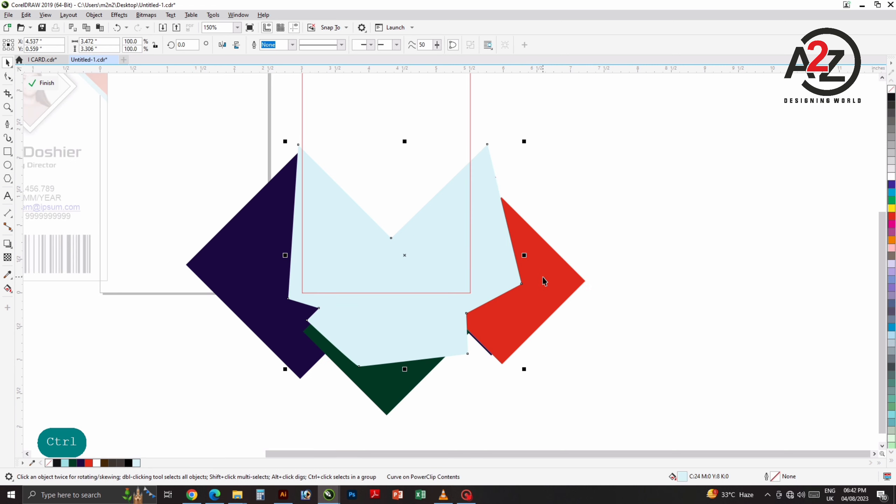
{"action": "key", "text": "ctrl+Page_Down"}
{"action": "key", "text": "ctrl+End"}
{"action": "key", "text": "ctrl+End"}
{"action": "key", "text": "ctrl+End"}
{"action": "key", "text": "ctrl+Page_Down"}
{"action": "key", "text": "ctrl+Page_Down"}
{"action": "key", "text": "ctrl+Page_Down"}
{"action": "key", "text": "ctrl+Page_Down"}
{"action": "key", "text": "ctrl+Page_Down"}
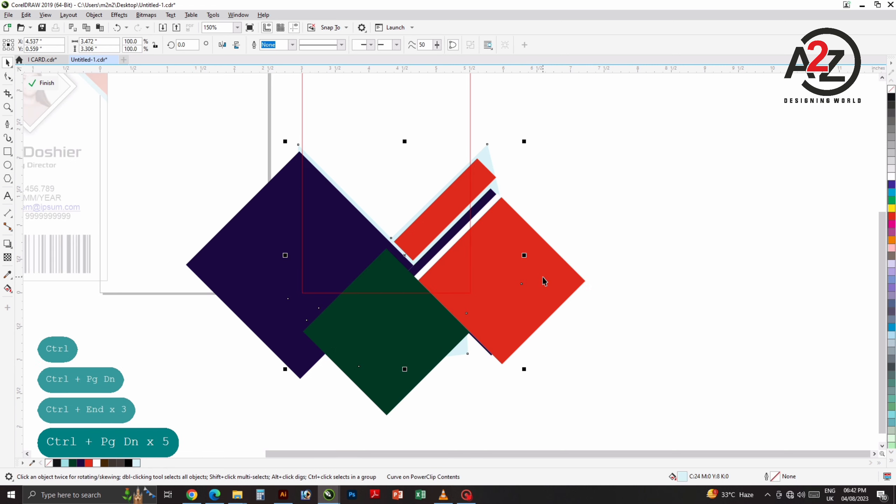
{"action": "left_click", "coordinate": [635, 272]}
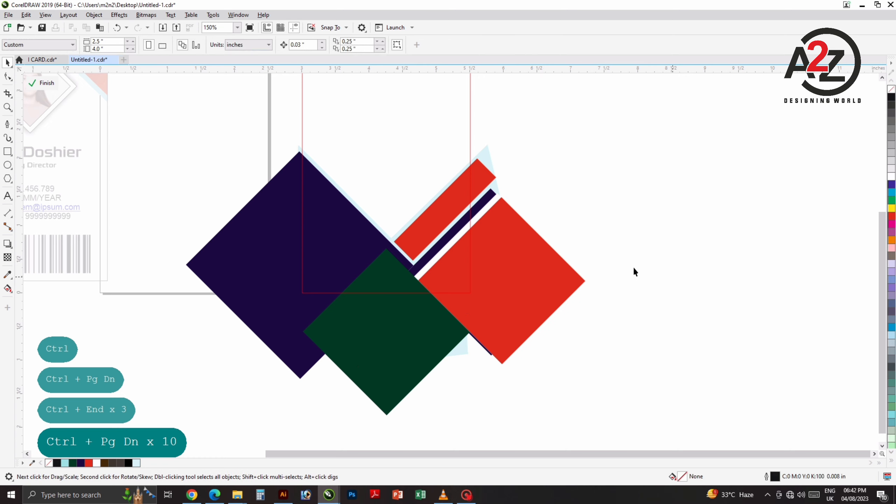
{"action": "left_click", "coordinate": [45, 82]}
{"action": "scroll", "coordinate": [490, 223], "scroll_direction": "down", "scroll_amount": 3}
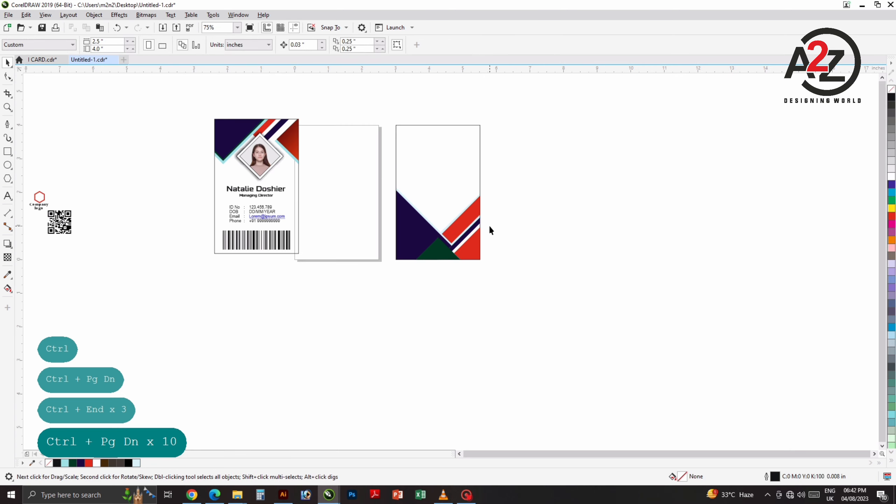
Step: Move the QR code onto the back card and centre it horizontally
{"action": "left_click", "coordinate": [415, 233]}
{"action": "scroll", "coordinate": [412, 249], "scroll_direction": "up", "scroll_amount": 1}
{"action": "left_click_drag", "start_coordinate": [302, 271], "coordinate": [448, 250]}
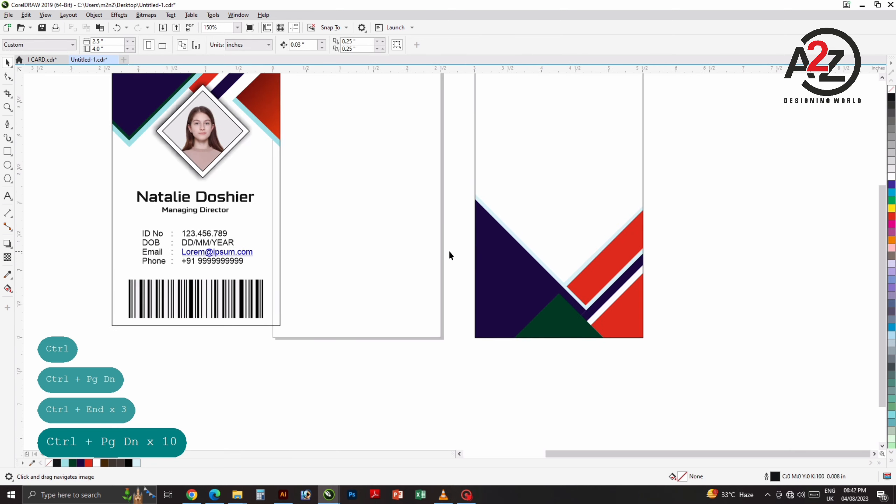
{"action": "scroll", "coordinate": [448, 249], "scroll_direction": "down", "scroll_amount": 1}
{"action": "left_click", "coordinate": [126, 258]}
{"action": "left_click_drag", "start_coordinate": [127, 258], "coordinate": [506, 236]}
{"action": "scroll", "coordinate": [500, 238], "scroll_direction": "up", "scroll_amount": 4}
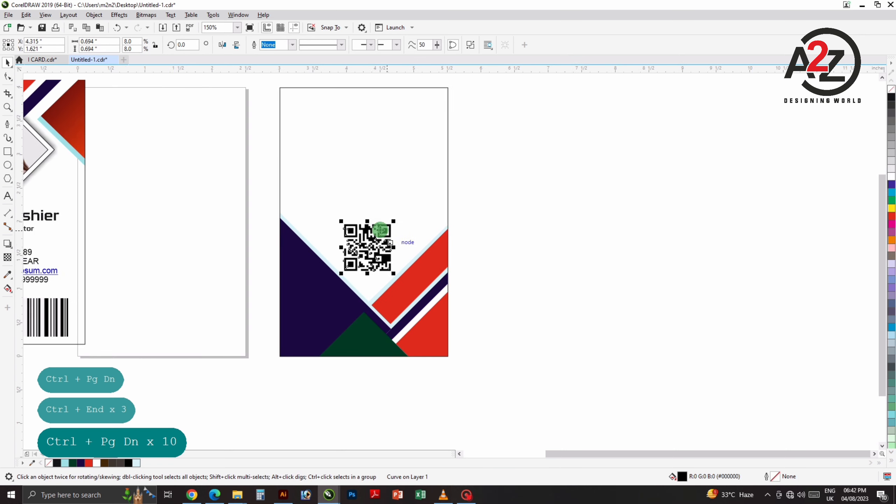
{"action": "left_click", "coordinate": [365, 244]}
{"action": "left_click", "coordinate": [458, 154], "text": "shift"}
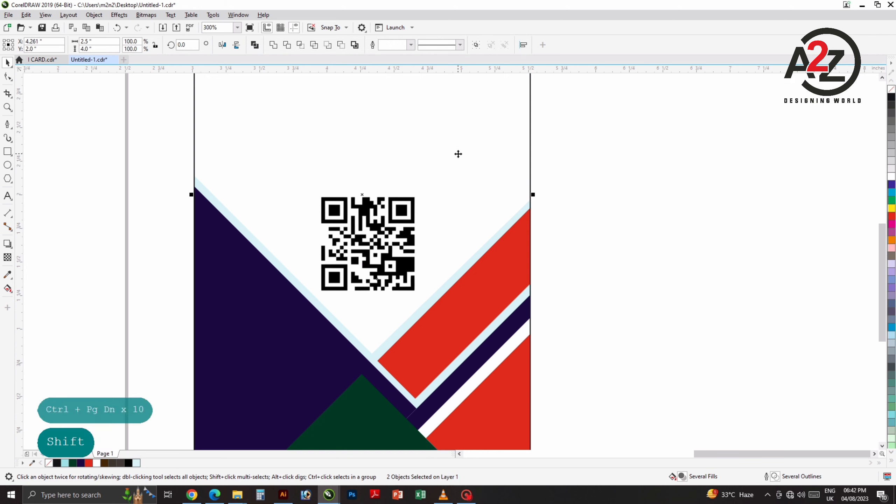
{"action": "key", "text": "c"}
{"action": "left_click", "coordinate": [599, 183]}
Step: Place the company logo on the back card's lower-left and bring it in front of the design
{"action": "scroll", "coordinate": [431, 226], "scroll_direction": "down", "scroll_amount": 1}
{"action": "left_click_drag", "start_coordinate": [433, 240], "coordinate": [552, 260]}
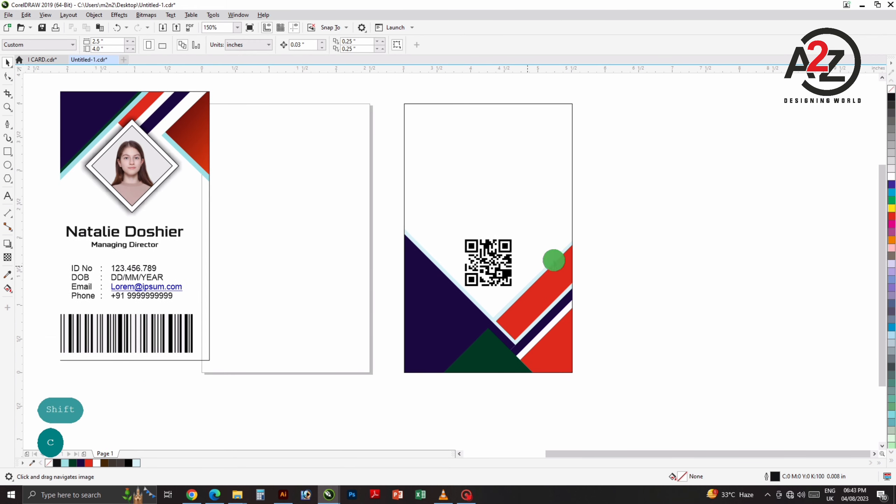
{"action": "scroll", "coordinate": [399, 250], "scroll_direction": "down", "scroll_amount": 1}
{"action": "left_click_drag", "start_coordinate": [245, 274], "coordinate": [286, 270]}
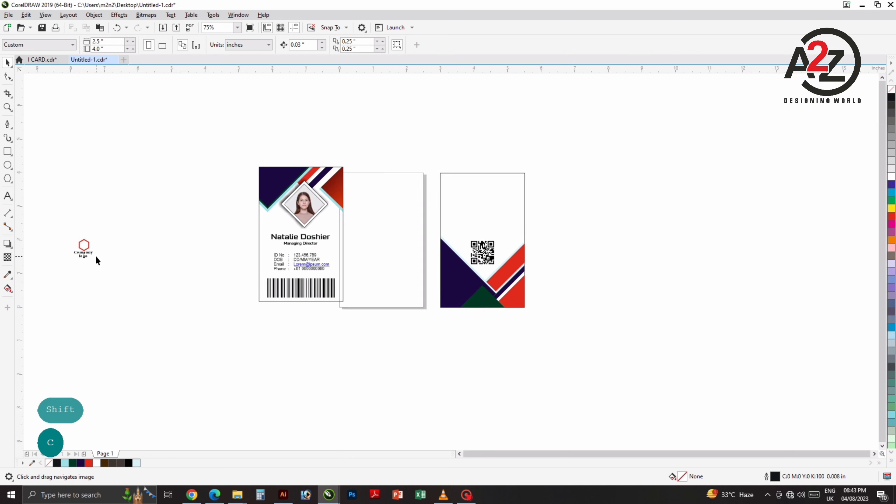
{"action": "left_click_drag", "start_coordinate": [83, 256], "coordinate": [462, 291]}
{"action": "scroll", "coordinate": [462, 292], "scroll_direction": "up", "scroll_amount": 2}
{"action": "key", "text": "ctrl+Home"}
{"action": "key", "text": "ctrl+Page_Up"}
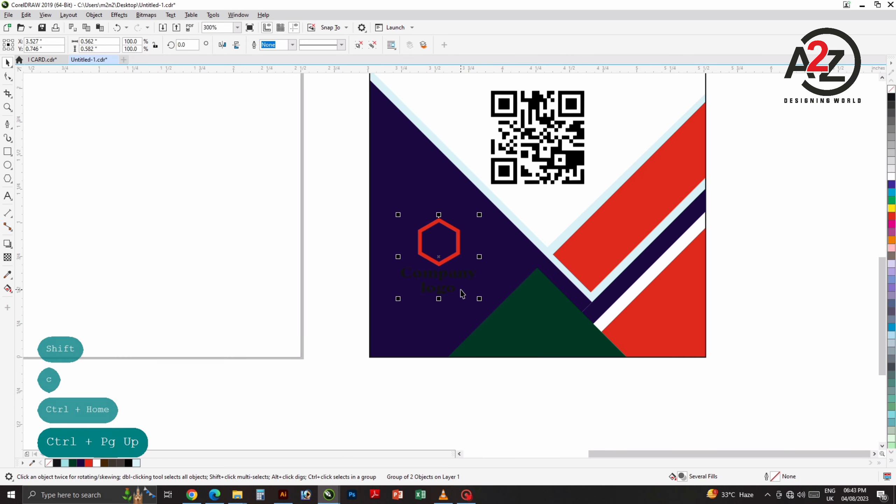
{"action": "left_click", "coordinate": [459, 275], "text": "ctrl"}
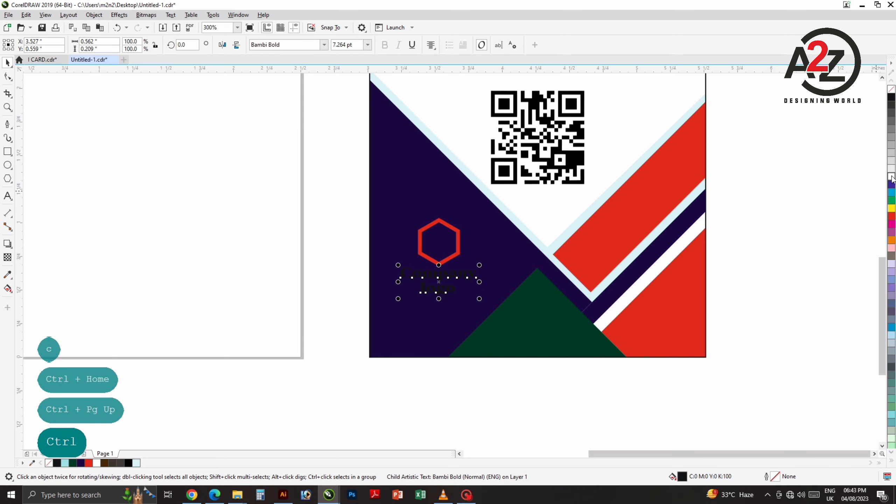
Step: Make the Company logo caption text white
{"action": "left_click", "coordinate": [891, 175]}
{"action": "left_click", "coordinate": [449, 269]}
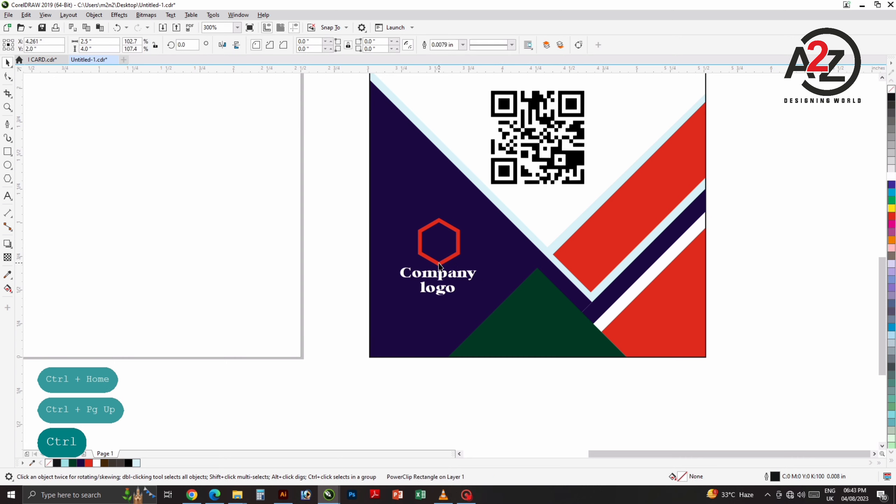
{"action": "scroll", "coordinate": [452, 265], "scroll_direction": "down", "scroll_amount": 2}
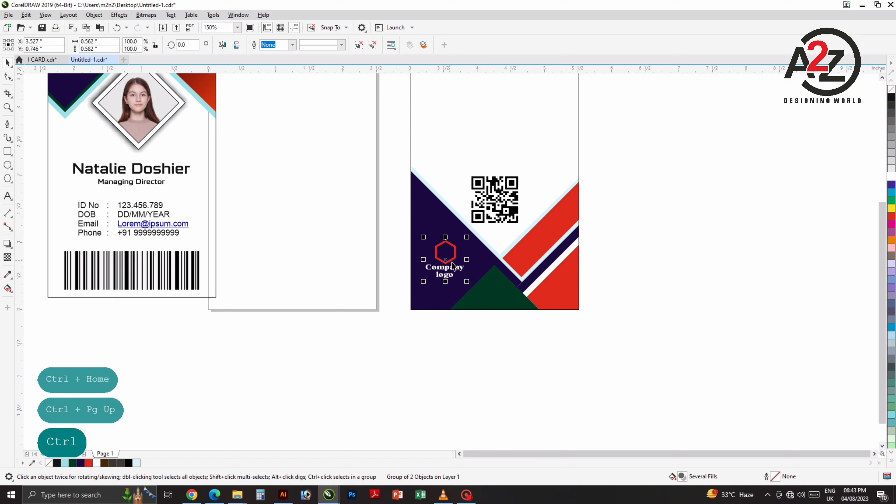
{"action": "left_click", "coordinate": [446, 315]}
Step: Copy the logo group into the front card's top-left purple corner
{"action": "scroll", "coordinate": [458, 325], "scroll_direction": "down", "scroll_amount": 2}
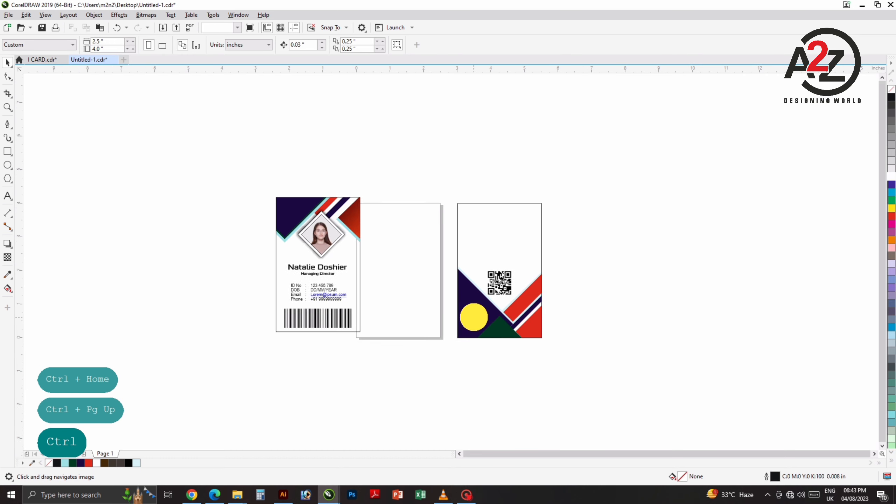
{"action": "left_click_drag", "start_coordinate": [474, 317], "coordinate": [288, 221]}
{"action": "scroll", "coordinate": [285, 213], "scroll_direction": "up", "scroll_amount": 6}
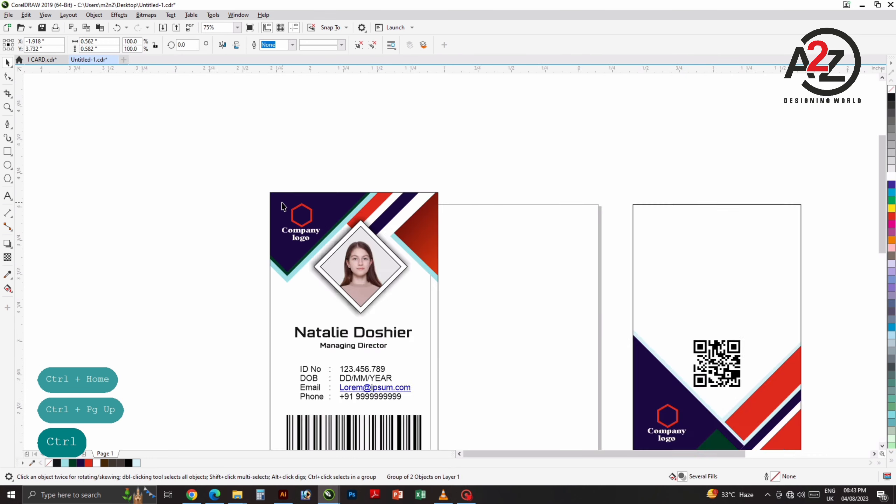
{"action": "left_click_drag", "start_coordinate": [358, 278], "coordinate": [338, 279]}
{"action": "scroll", "coordinate": [296, 203], "scroll_direction": "down", "scroll_amount": 4}
{"action": "left_click", "coordinate": [236, 210]}
{"action": "scroll", "coordinate": [341, 190], "scroll_direction": "down", "scroll_amount": 2}
{"action": "left_click_drag", "start_coordinate": [511, 210], "coordinate": [305, 210]}
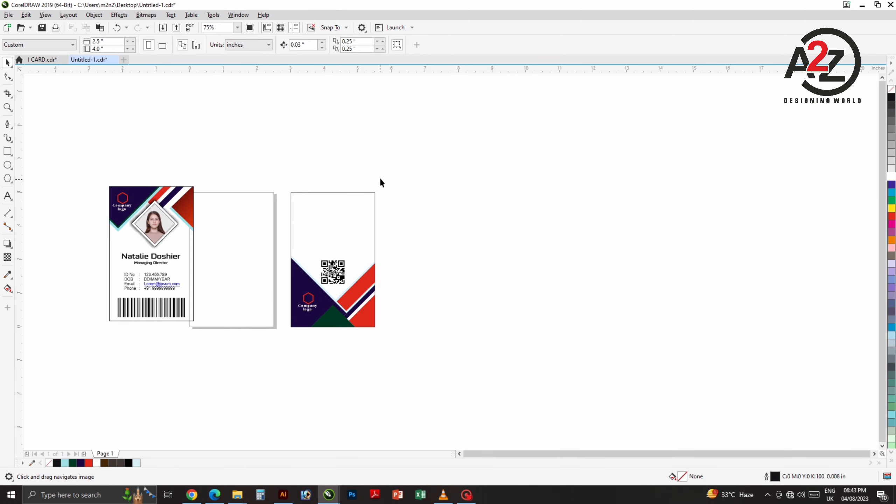
{"action": "scroll", "coordinate": [370, 216], "scroll_direction": "up", "scroll_amount": 2}
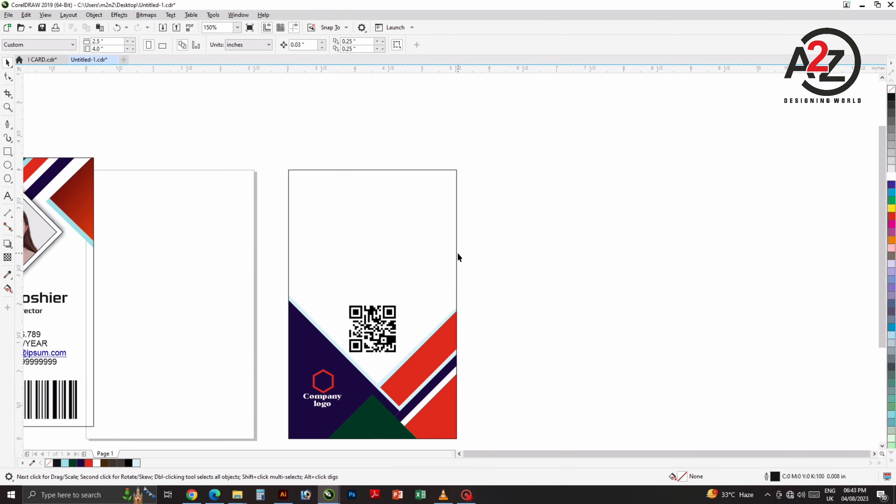
{"action": "left_click", "coordinate": [7, 196]}
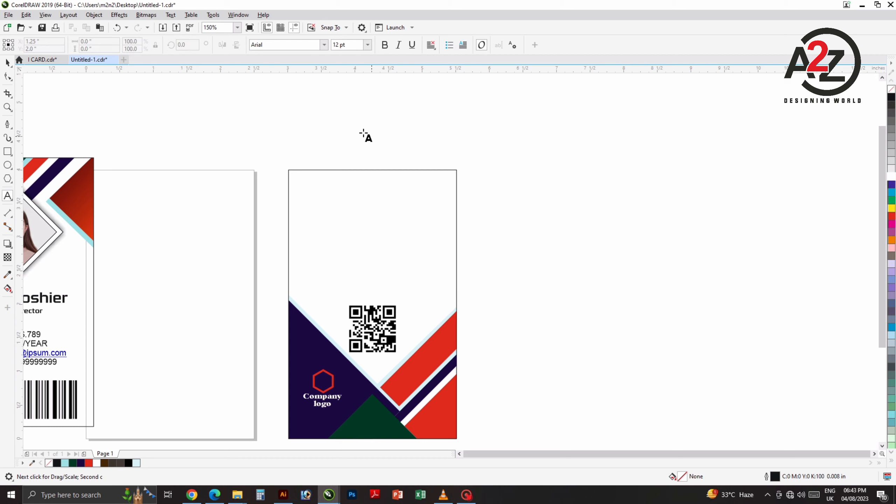
Step: Type 'JOIN' and 'EXPIRED' in capitals on two text lines above the back card
{"action": "left_click", "coordinate": [349, 134]}
{"action": "type", "text": "j"}
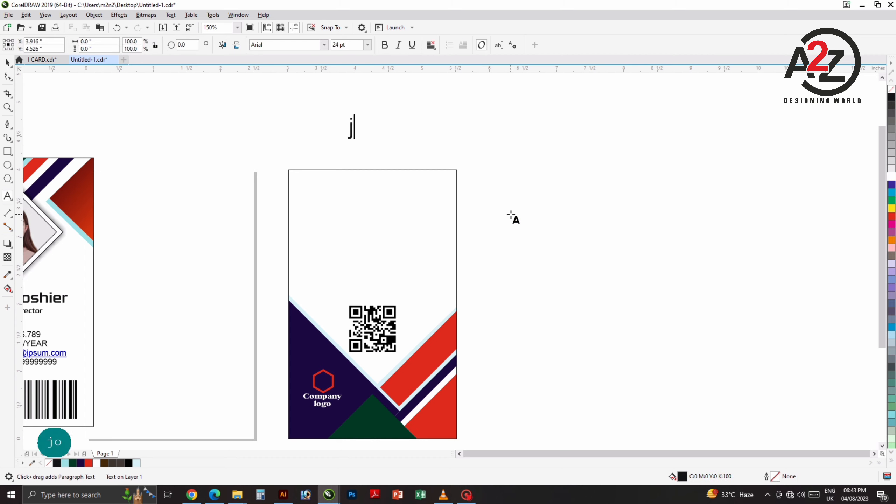
{"action": "type", "text": "oi"}
{"action": "key", "text": "BackSpace"}
{"action": "key", "text": "BackSpace"}
{"action": "key", "text": "BackSpace"}
{"action": "key", "text": "Caps_Lock"}
{"action": "type", "text": "JO"}
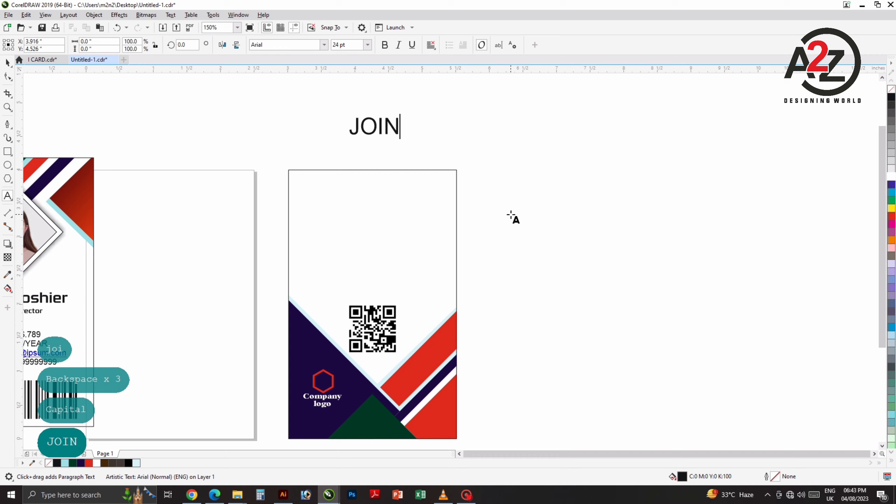
{"action": "type", "text": "IN"}
{"action": "key", "text": "Return"}
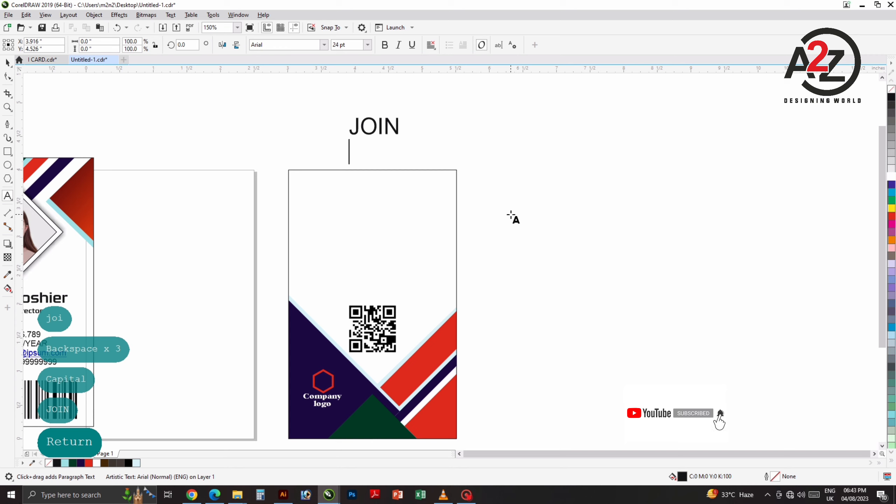
{"action": "type", "text": "EX"}
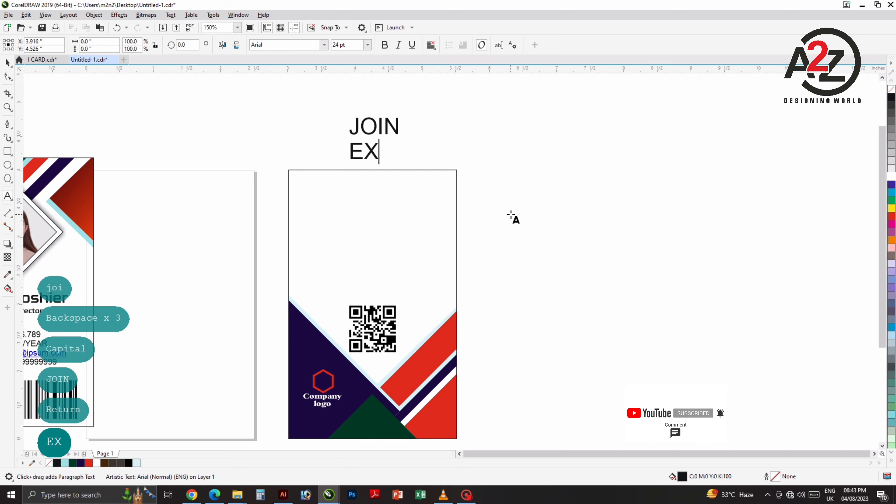
{"action": "type", "text": "PIRE"}
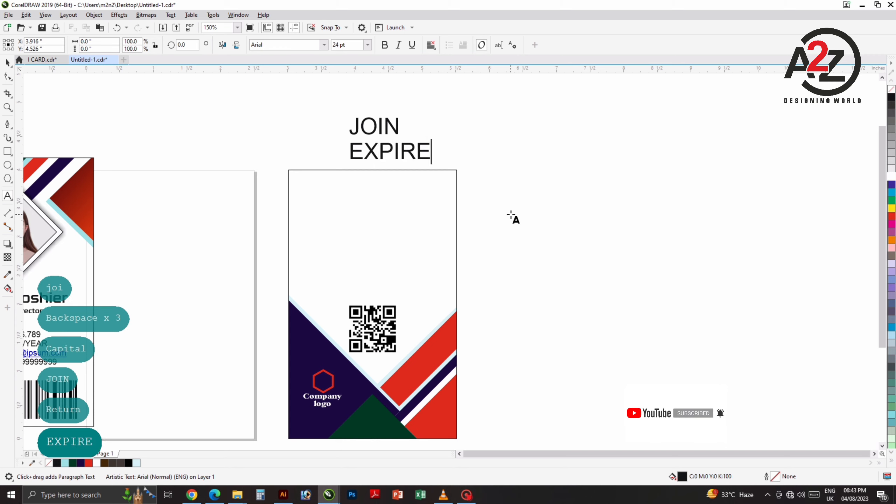
{"action": "type", "text": "D"}
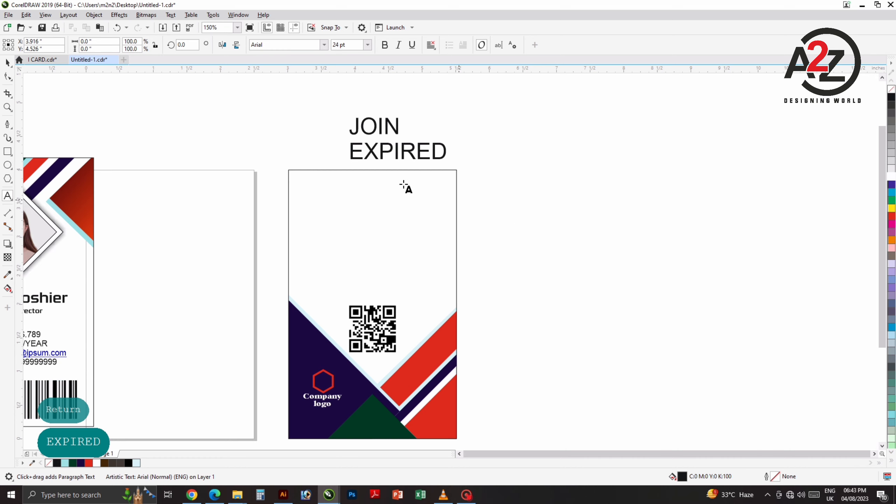
{"action": "left_click", "coordinate": [8, 62]}
{"action": "left_click", "coordinate": [169, 136]}
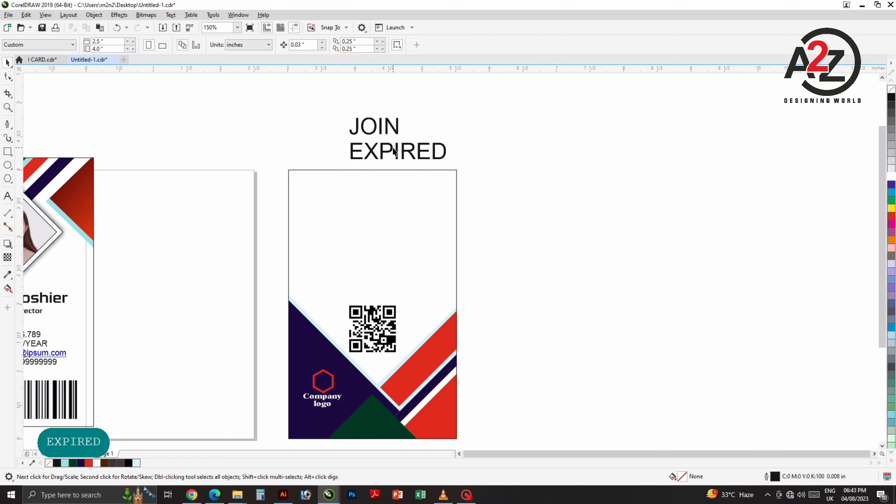
{"action": "left_click_drag", "start_coordinate": [398, 151], "coordinate": [498, 149]}
Step: Copy the label to its right and replace its text with a colon on each line
{"action": "right_click", "coordinate": [498, 149]}
{"action": "double_click", "coordinate": [498, 149]}
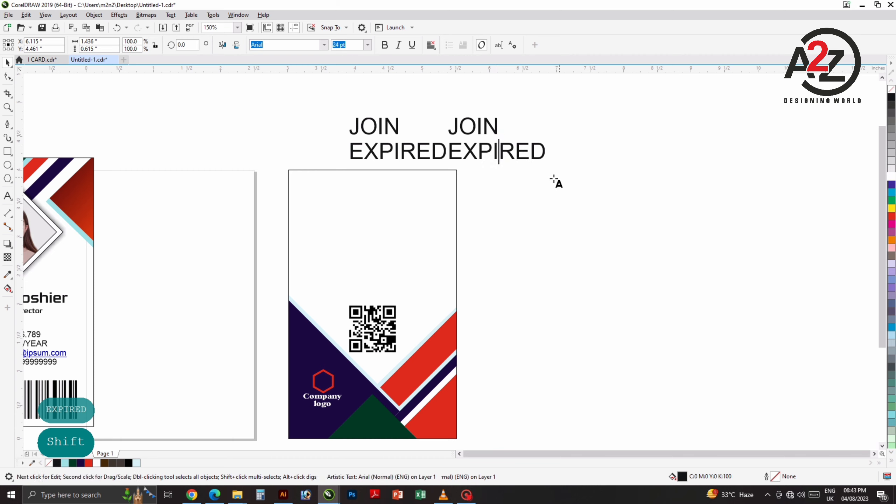
{"action": "key", "text": "ctrl+a"}
{"action": "type", "text": ":"}
{"action": "key", "text": "Return"}
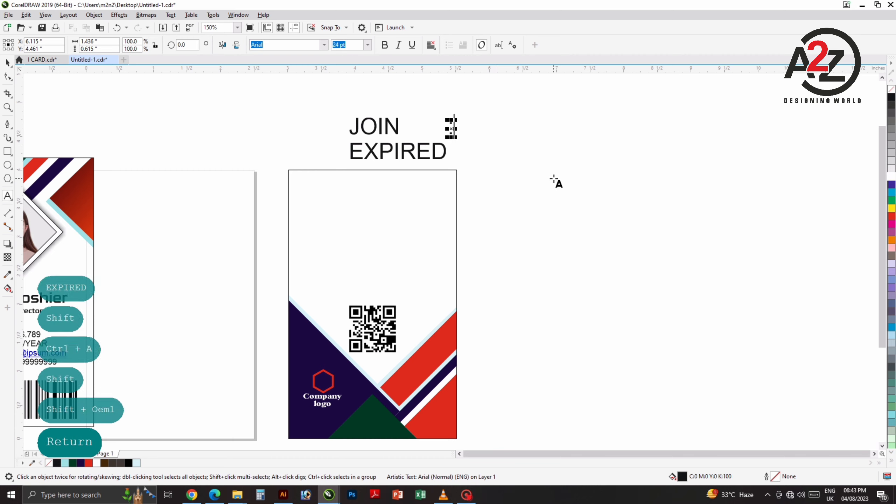
{"action": "type", "text": ":"}
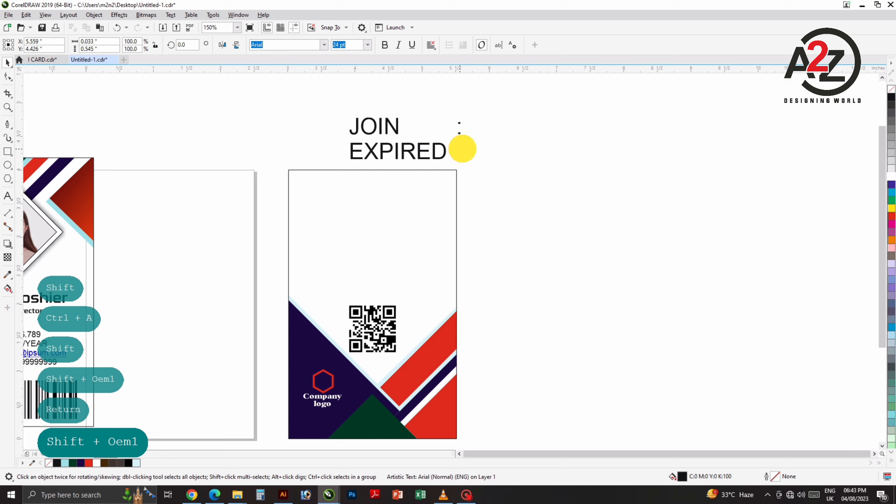
Step: Copy the colons further right and change them to 'DD/MM/YEAR' on both lines
{"action": "left_click_drag", "start_coordinate": [469, 148], "coordinate": [498, 150]}
{"action": "right_click", "coordinate": [497, 146]}
{"action": "double_click", "coordinate": [499, 150]}
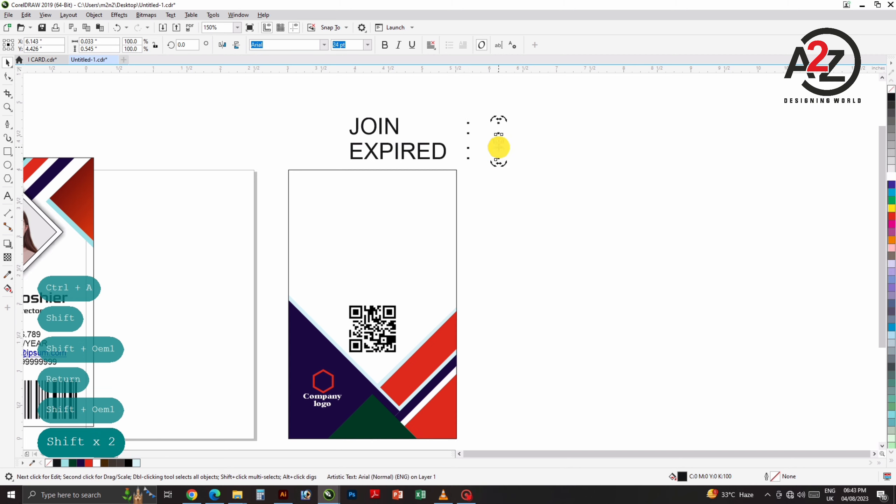
{"action": "key", "text": "ctrl+a"}
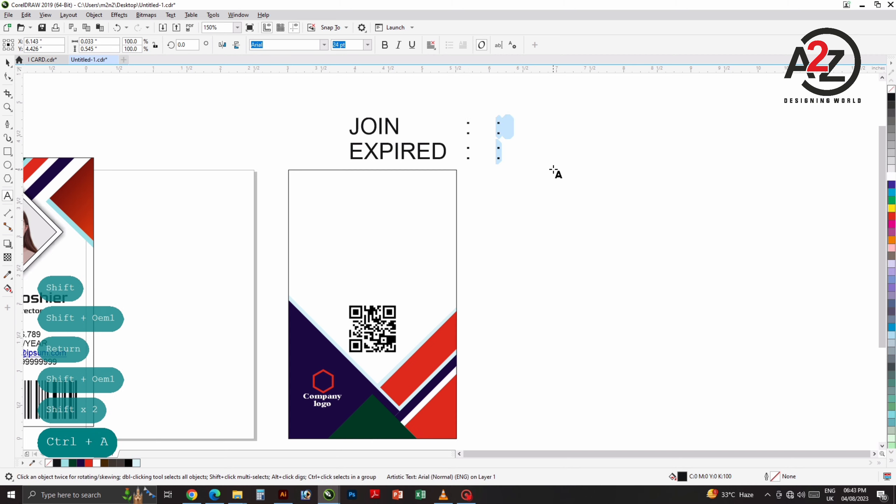
{"action": "type", "text": "DD/M"}
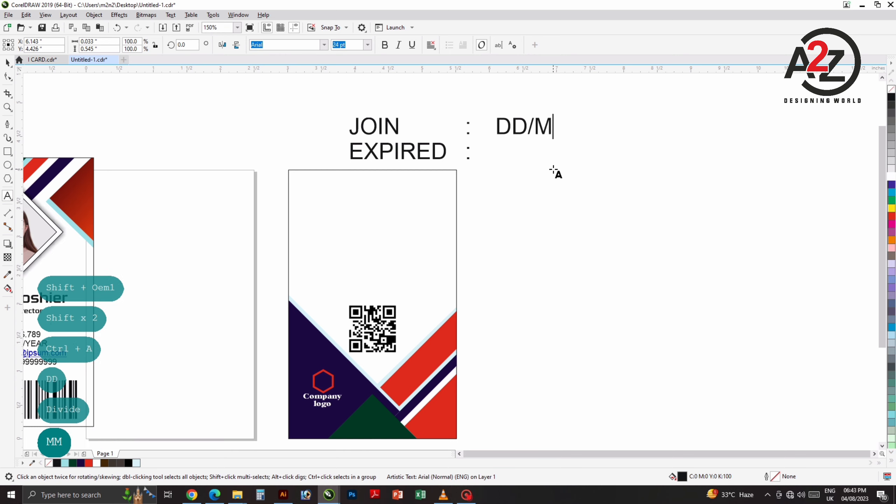
{"action": "type", "text": "M/"}
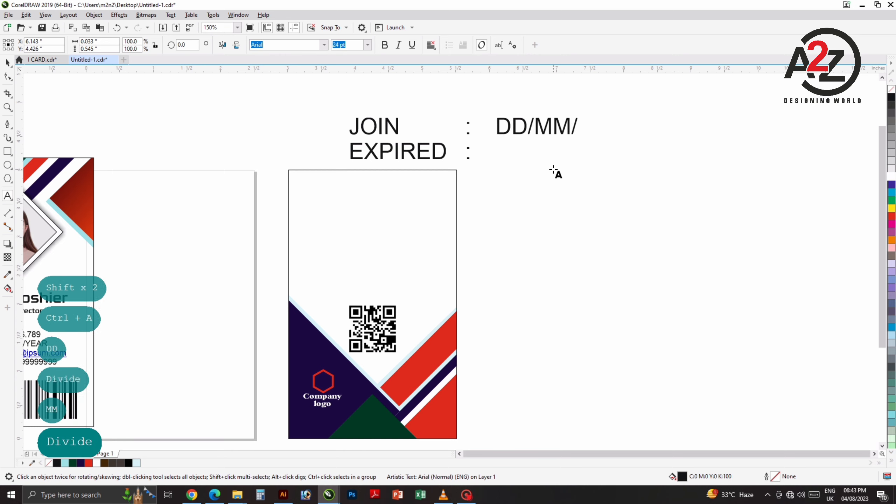
{"action": "type", "text": "YEAR"}
{"action": "key", "text": "Return"}
{"action": "type", "text": "DD"}
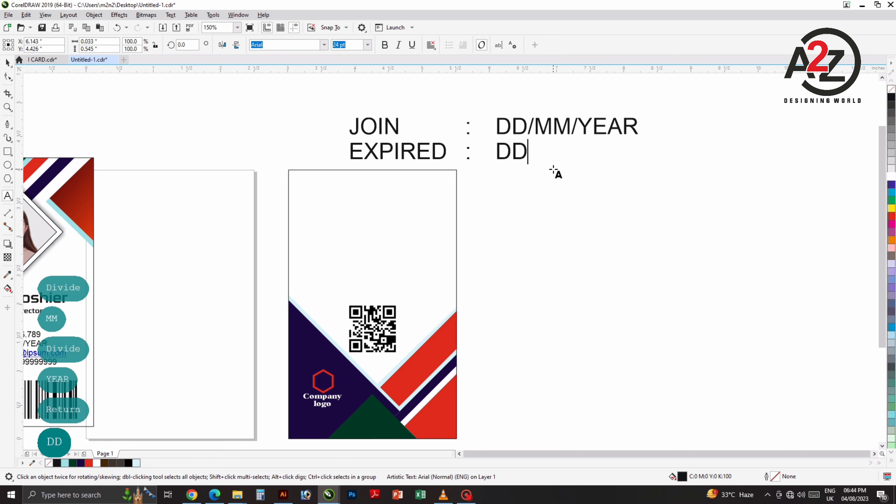
{"action": "type", "text": "/MM"}
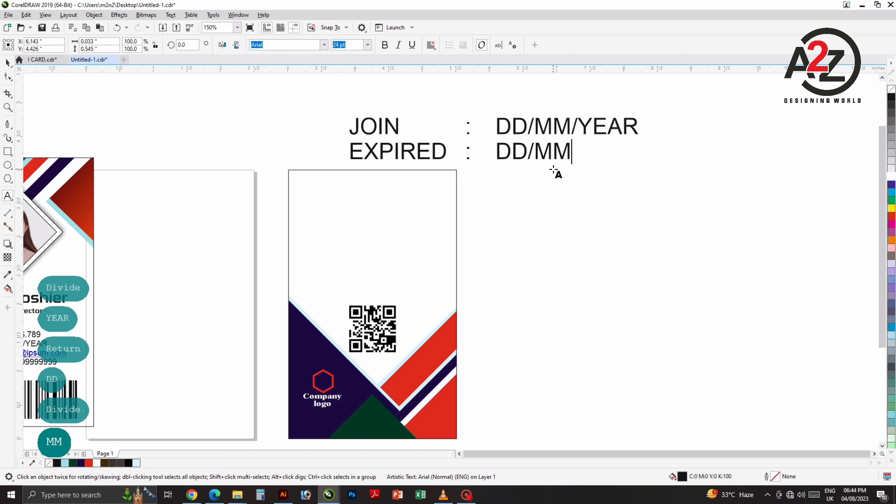
{"action": "type", "text": "/Y"}
{"action": "type", "text": "E"}
{"action": "key", "text": "BackSpace"}
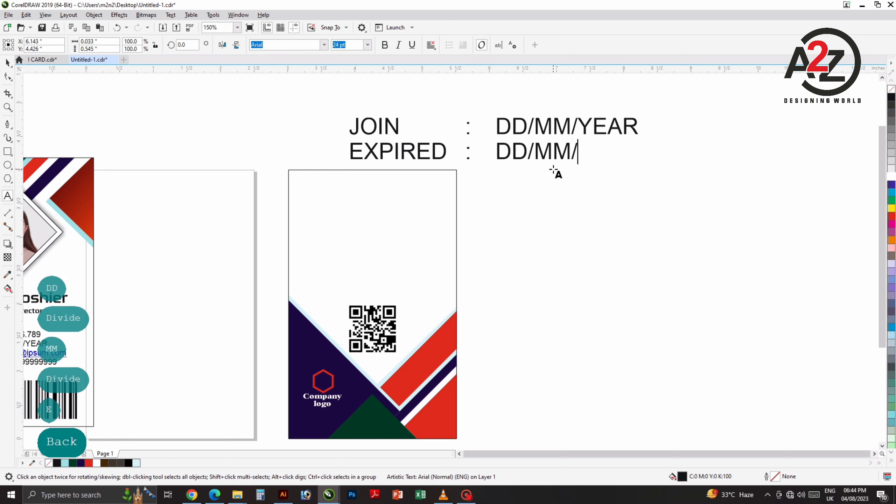
{"action": "type", "text": "YEAR"}
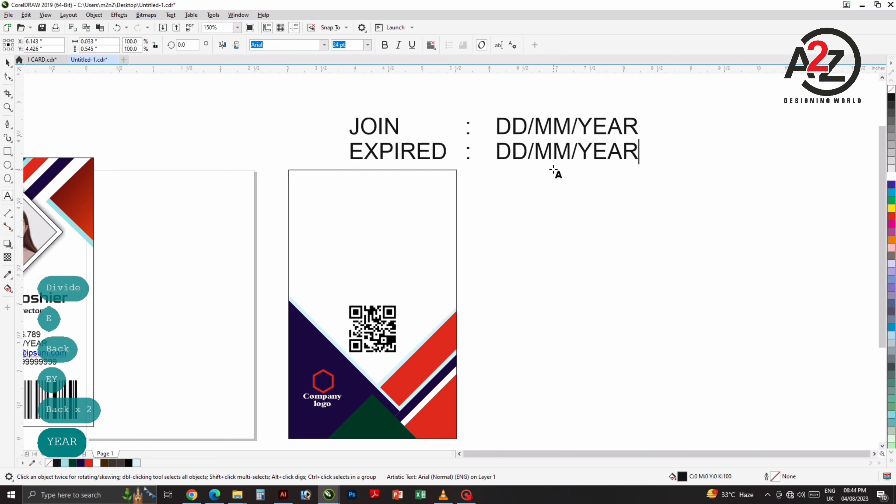
Step: Scale the JOIN/EXPIRED fields onto the back card's top, group them and centre them
{"action": "left_click_drag", "start_coordinate": [288, 92], "coordinate": [715, 173]}
{"action": "left_click_drag", "start_coordinate": [641, 116], "coordinate": [584, 135]}
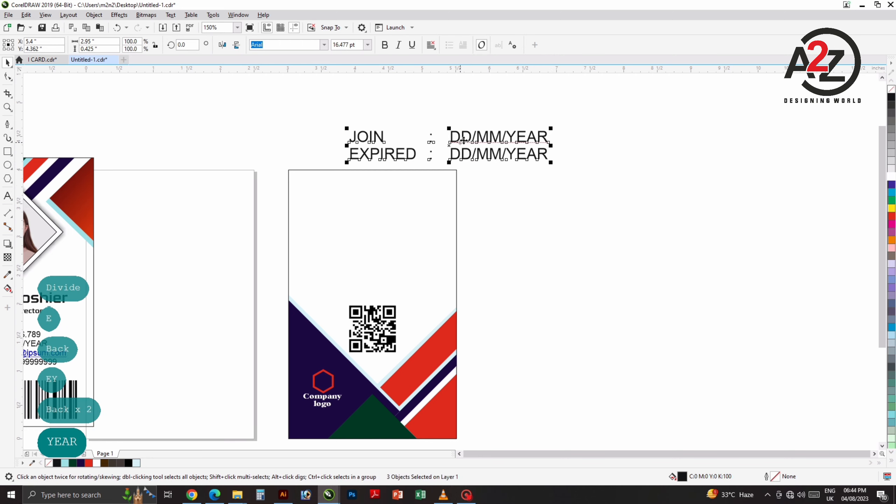
{"action": "left_click_drag", "start_coordinate": [464, 136], "coordinate": [422, 211]}
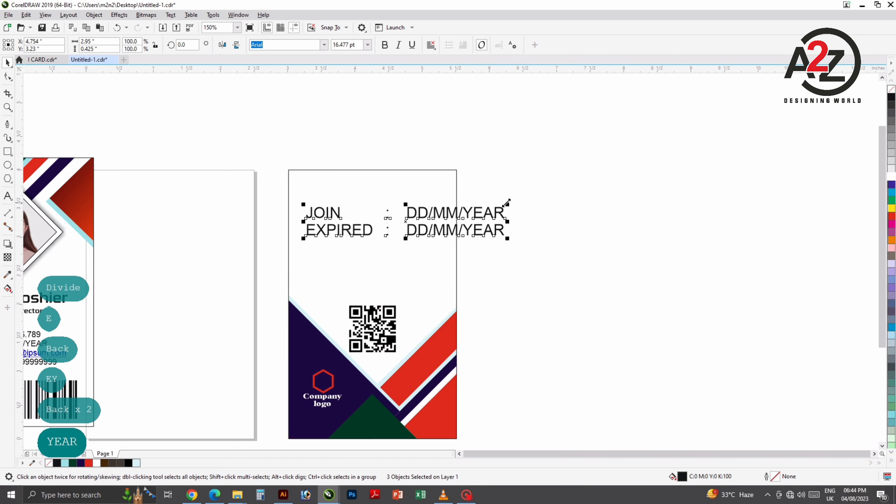
{"action": "left_click_drag", "start_coordinate": [507, 204], "coordinate": [428, 218]}
{"action": "scroll", "coordinate": [391, 243], "scroll_direction": "up", "scroll_amount": 2}
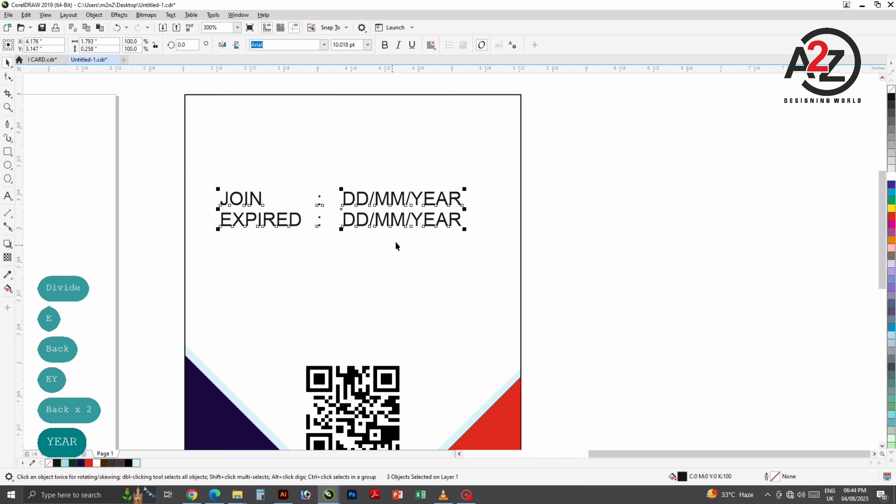
{"action": "left_click_drag", "start_coordinate": [502, 205], "coordinate": [587, 204]}
{"action": "key", "text": "ctrl+g"}
{"action": "left_click", "coordinate": [467, 231], "text": "shift"}
{"action": "key", "text": "c"}
{"action": "left_click", "coordinate": [599, 210]}
Step: Group the front card's objects and the back card's objects separately
{"action": "scroll", "coordinate": [524, 195], "scroll_direction": "down", "scroll_amount": 1}
{"action": "scroll", "coordinate": [475, 221], "scroll_direction": "down", "scroll_amount": 1}
{"action": "left_click_drag", "start_coordinate": [252, 134], "coordinate": [396, 303]}
{"action": "key", "text": "ctrl+g"}
{"action": "left_click_drag", "start_coordinate": [444, 138], "coordinate": [612, 366]}
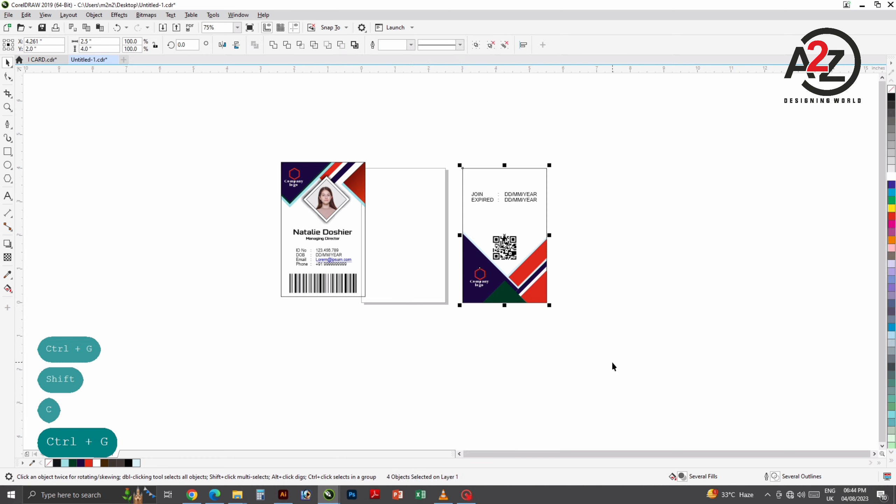
{"action": "key", "text": "ctrl+g"}
Step: Place the front card beside the back card, align their bottoms and zoom in on both
{"action": "left_click_drag", "start_coordinate": [240, 120], "coordinate": [452, 344]}
{"action": "left_click_drag", "start_coordinate": [336, 240], "coordinate": [429, 246]}
{"action": "left_click_drag", "start_coordinate": [348, 150], "coordinate": [578, 325]}
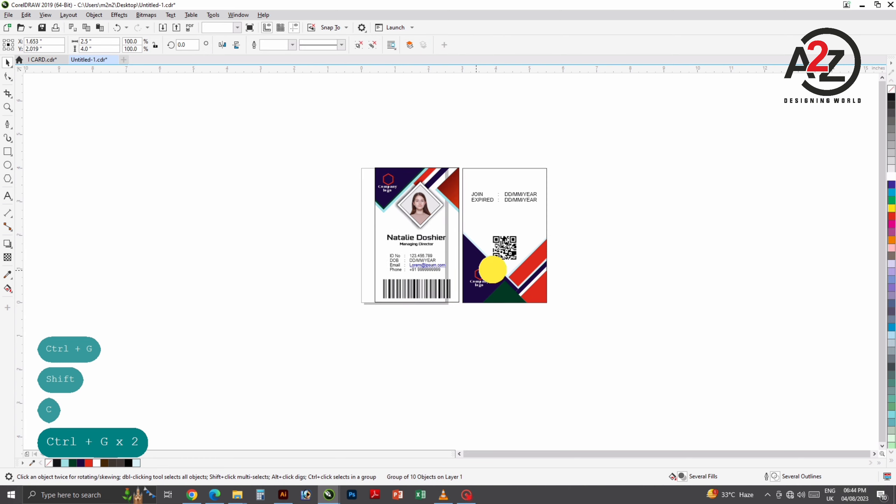
{"action": "left_click_drag", "start_coordinate": [478, 269], "coordinate": [565, 266]}
{"action": "key", "text": "b"}
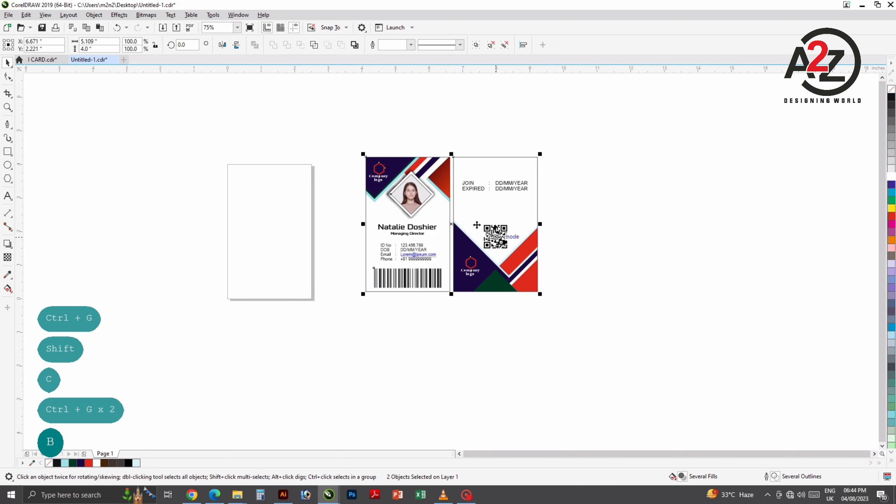
{"action": "key", "text": "z"}
{"action": "left_click_drag", "start_coordinate": [354, 151], "coordinate": [552, 301]}
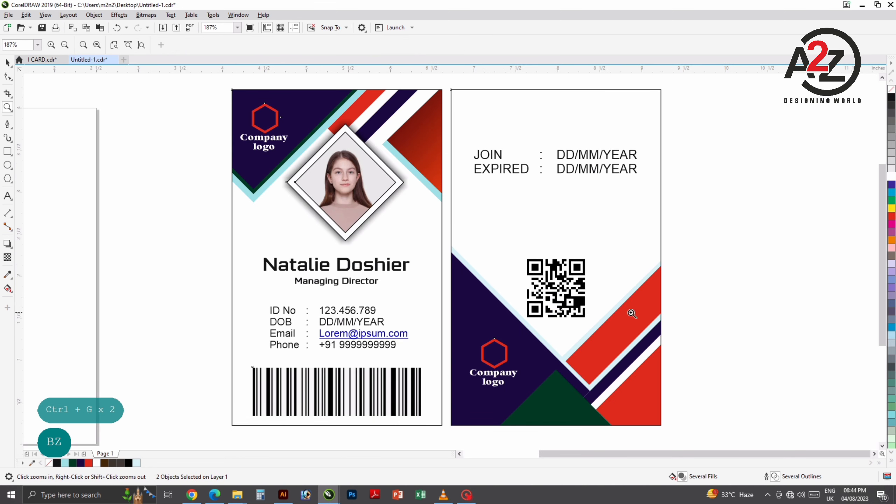
{"action": "left_click", "coordinate": [7, 62]}
{"action": "left_click", "coordinate": [372, 226]}
{"action": "left_click_drag", "start_coordinate": [385, 225], "coordinate": [365, 221]}
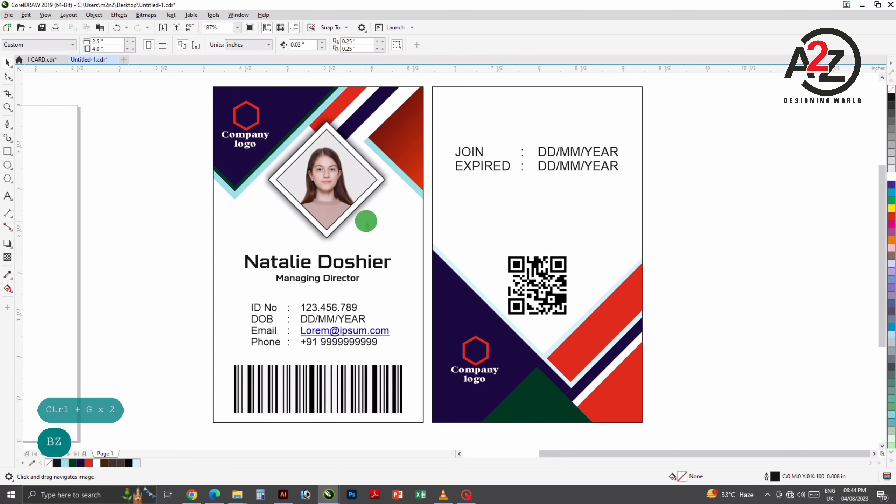